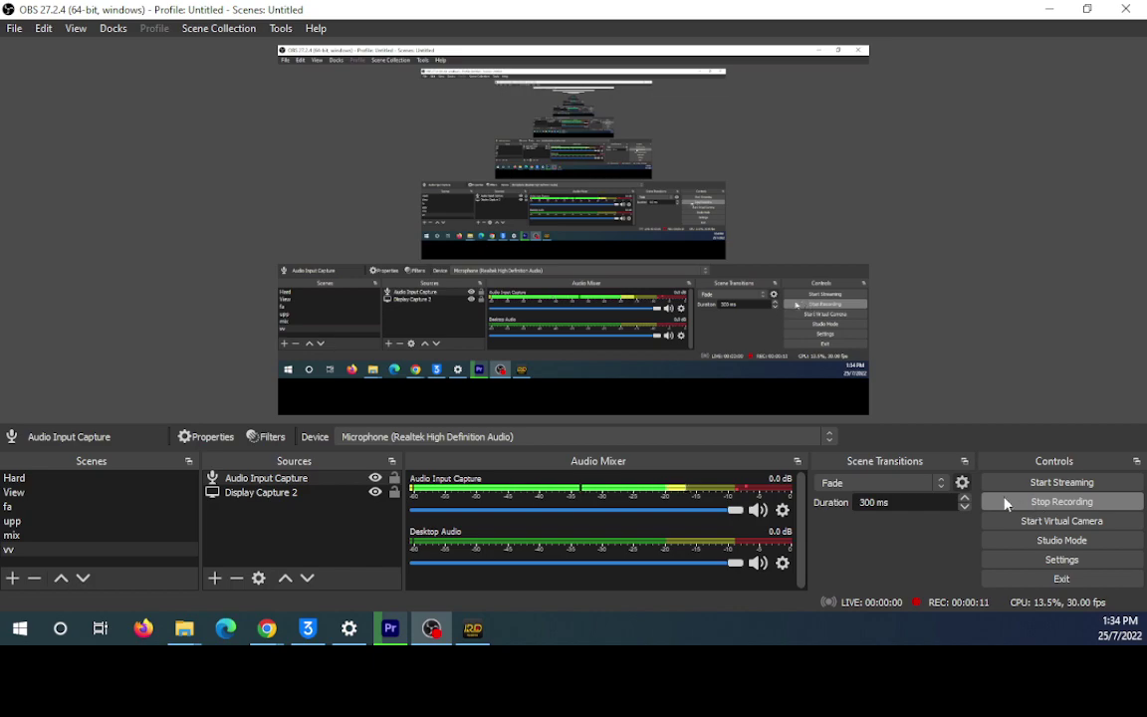
- Switch to the Riden Power Supply Software and try to connect to the power supply over USB on port COM19
click(472, 628)
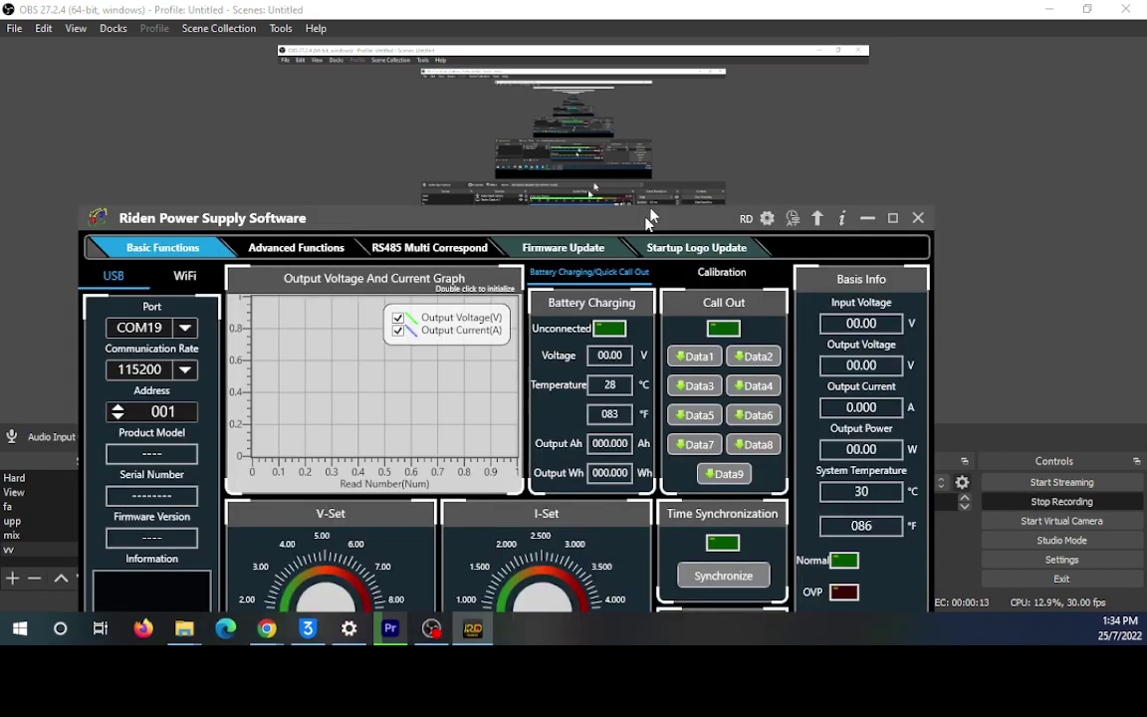
drag(649, 221, 769, 89)
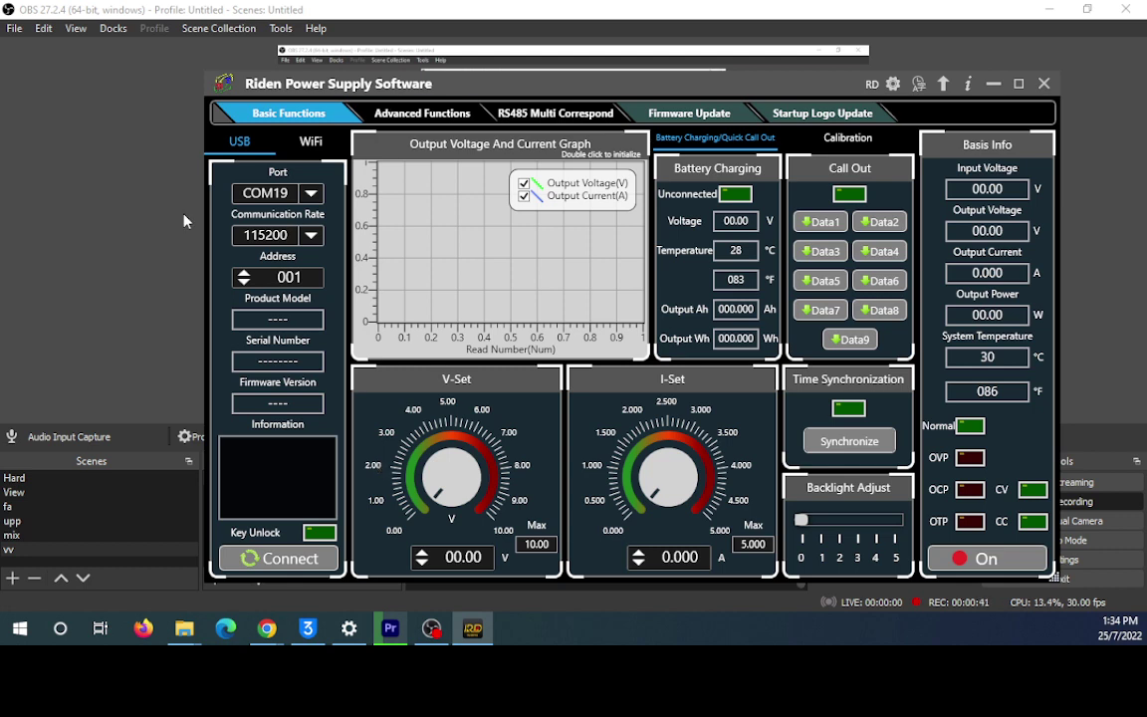
click(299, 192)
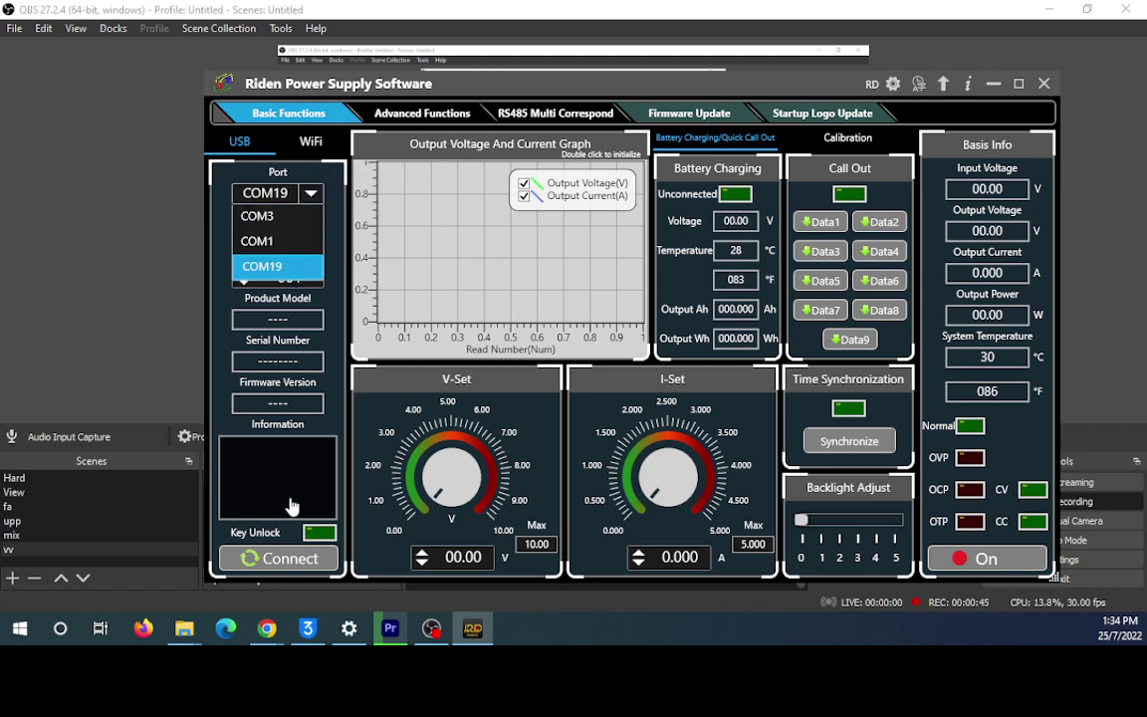
click(289, 562)
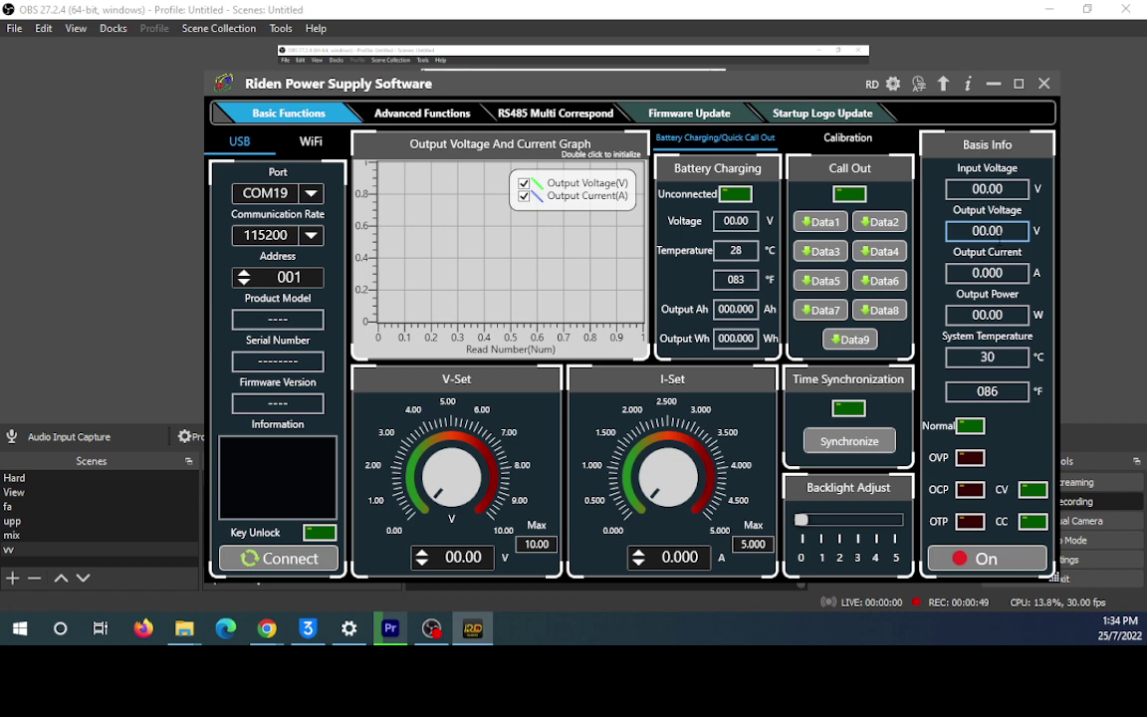
click(279, 558)
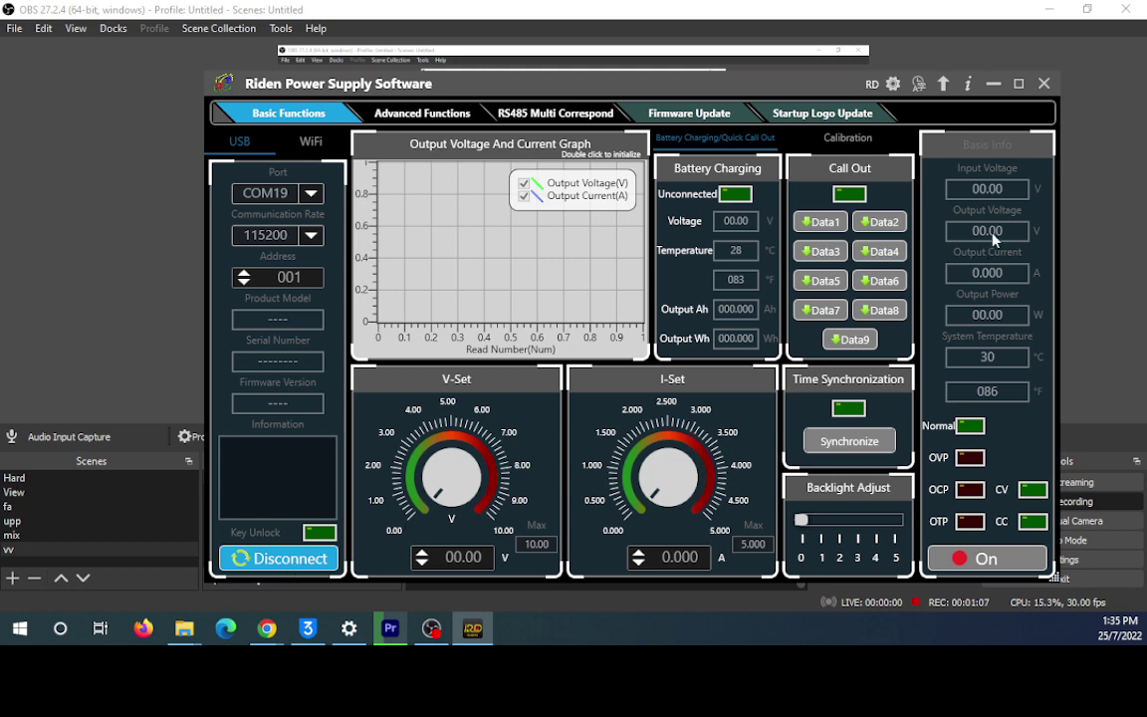
- Close the unresponsive RidenPowerSupply program and cancel the problem report
double_click(769, 82)
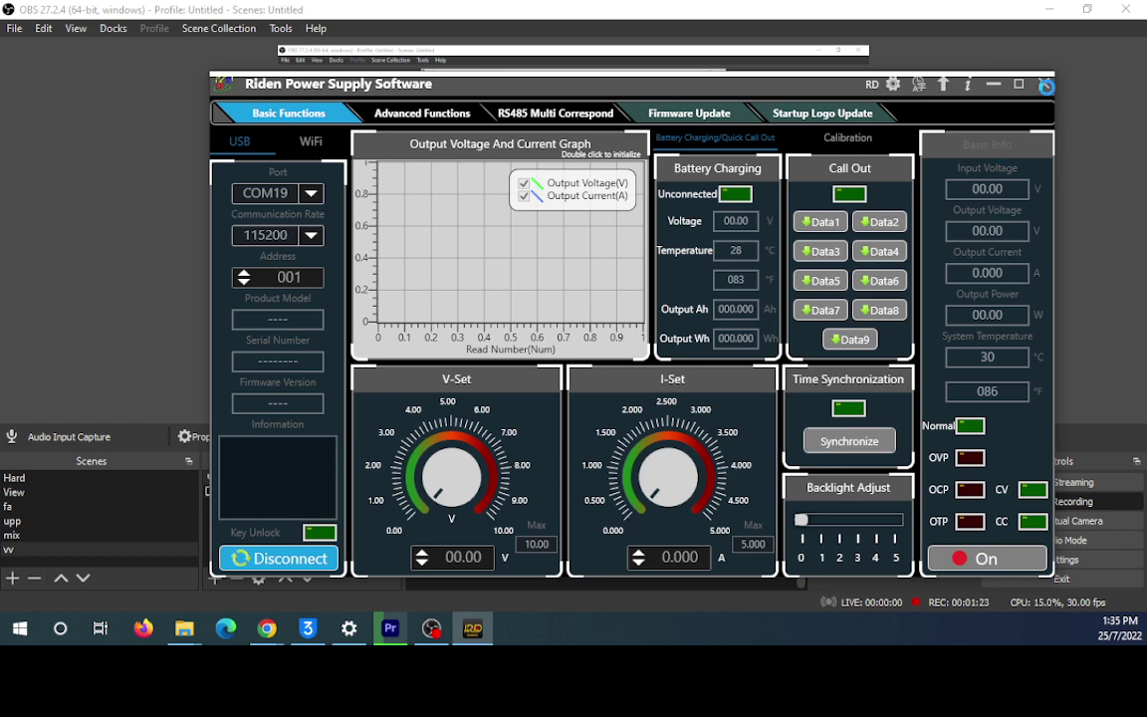
click(299, 492)
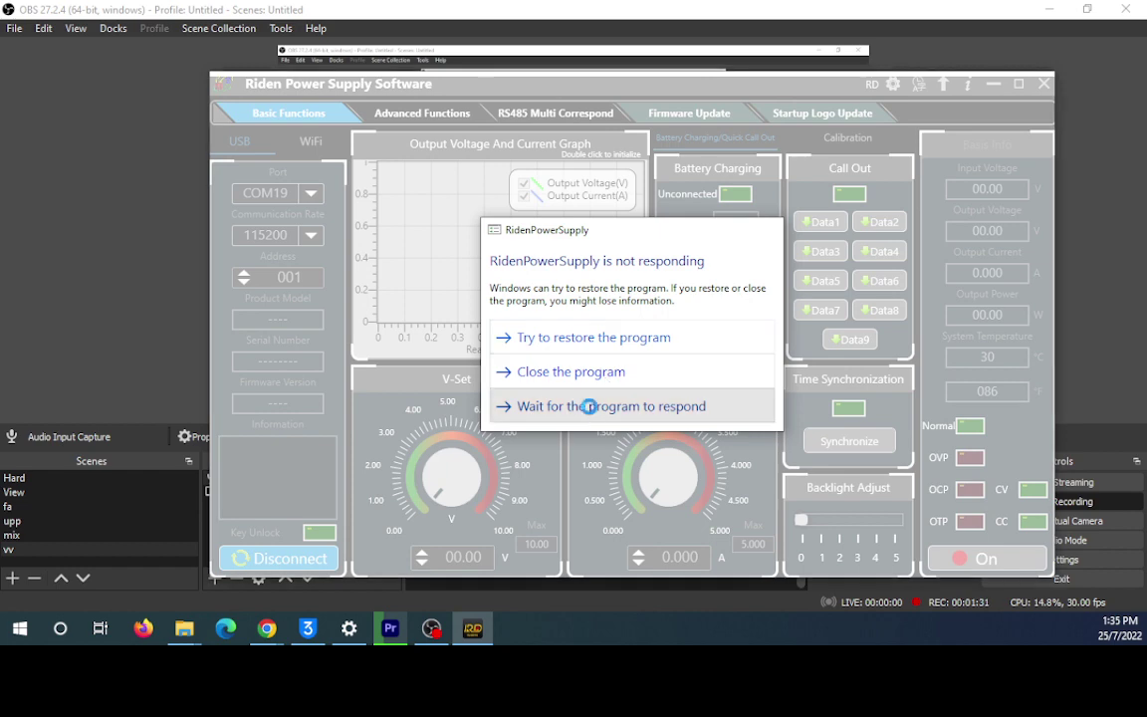
click(586, 404)
click(341, 466)
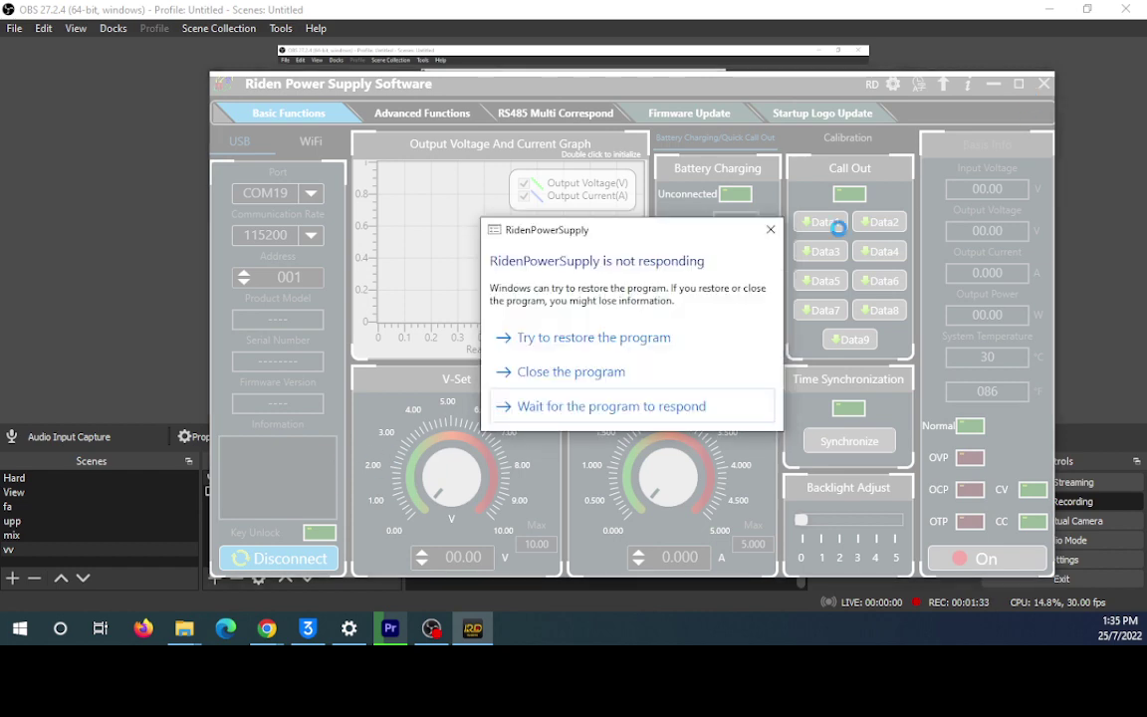
click(615, 367)
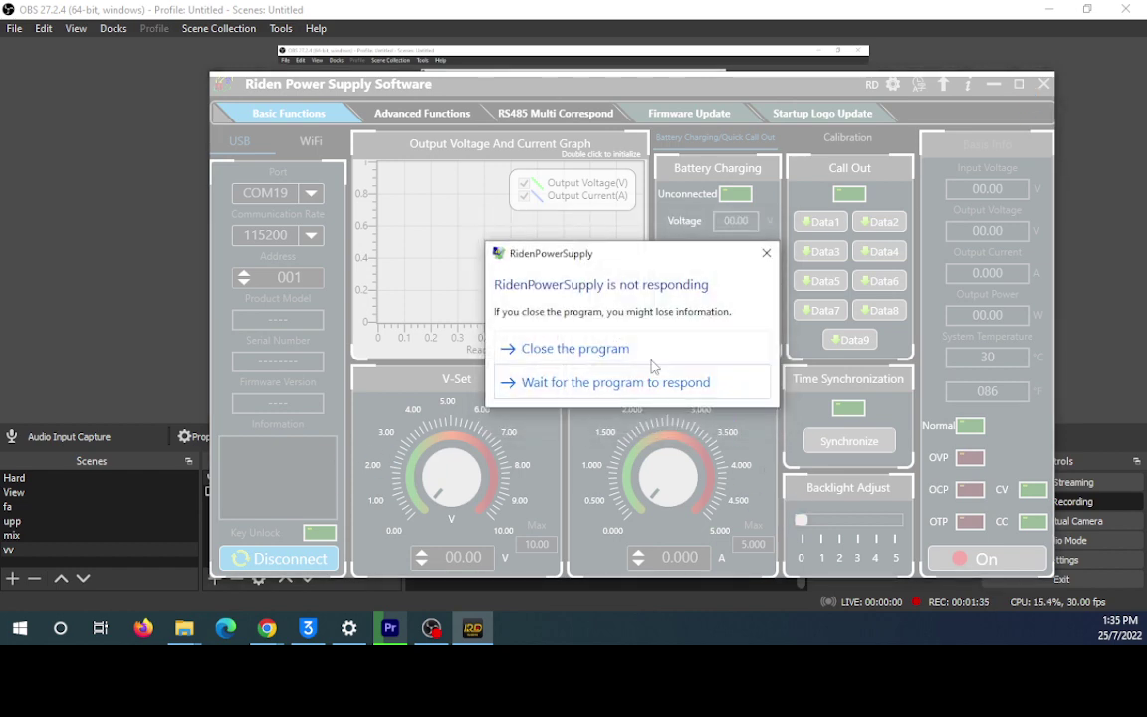
click(640, 346)
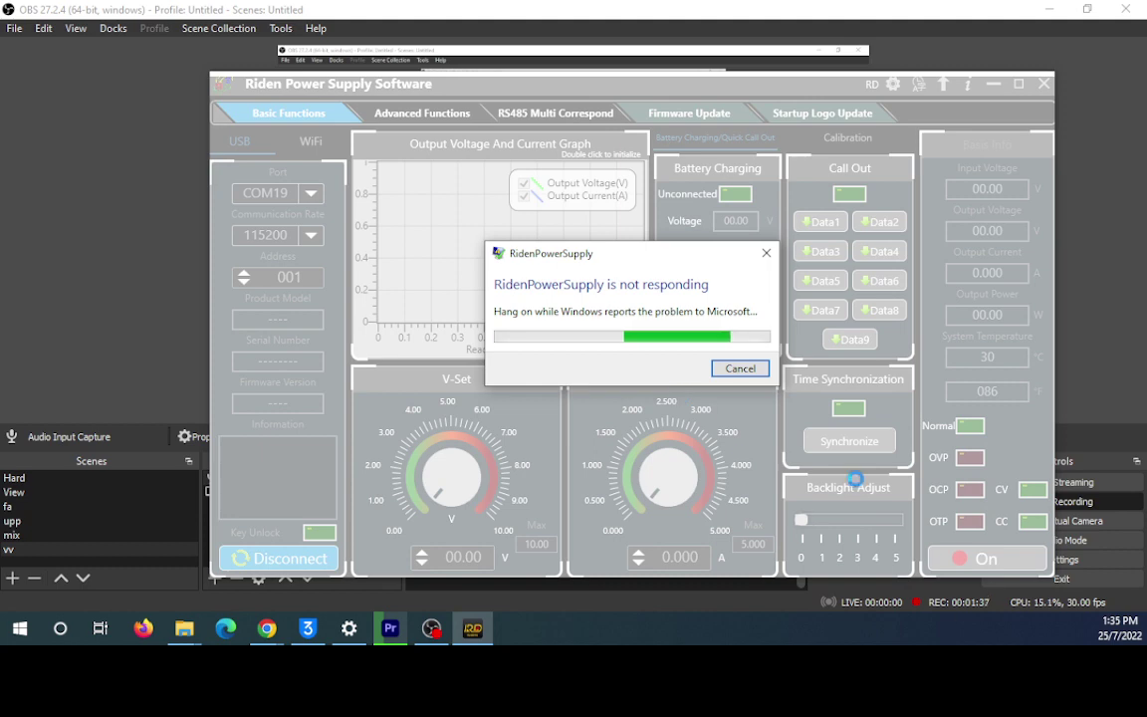
click(738, 368)
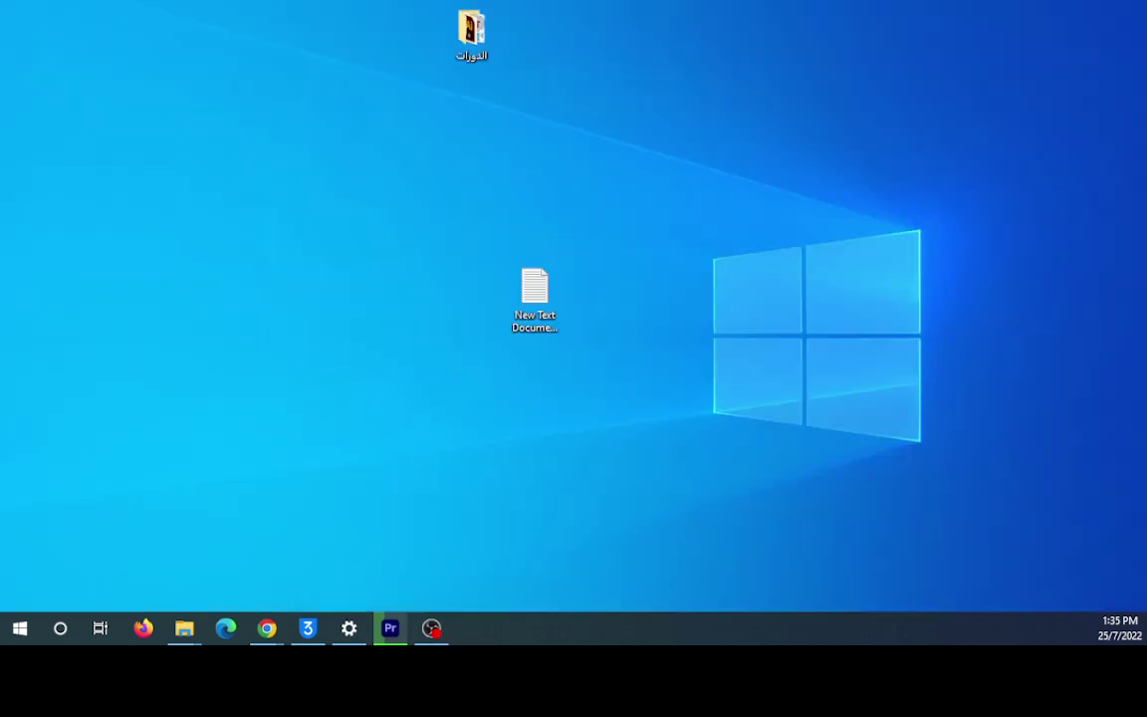
- Return to the restarted Riden Power Supply Software, choose port COM19 and connect to the power supply
key(alt+Tab)
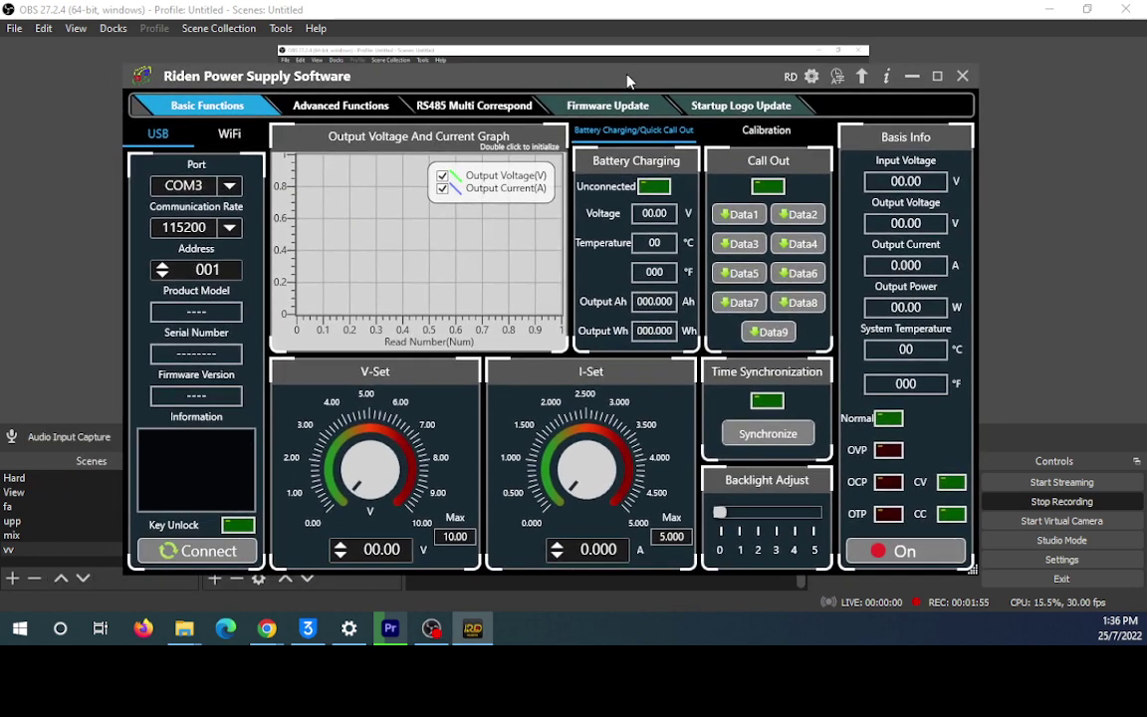
click(229, 186)
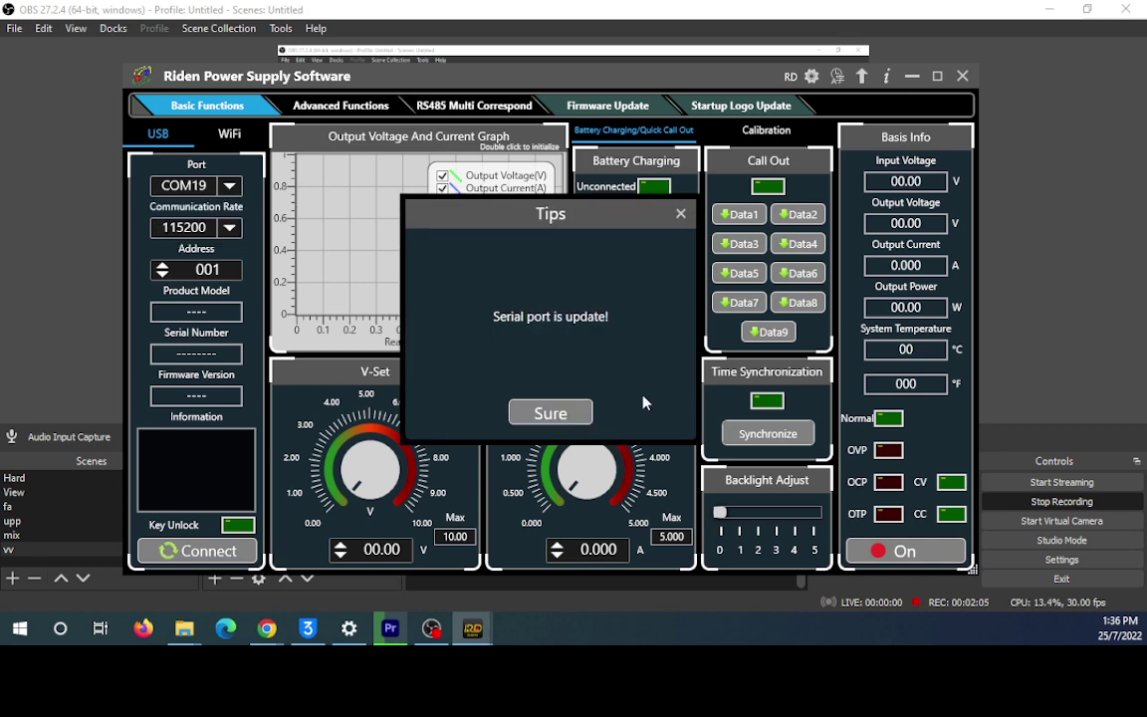
click(551, 412)
click(229, 185)
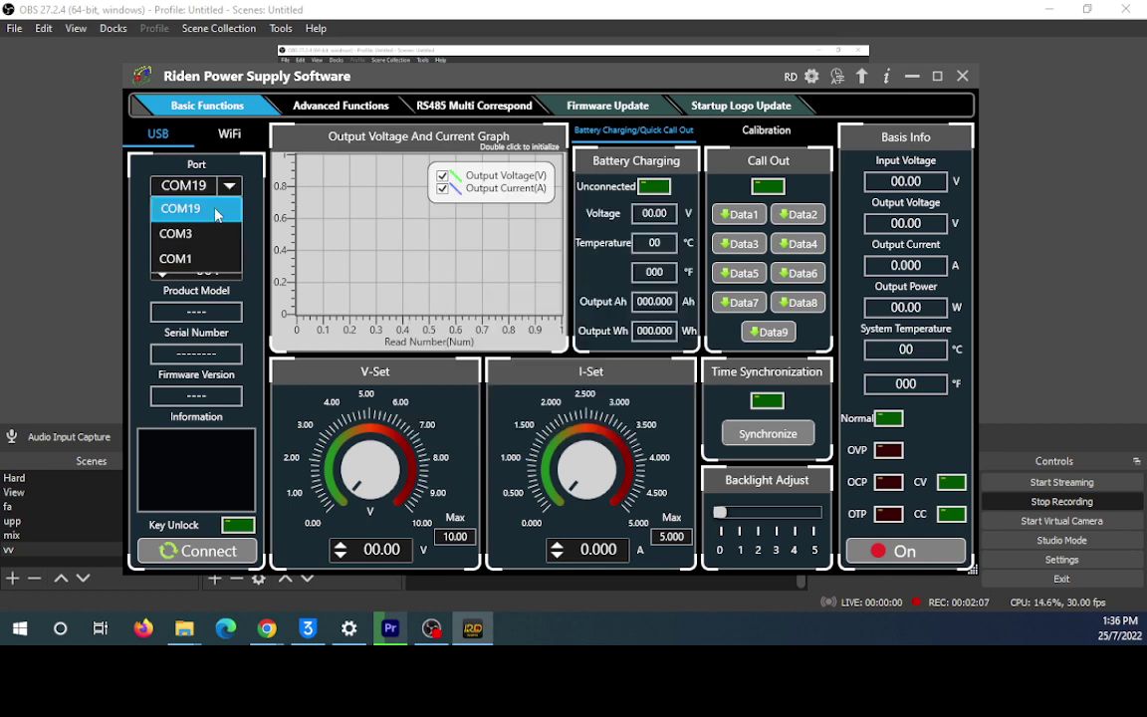
click(180, 209)
click(196, 551)
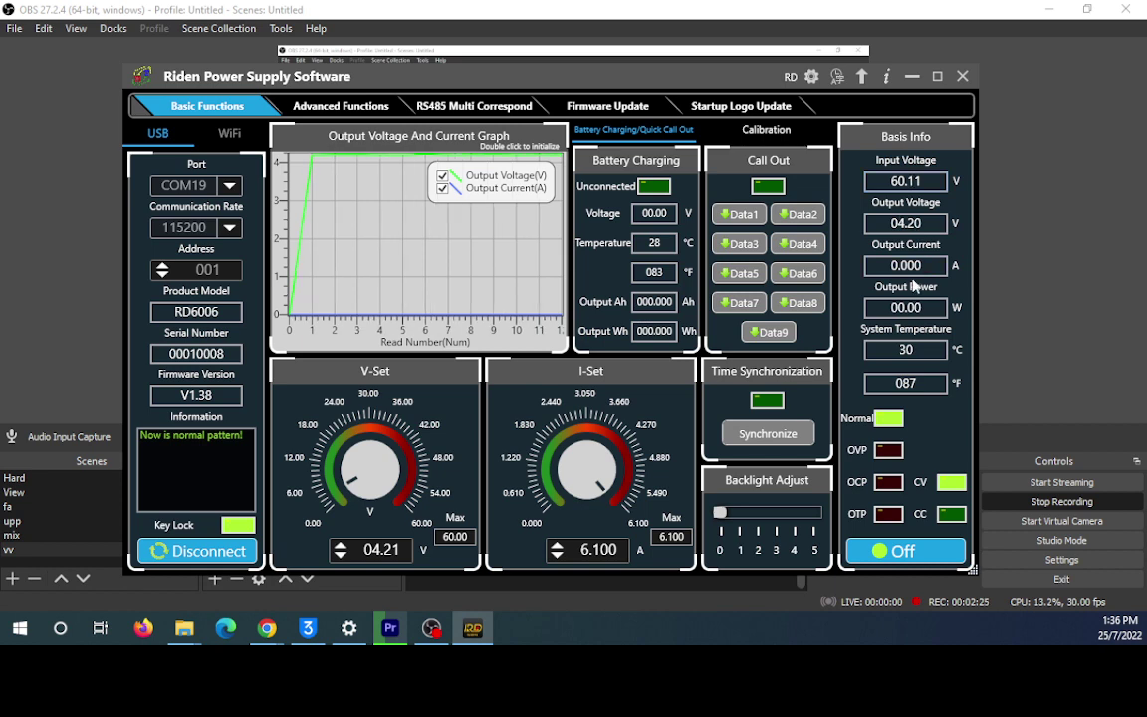
- Switch to OBS and add a new Display Capture source named v to the vv scene
click(31, 218)
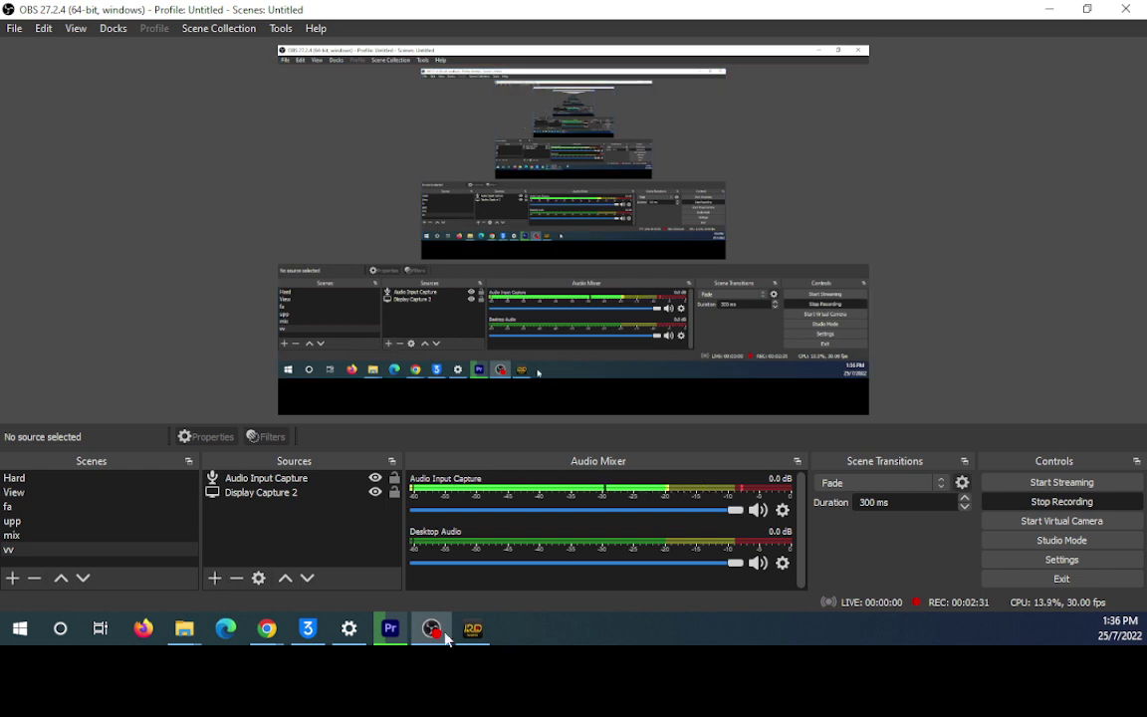
click(215, 578)
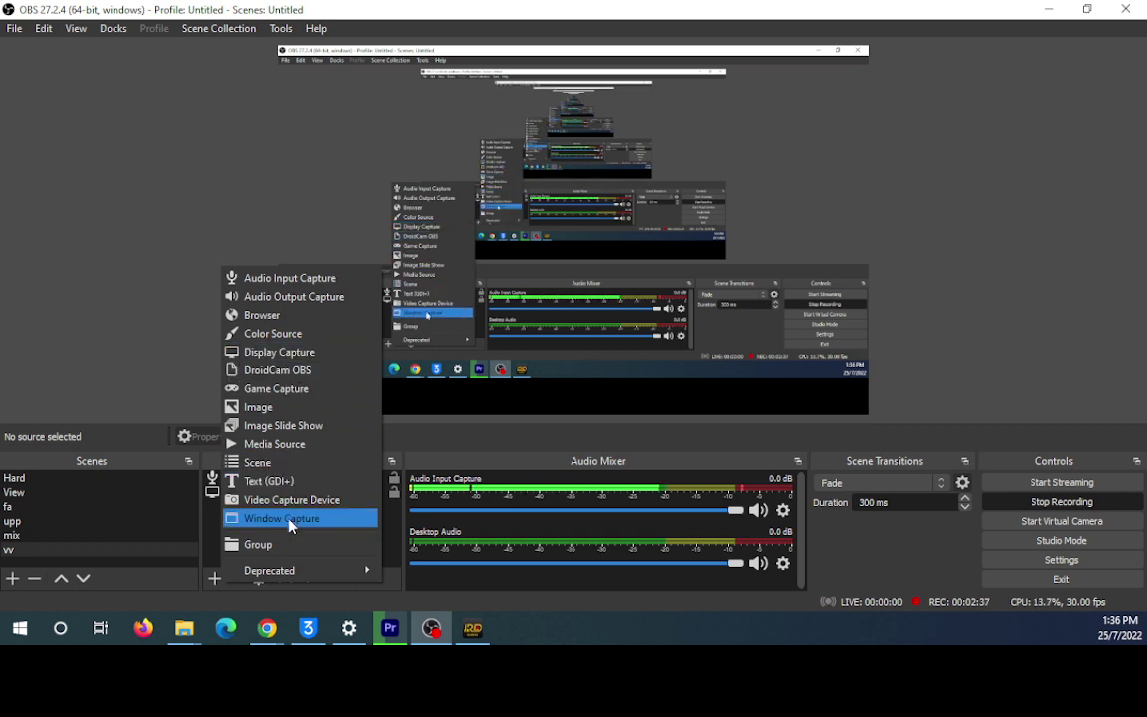
click(284, 352)
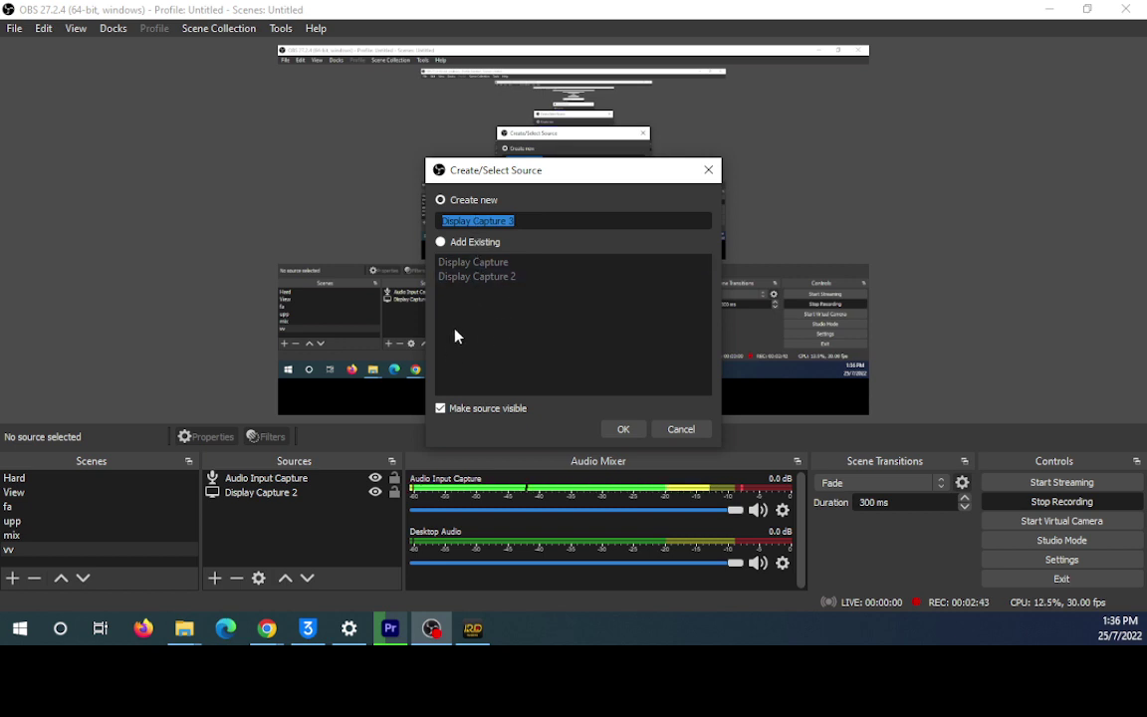
text(v)
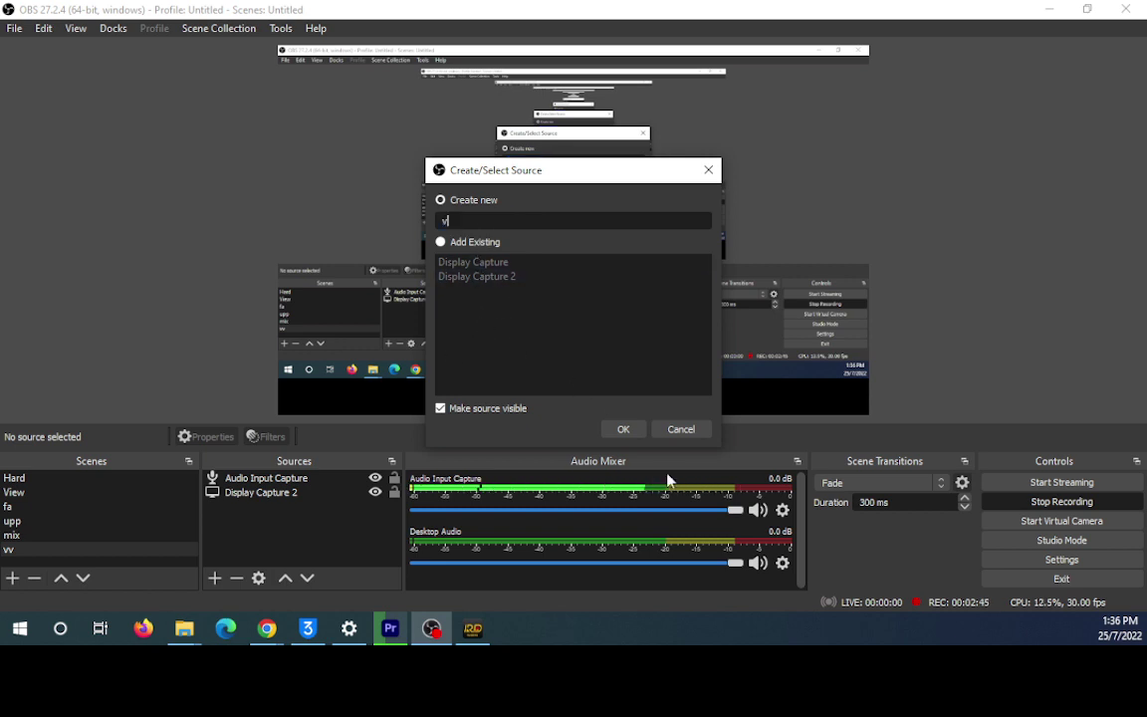
click(622, 428)
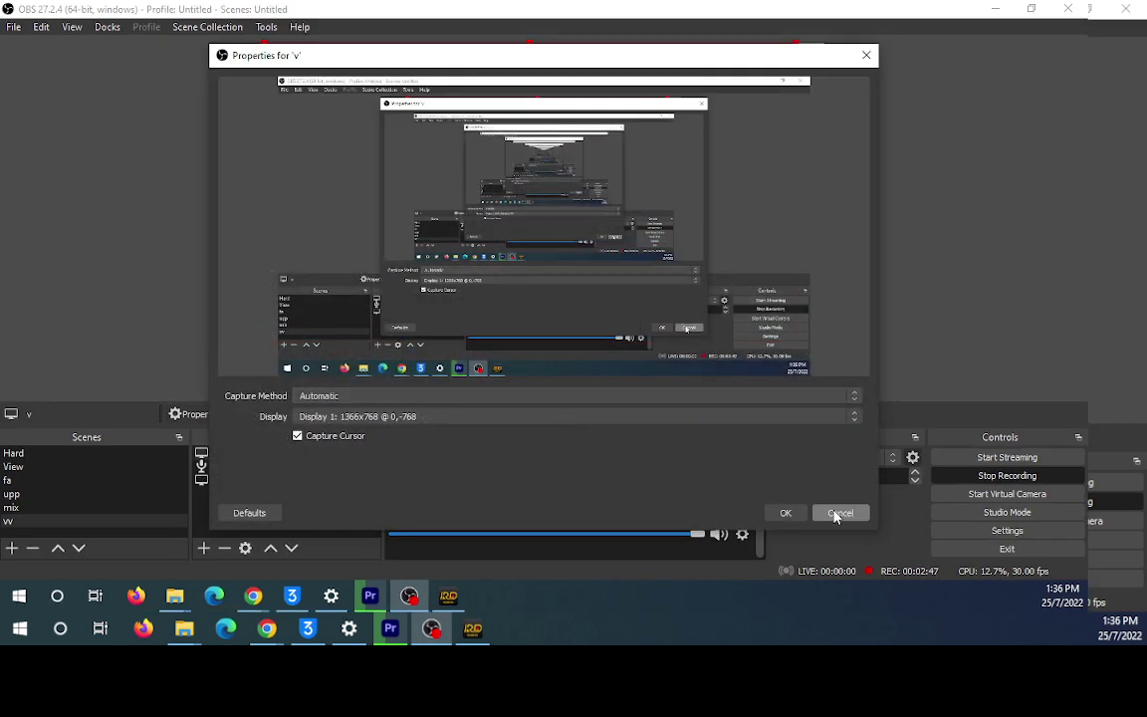
- Try the DXGI Desktop Duplication and Windows 10 (1903 and up) capture methods for source v, and cancel its properties
click(435, 397)
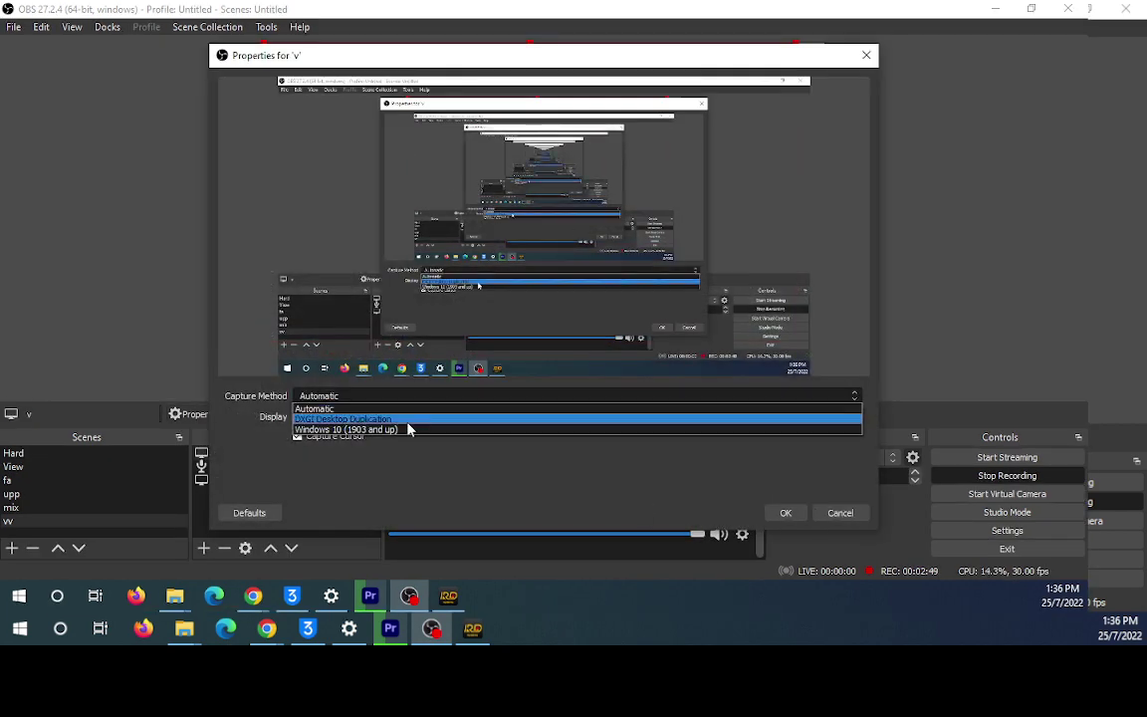
click(399, 420)
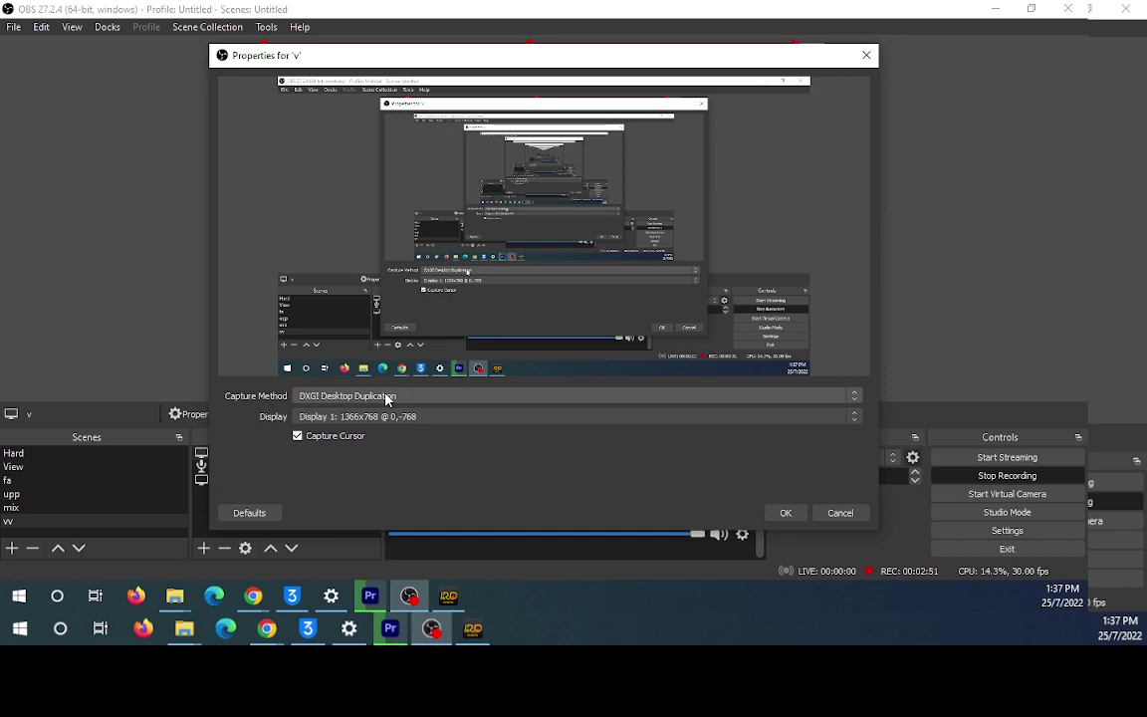
click(385, 396)
click(367, 430)
click(386, 397)
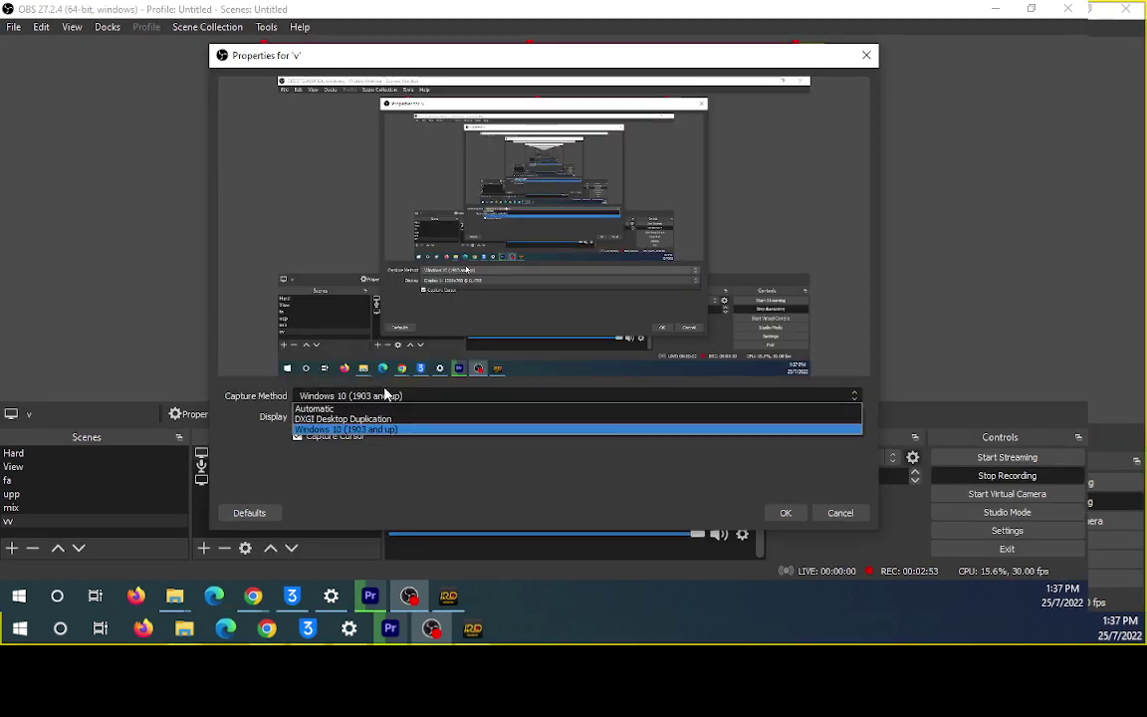
click(838, 511)
click(838, 512)
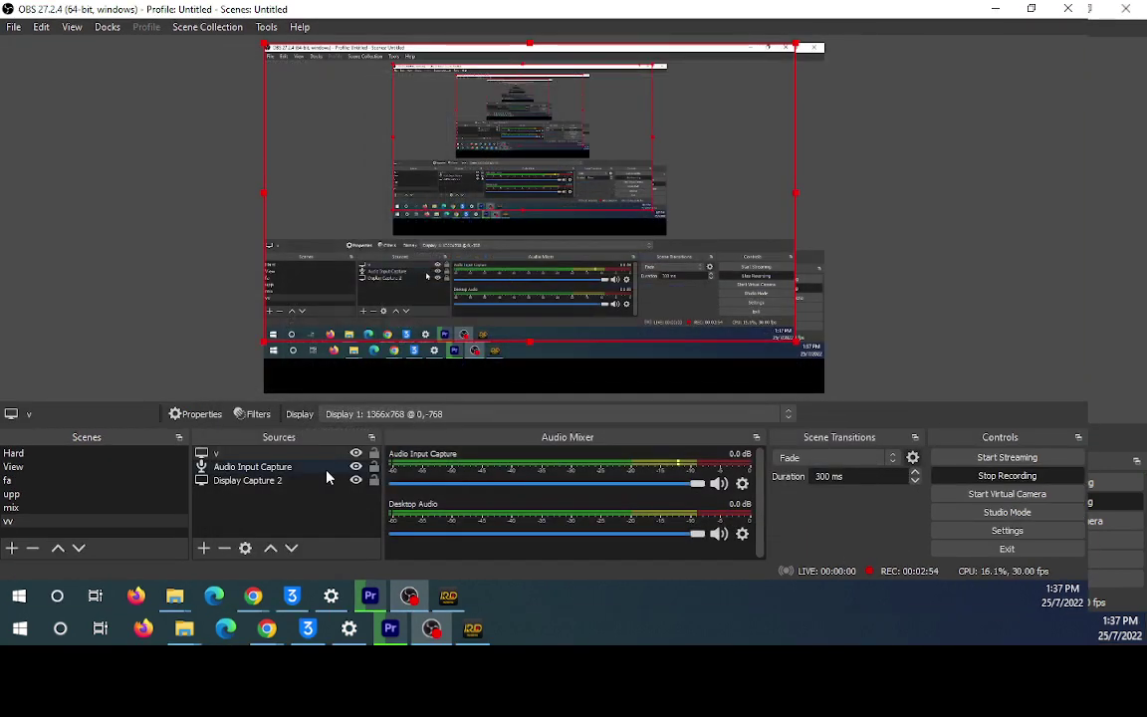
- Remove the source v from the vv scene
right_click(264, 453)
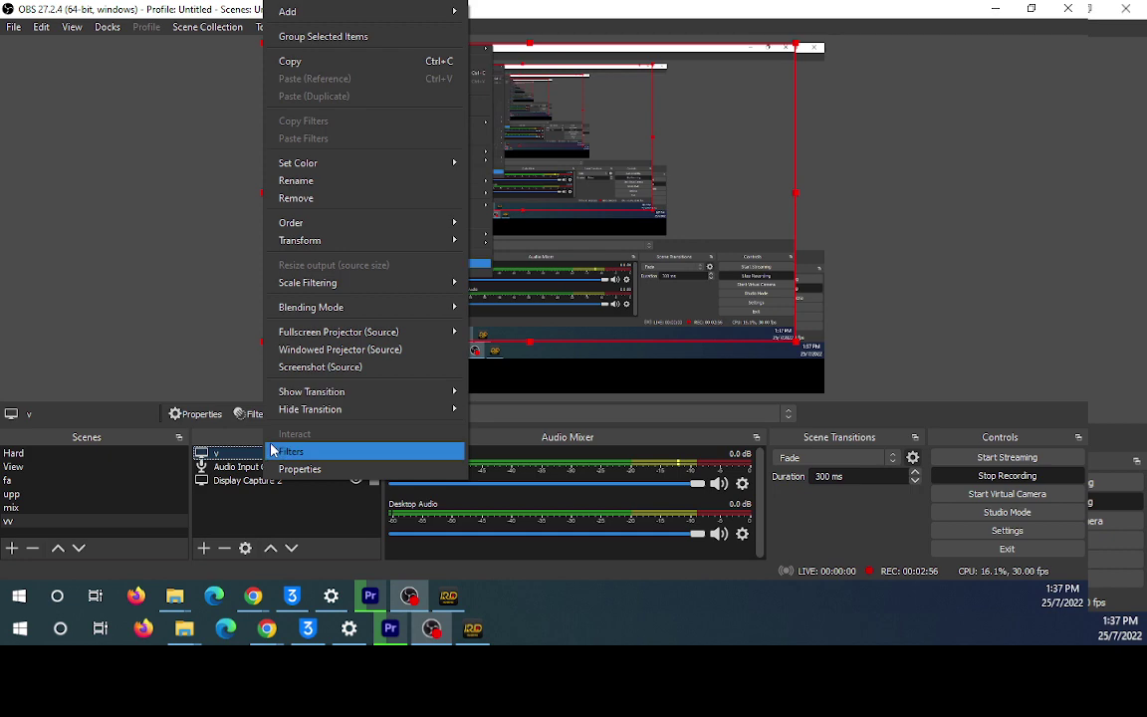
click(299, 198)
click(568, 319)
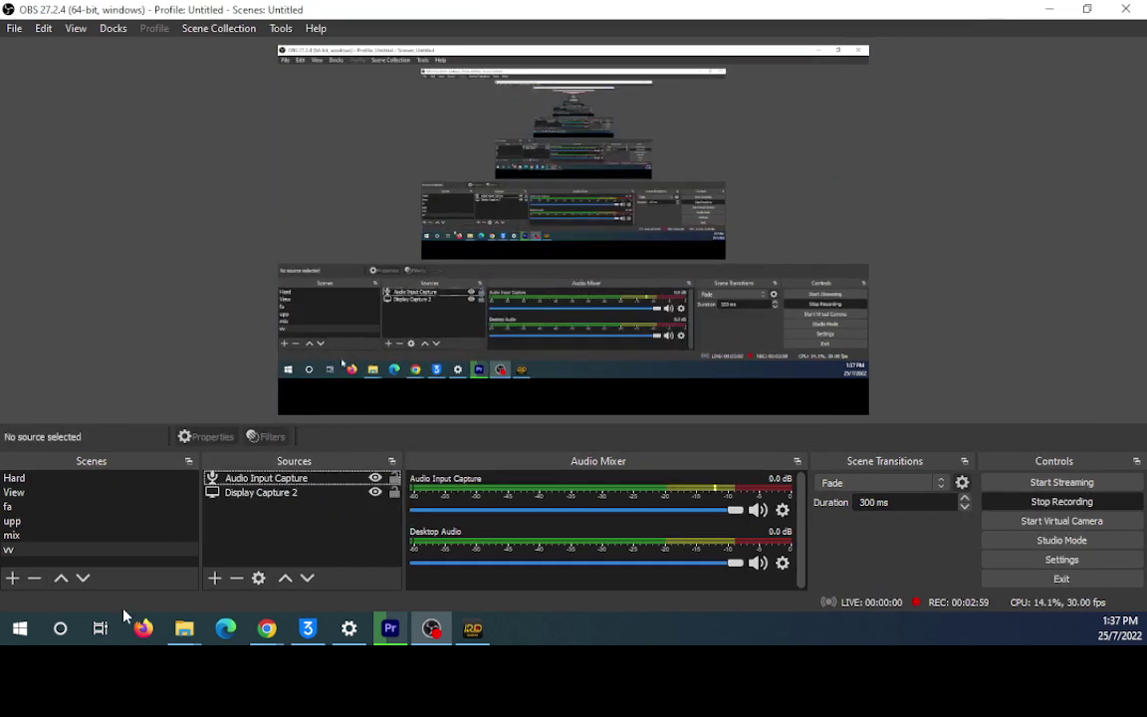
- Add another Display Capture source named v, keeping the Automatic capture method and Display 1
click(203, 547)
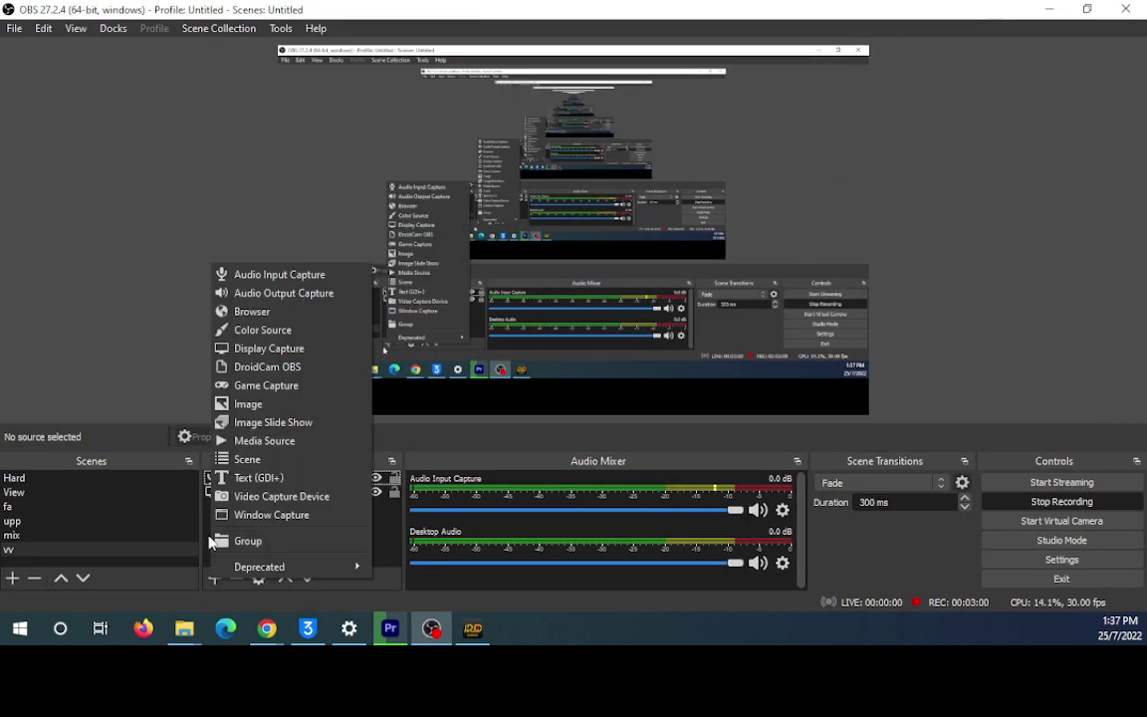
click(269, 348)
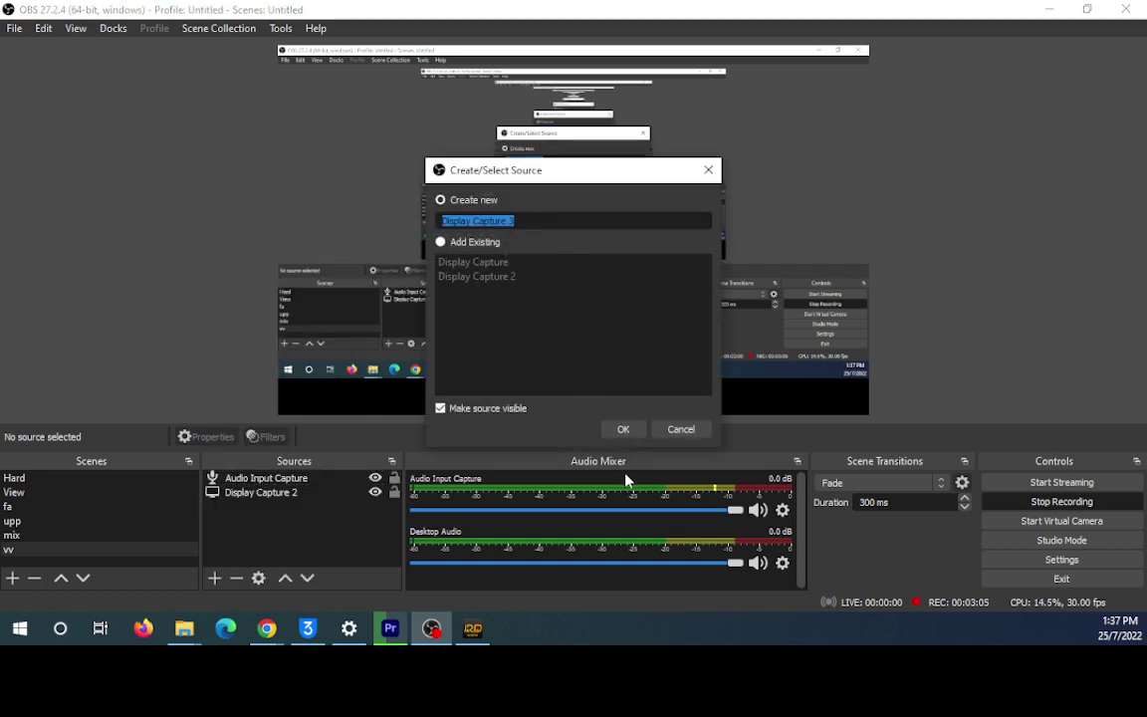
text(v)
click(623, 430)
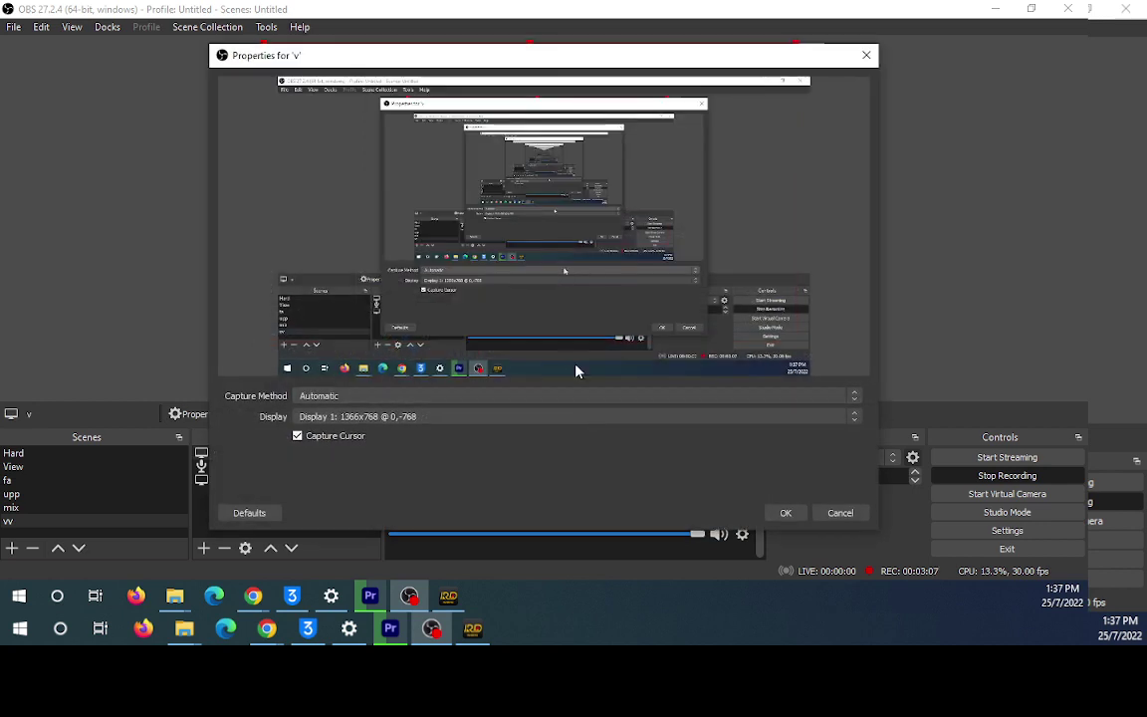
click(375, 395)
click(373, 395)
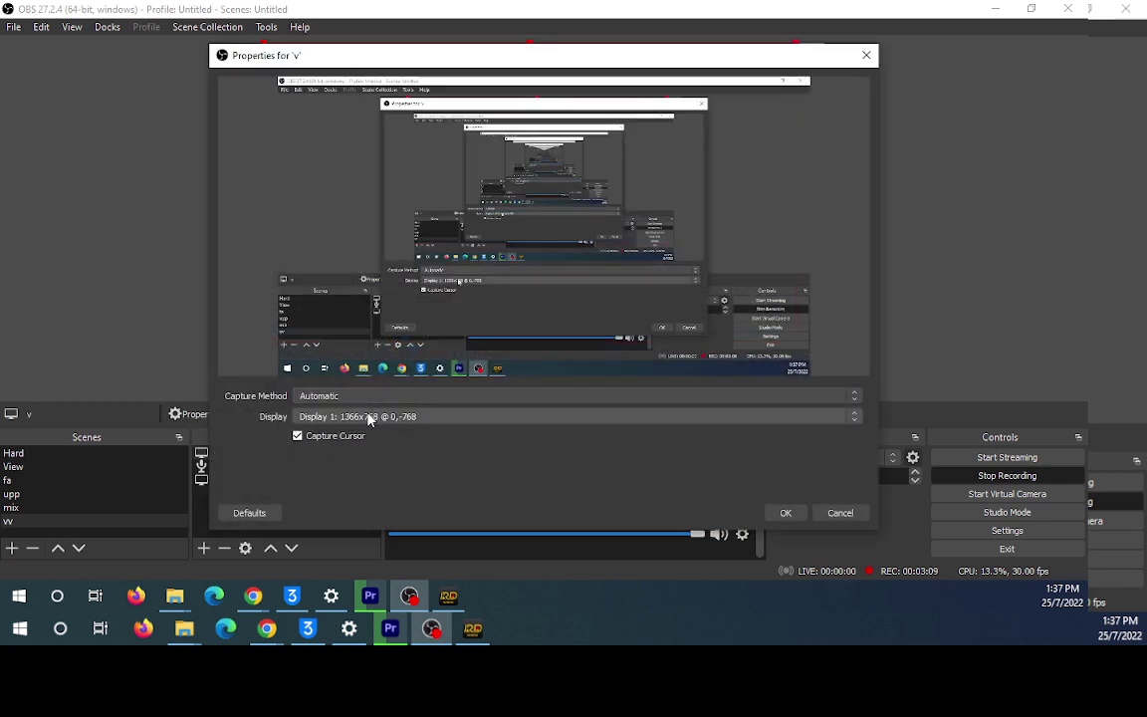
click(370, 416)
click(369, 417)
click(374, 395)
click(373, 395)
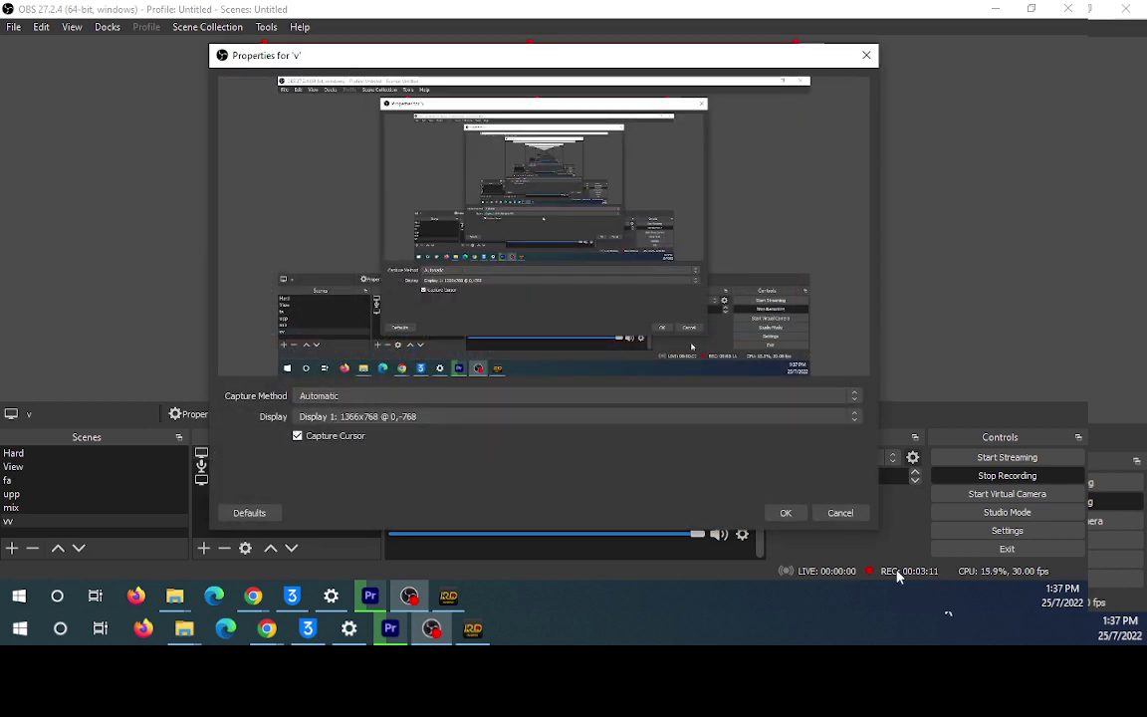
click(789, 513)
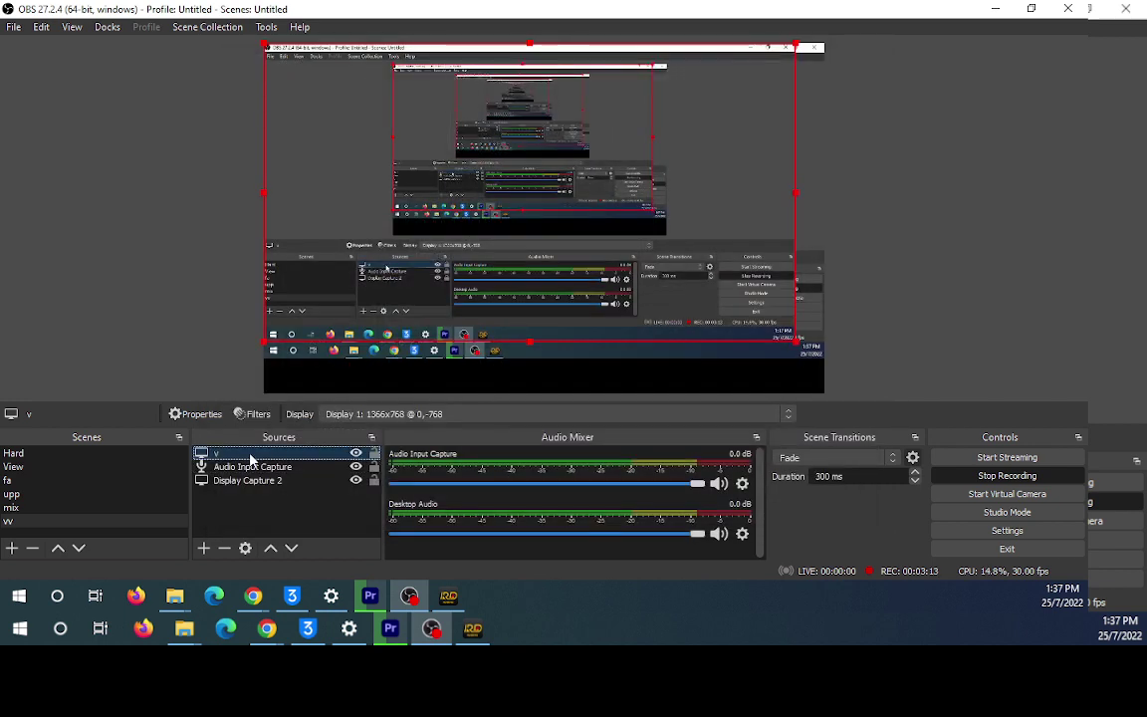
- Delete the newly added display capture v and confirm its removal
right_click(250, 456)
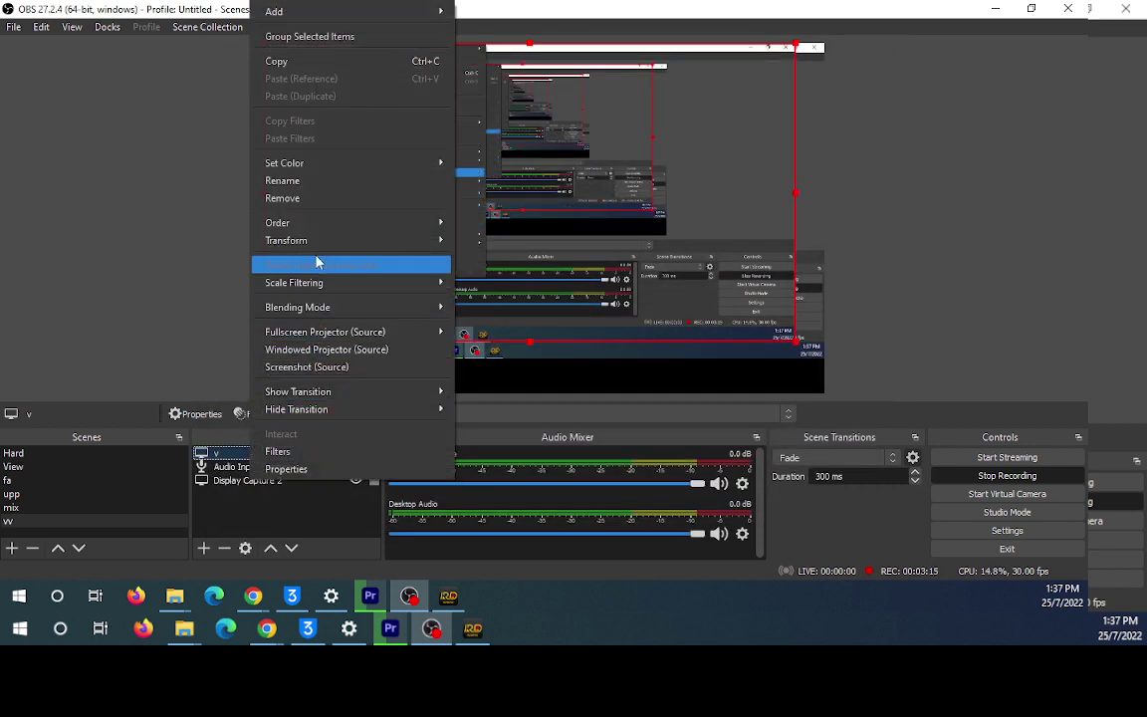
click(315, 199)
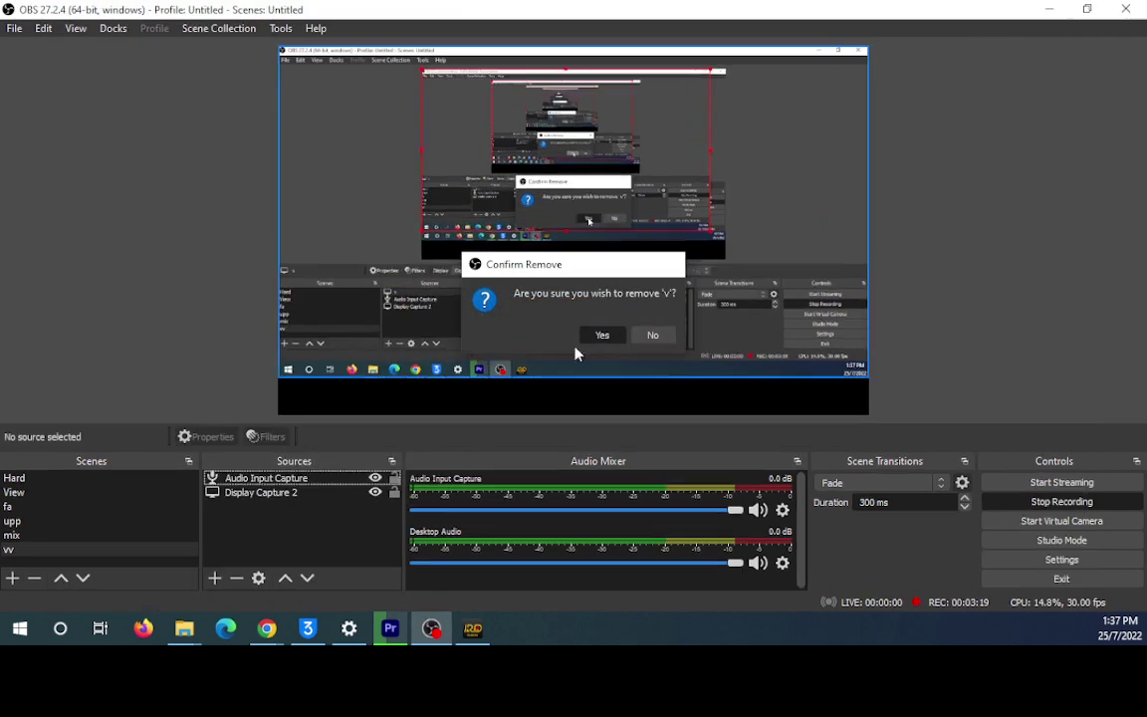
click(601, 334)
- Try adding a new Window Capture source named v, look through its window choices, and cancel its properties
click(214, 578)
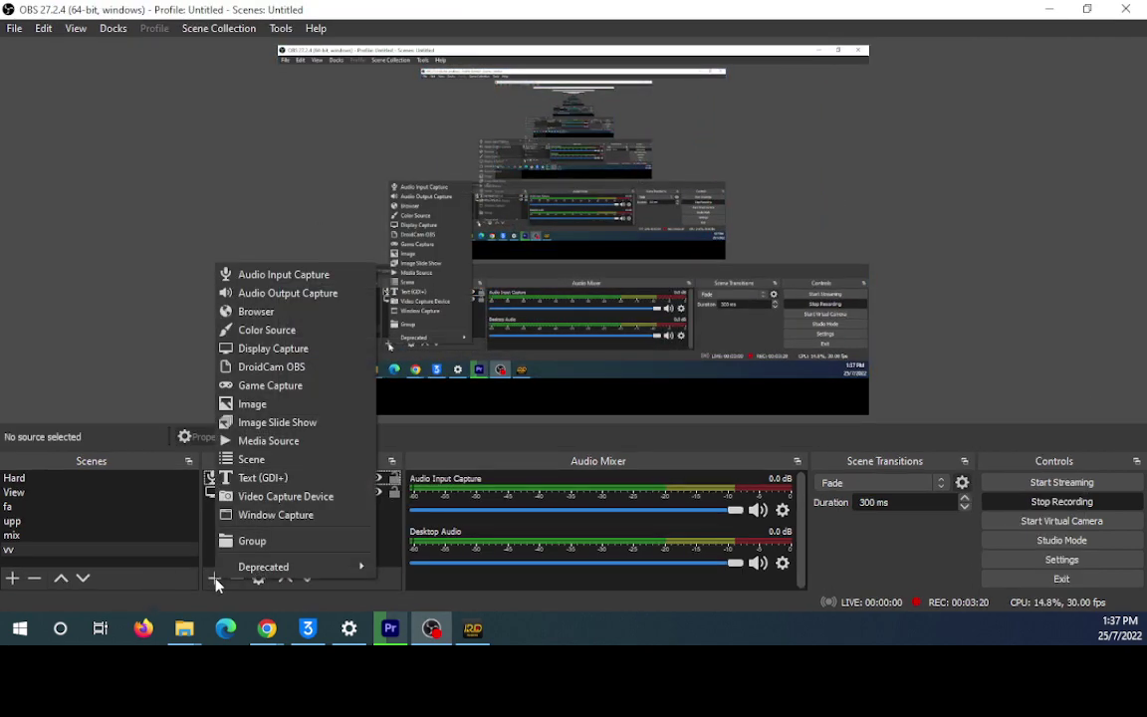
click(257, 516)
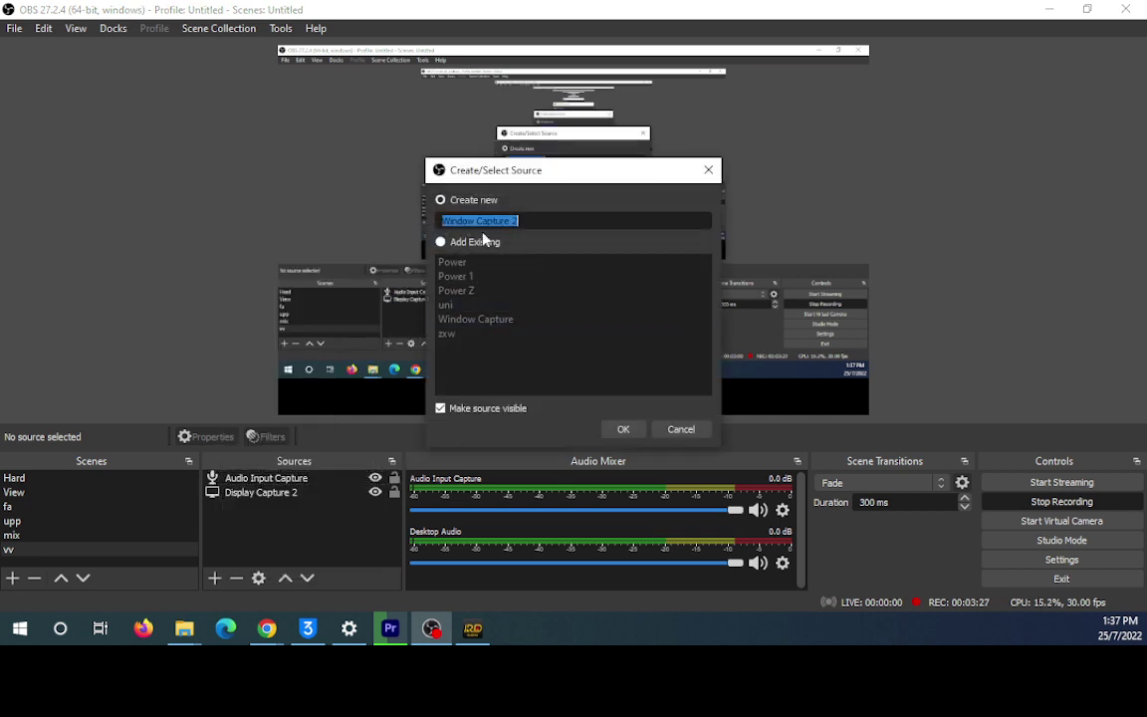
text(v)
click(625, 428)
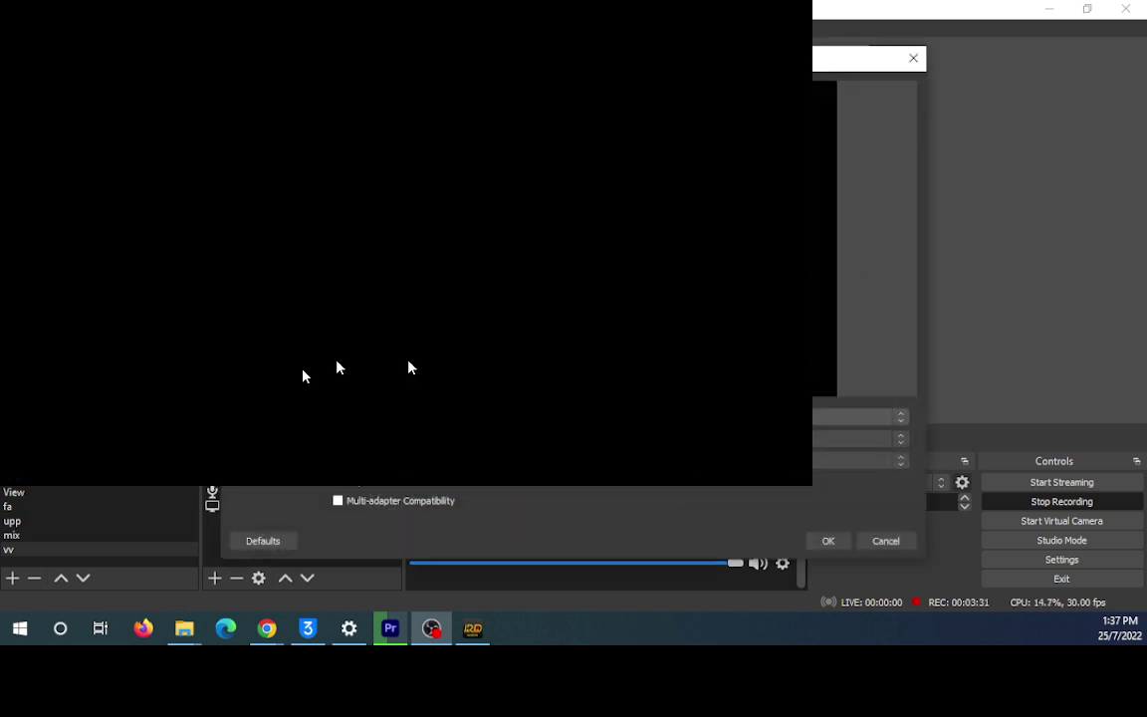
click(860, 416)
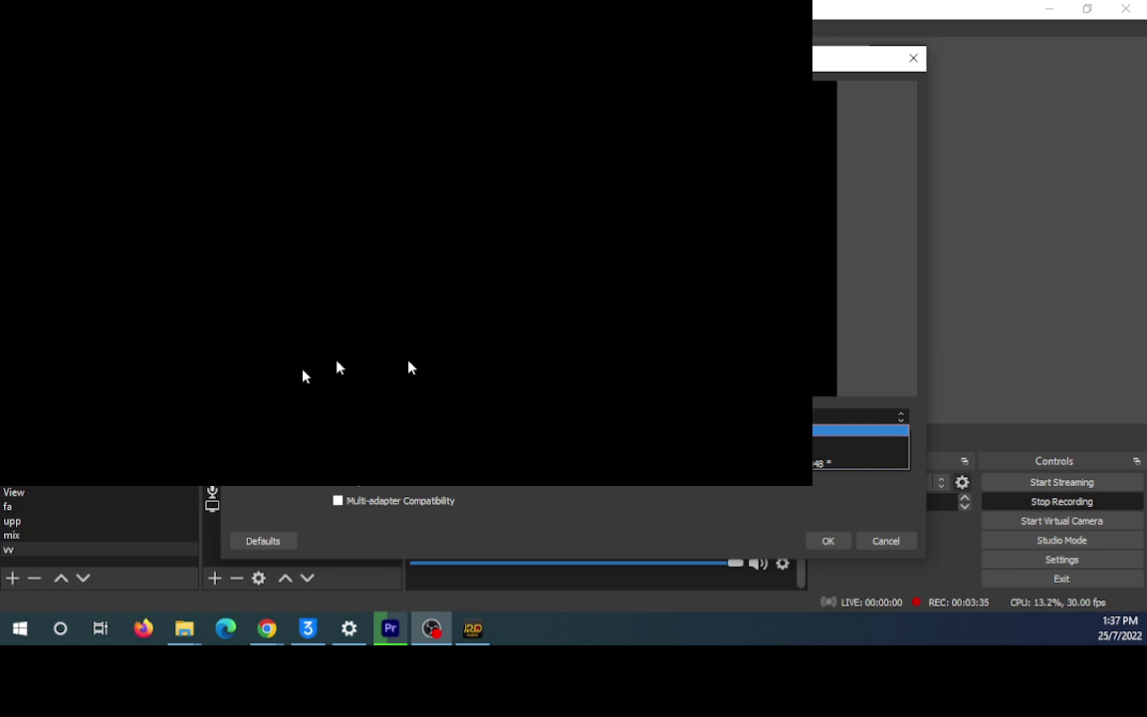
key(Return)
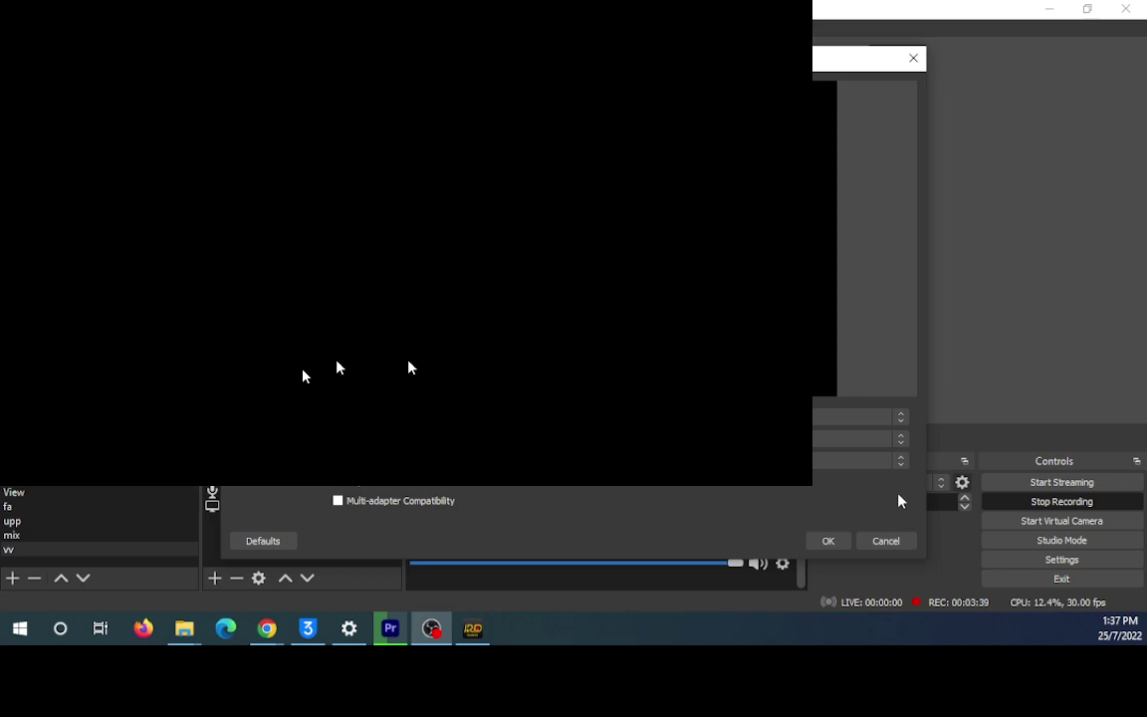
click(886, 541)
- Remove the window capture v from the vv scene and confirm the removal
right_click(259, 479)
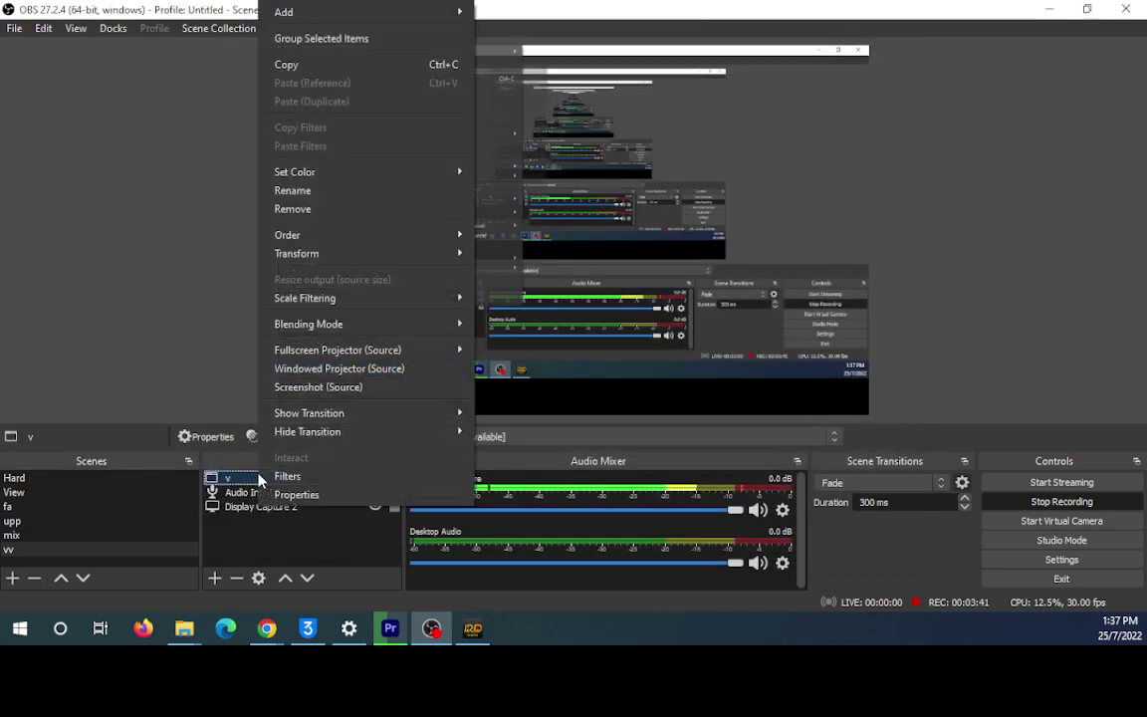
click(338, 209)
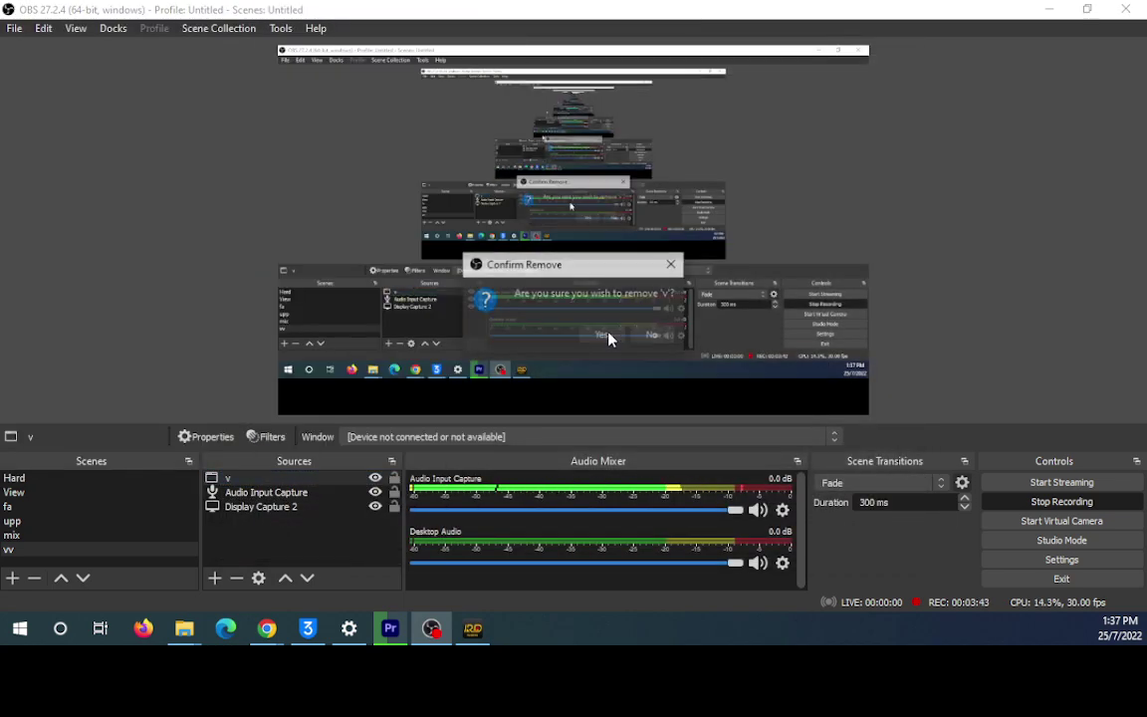
click(597, 334)
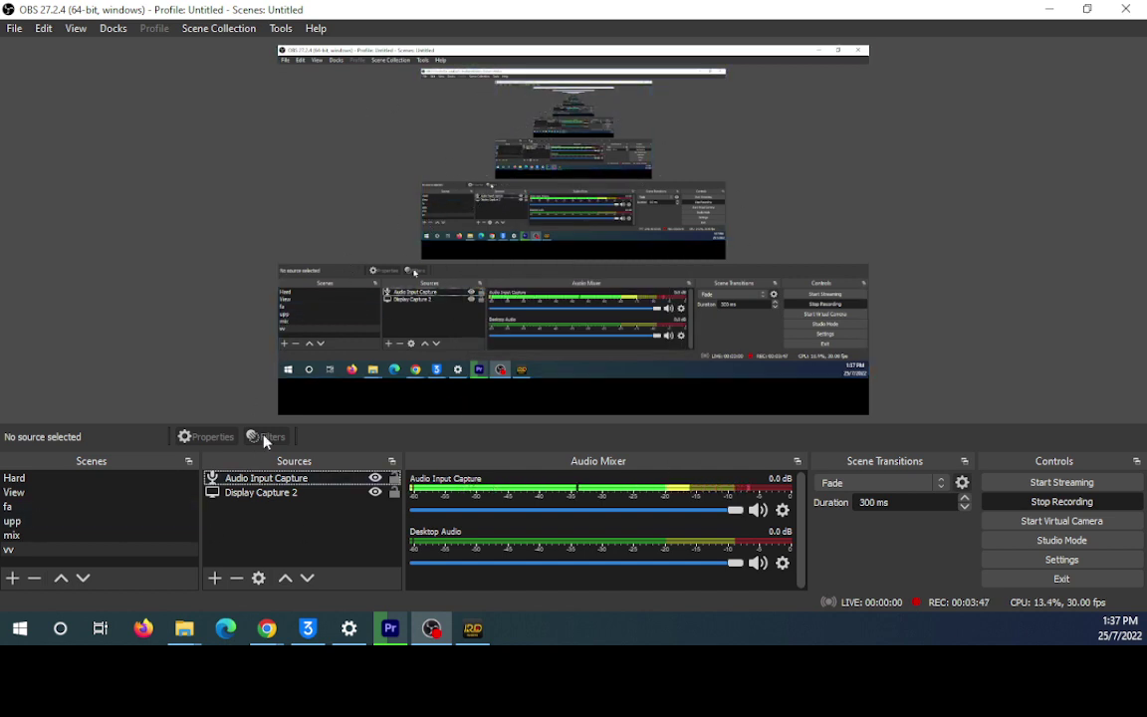
- Create a new Window Capture source named v in the vv scene
click(215, 577)
click(249, 507)
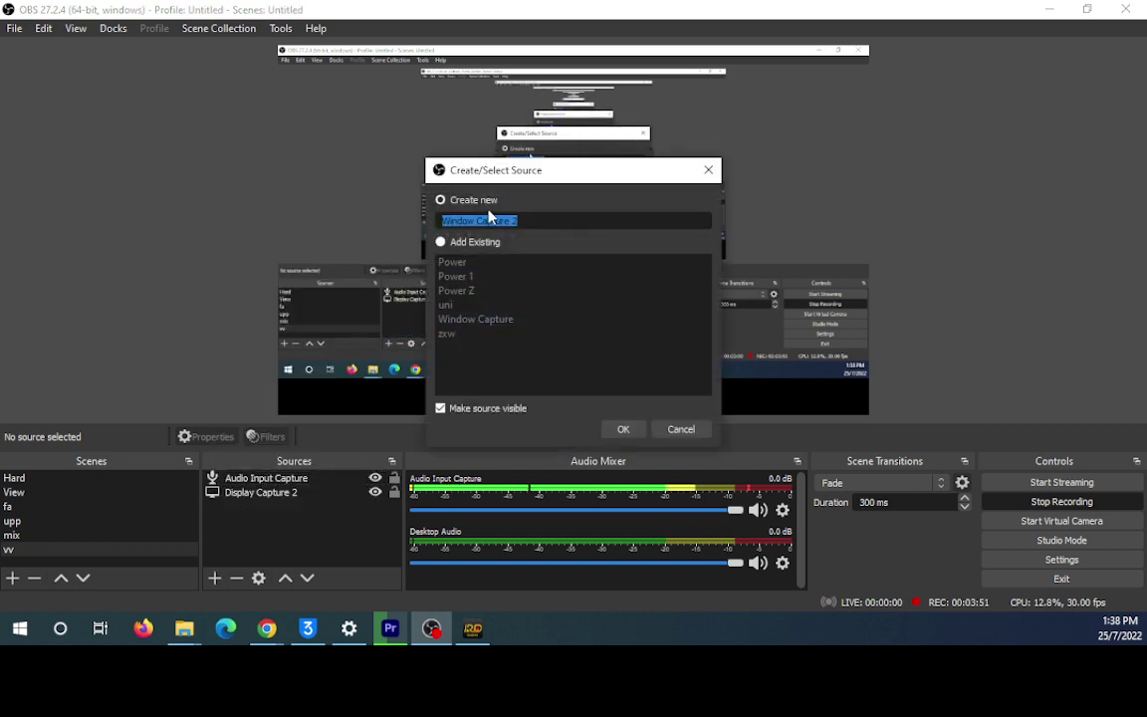
text(v)
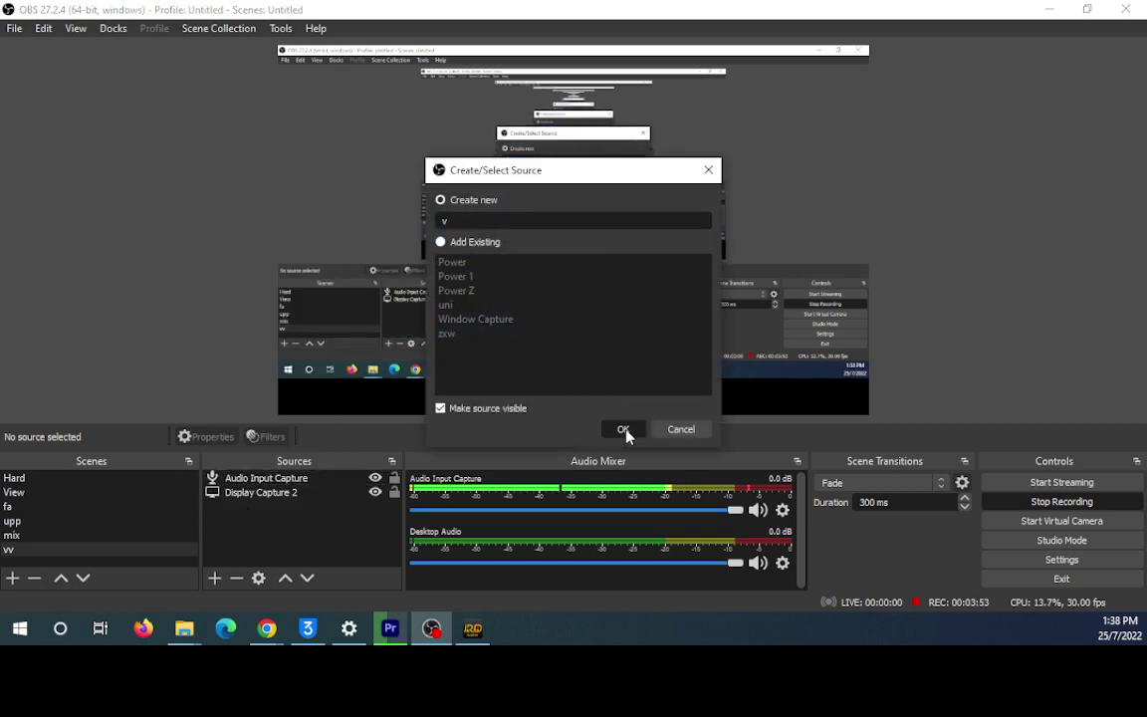
click(624, 429)
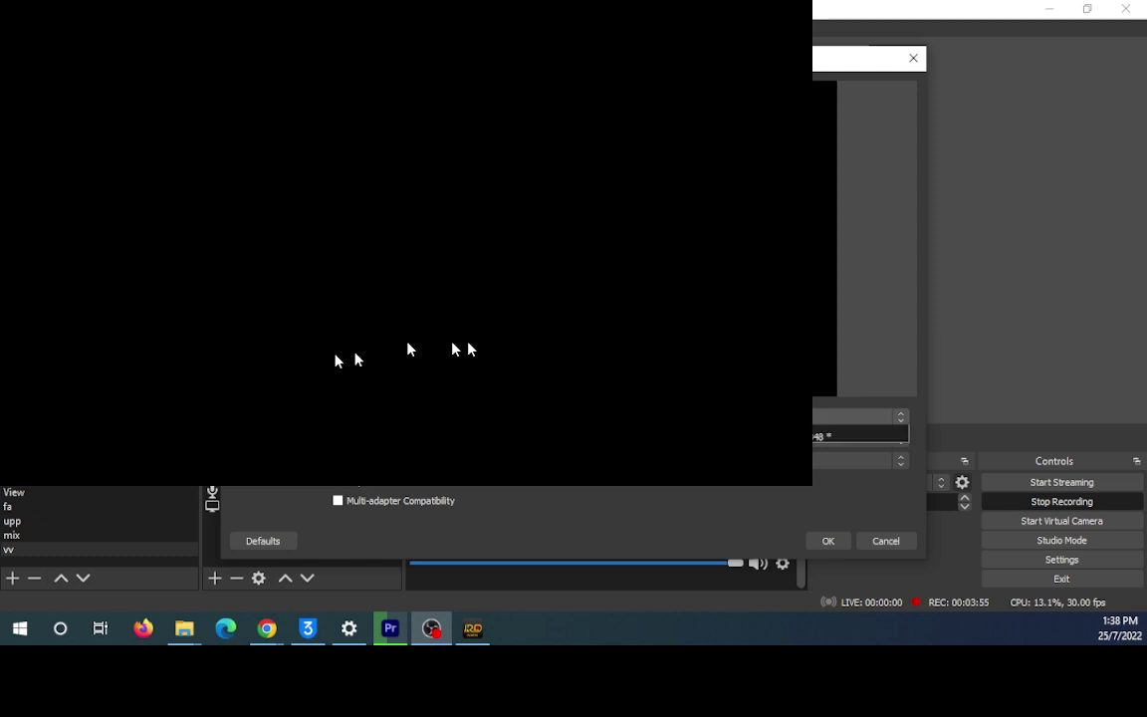
- Target the Riden Power Supply Software window in source v and change the capture method so its content renders, accepting the properties
click(624, 416)
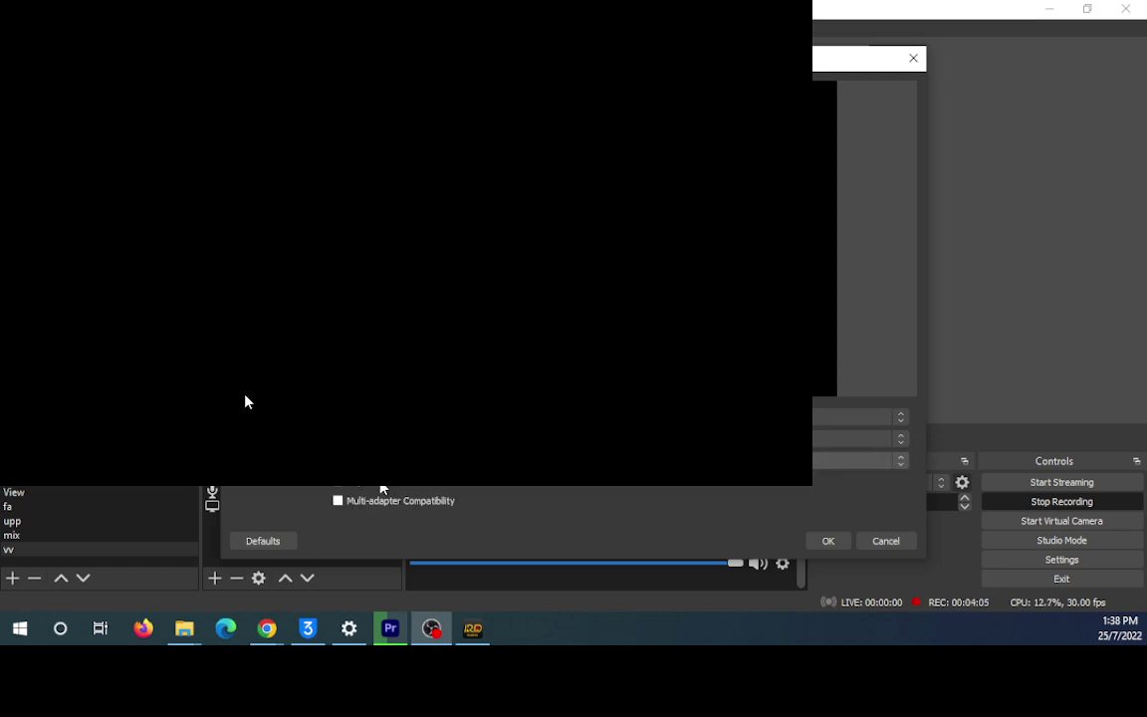
click(367, 460)
click(369, 488)
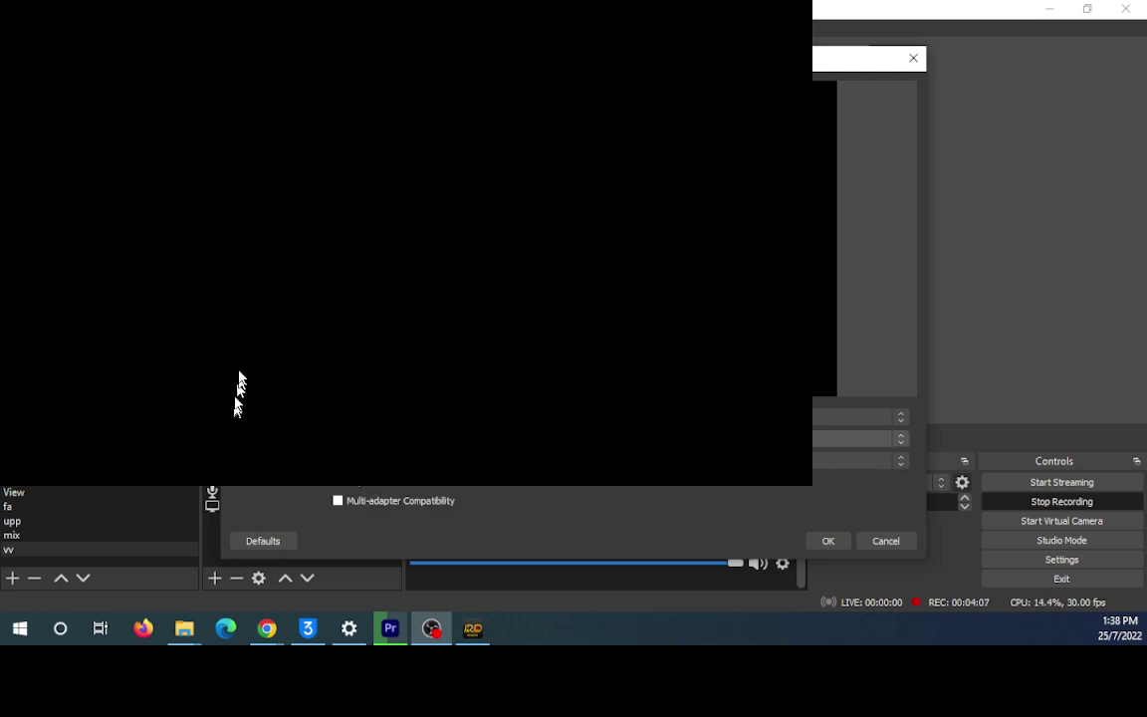
click(361, 438)
click(363, 463)
click(360, 438)
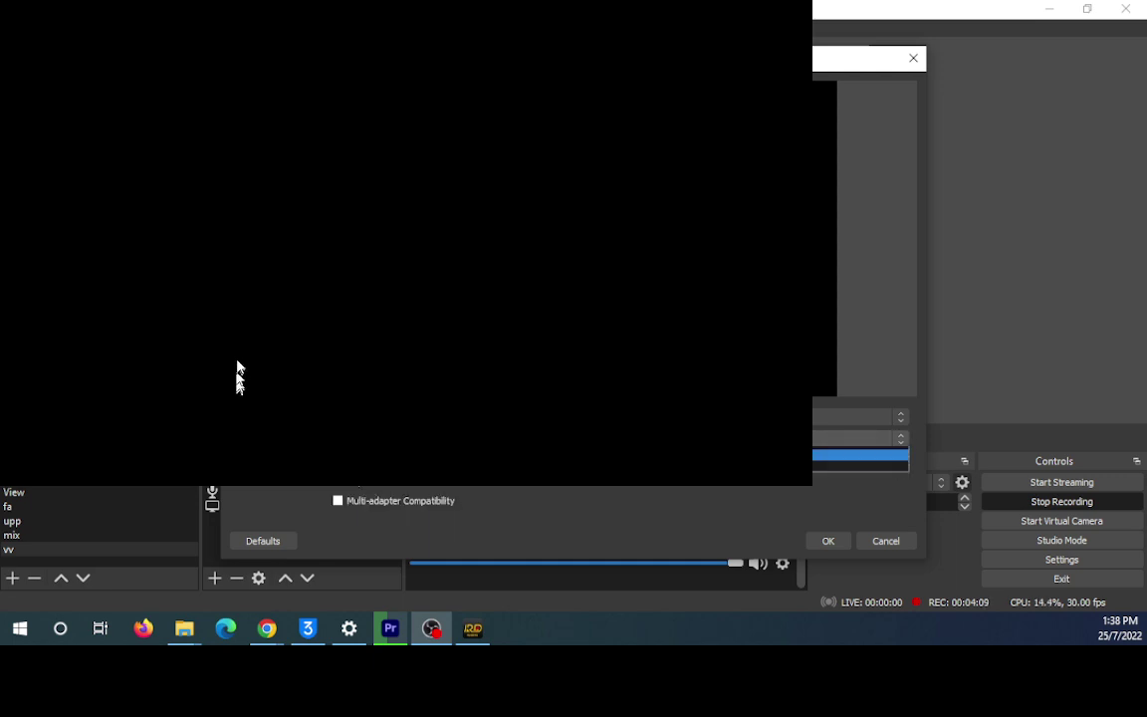
key(Return)
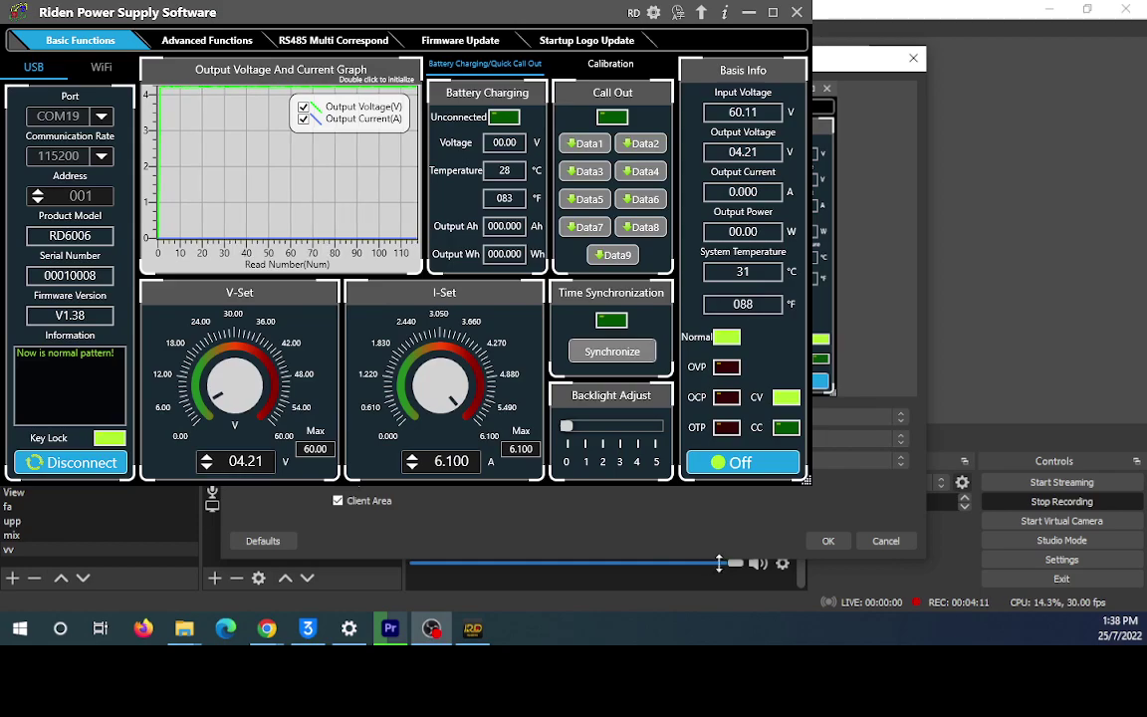
click(830, 540)
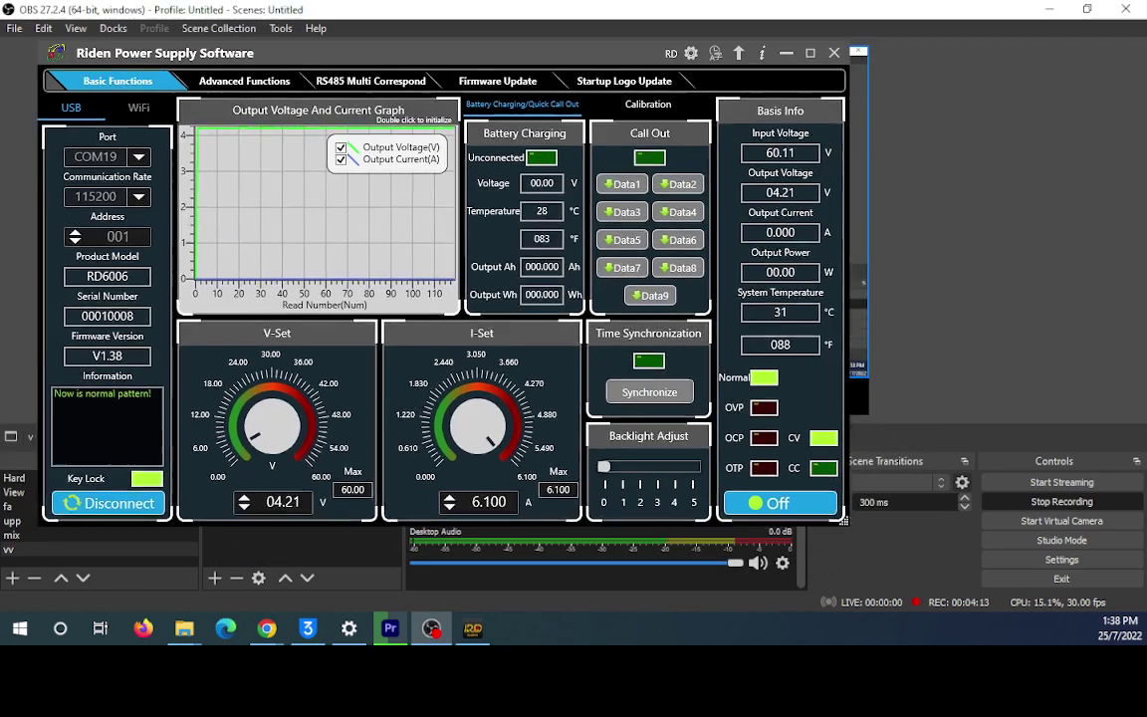
- Move capture v toward the canvas centre, crop it to the Input Voltage corner of the Riden window, and enlarge it
drag(442, 52, 615, 103)
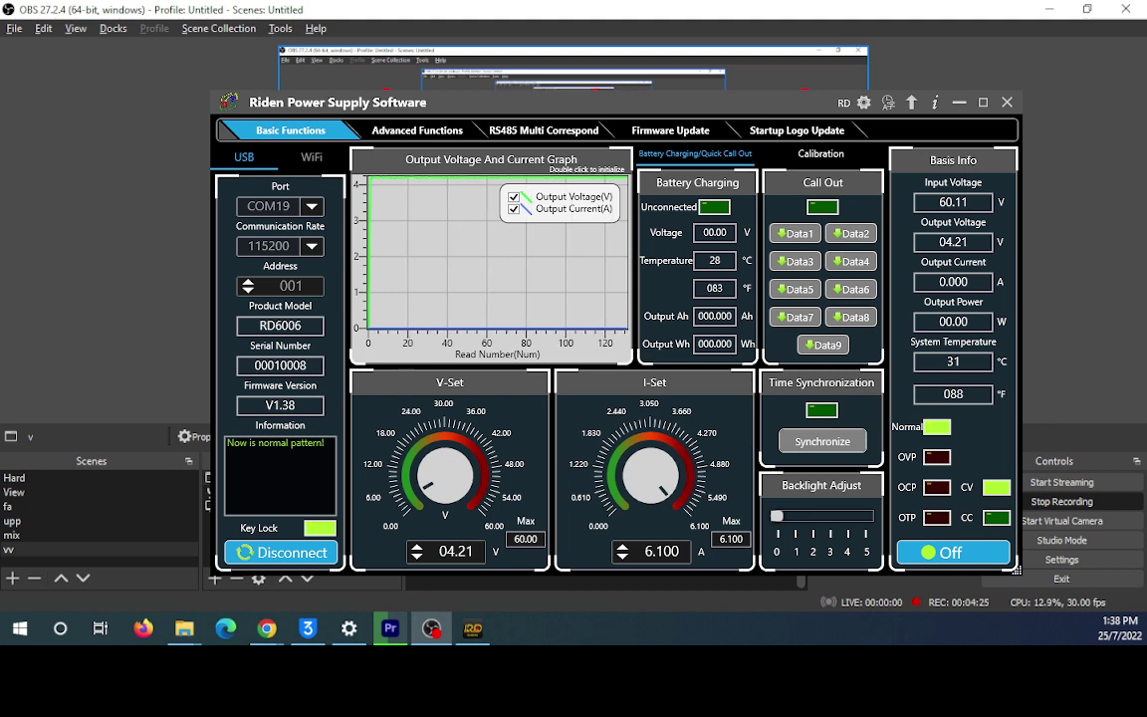
drag(213, 572, 894, 223)
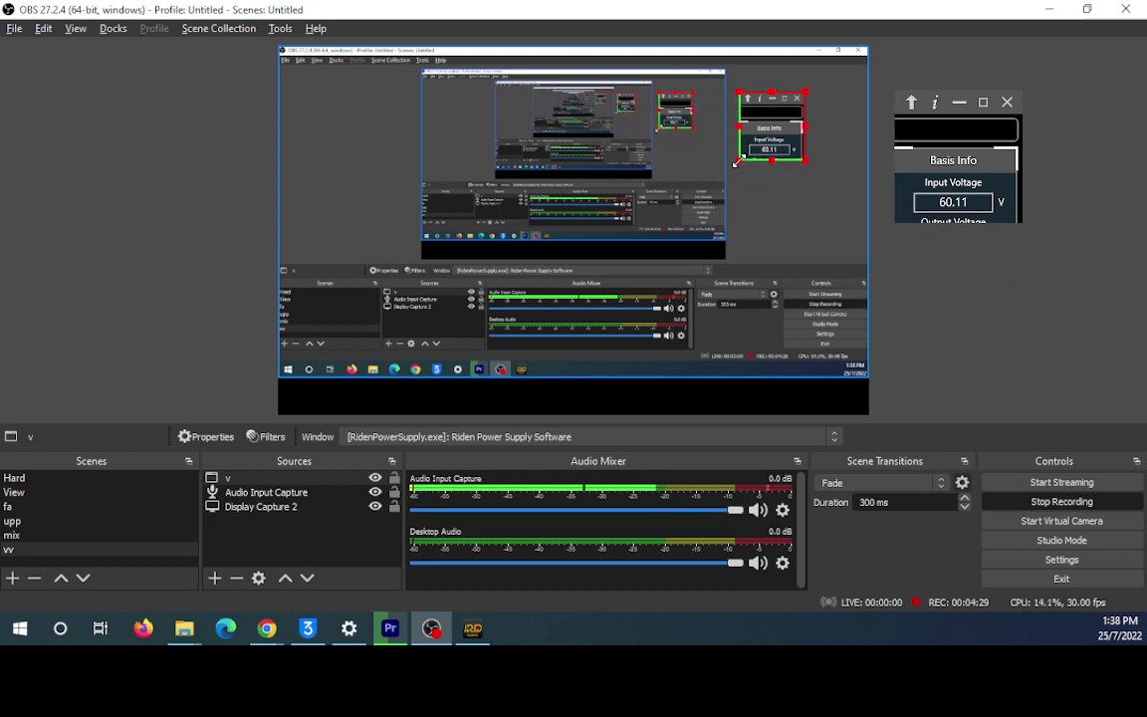
drag(739, 161, 740, 155)
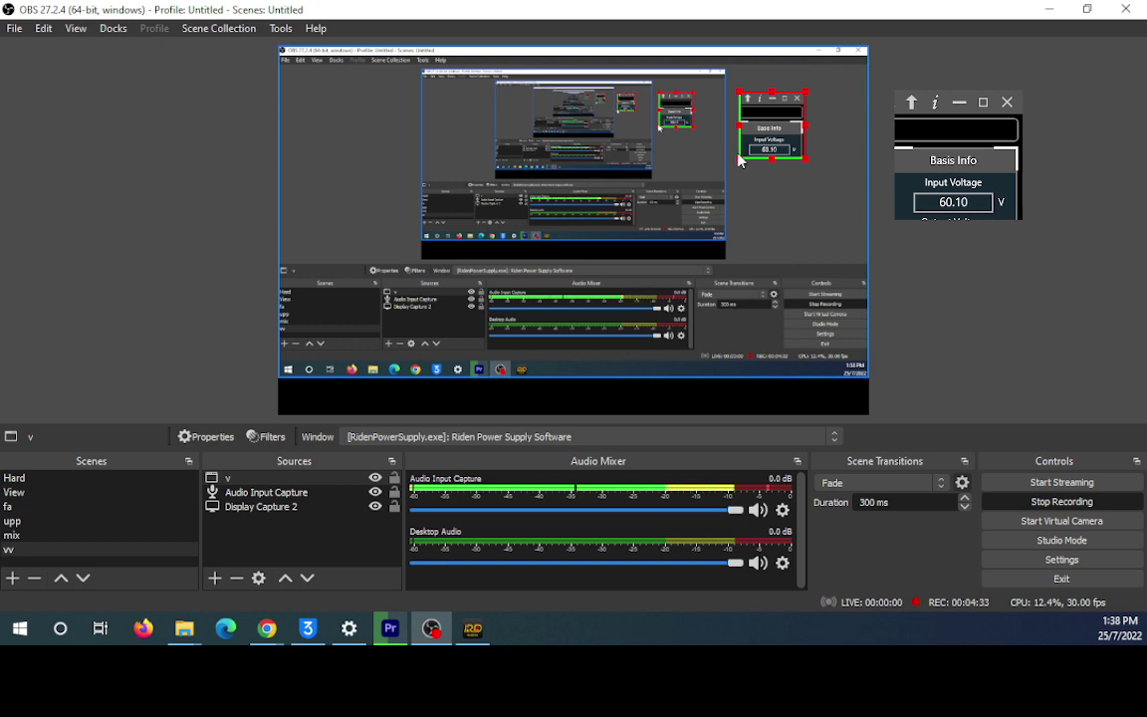
drag(894, 221, 525, 595)
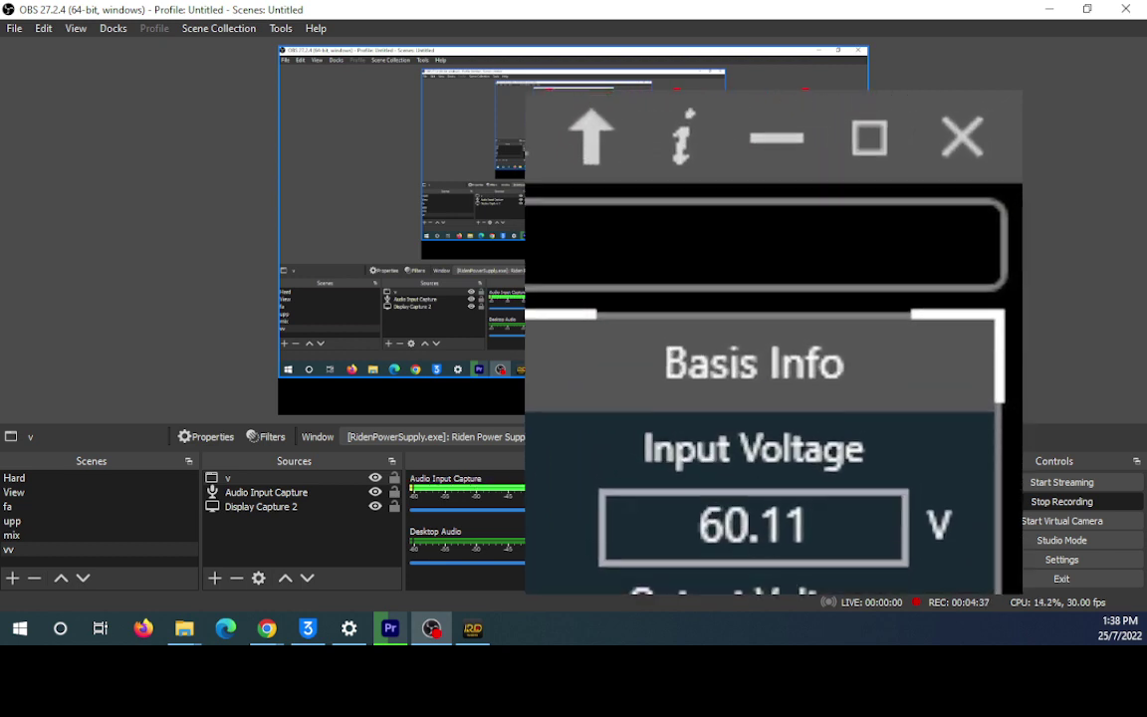
- Crop the edges of capture v tightly around the Input Voltage label and value
drag(678, 89, 635, 261)
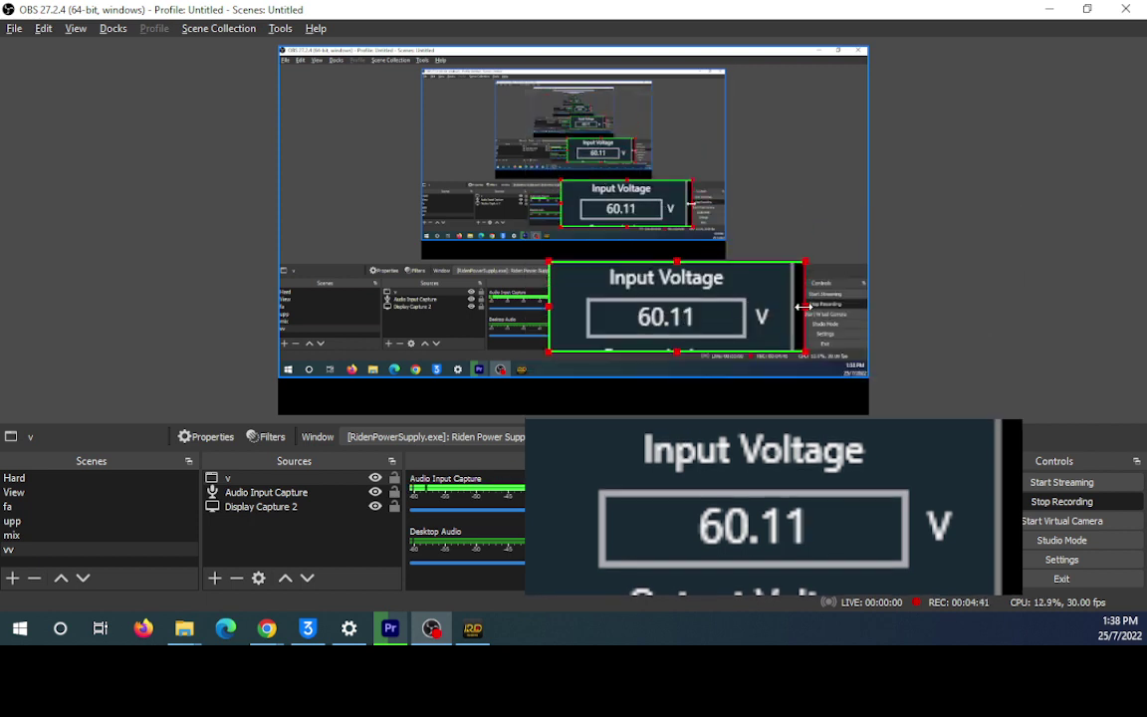
drag(802, 306, 786, 306)
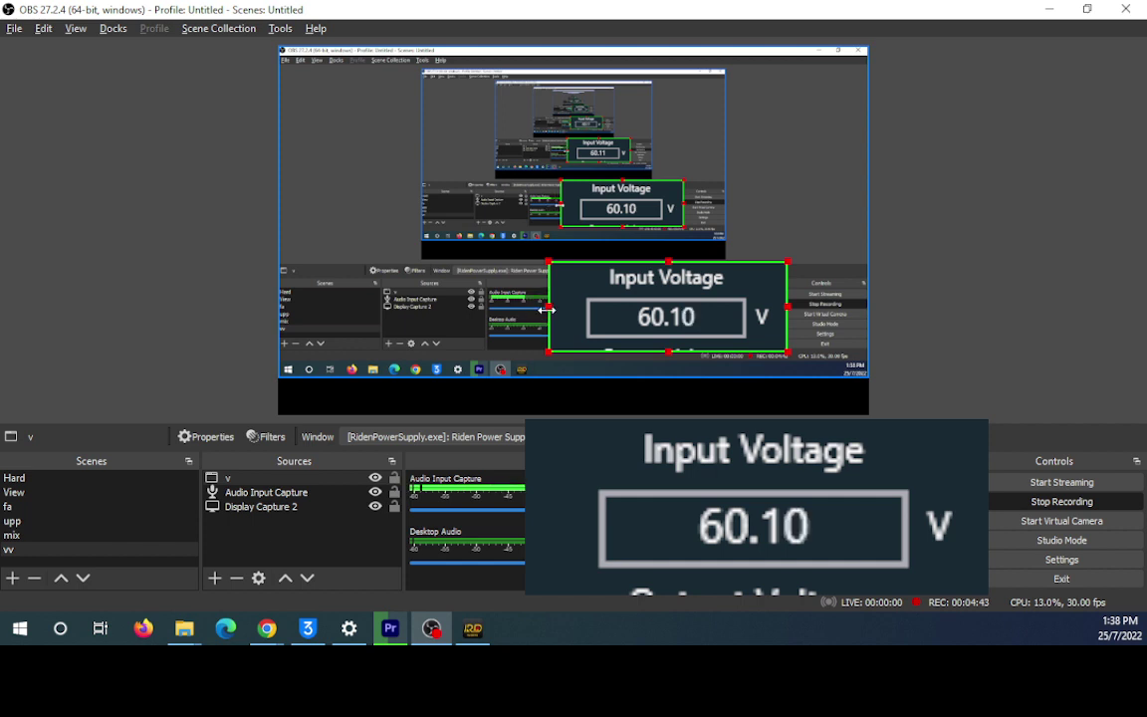
drag(549, 307, 559, 317)
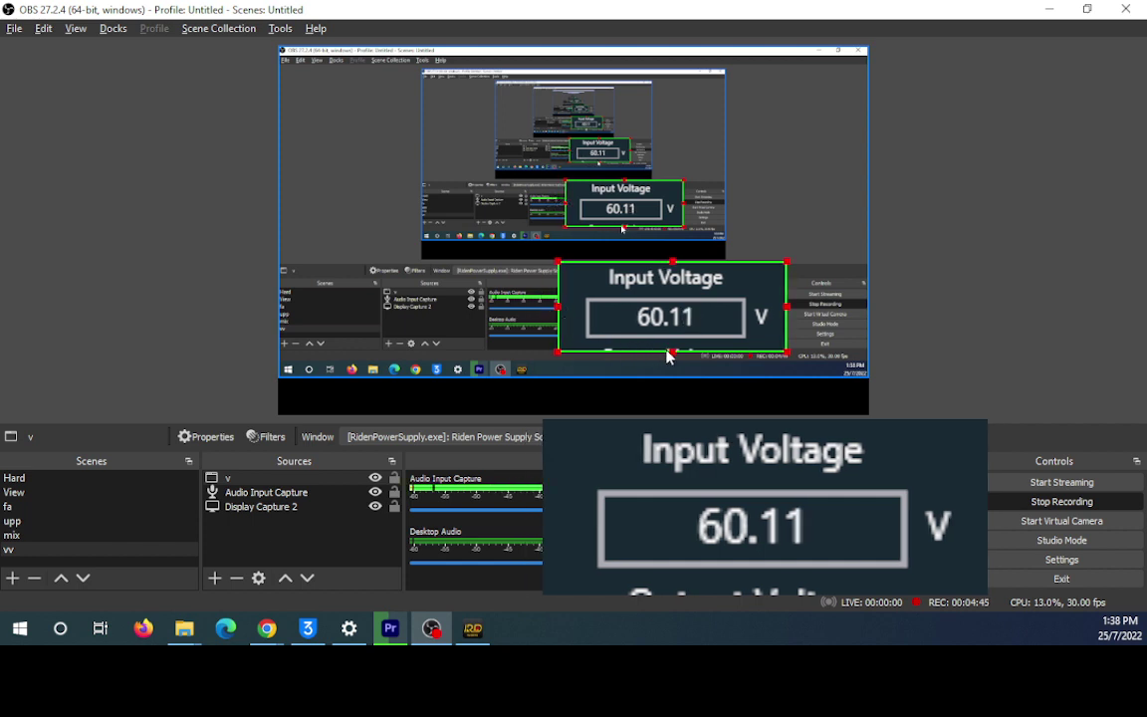
drag(671, 349, 669, 347)
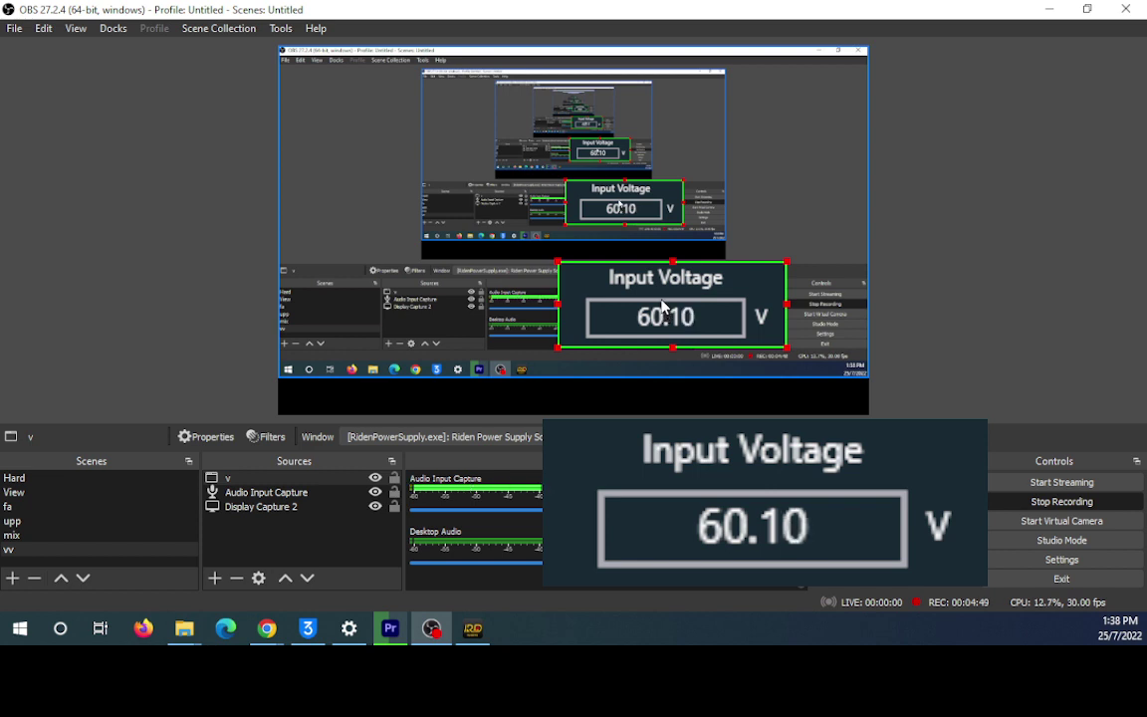
- Place capture v in the canvas's upper-left corner and shift its crop so only the Output Voltage value shows
drag(667, 338, 403, 146)
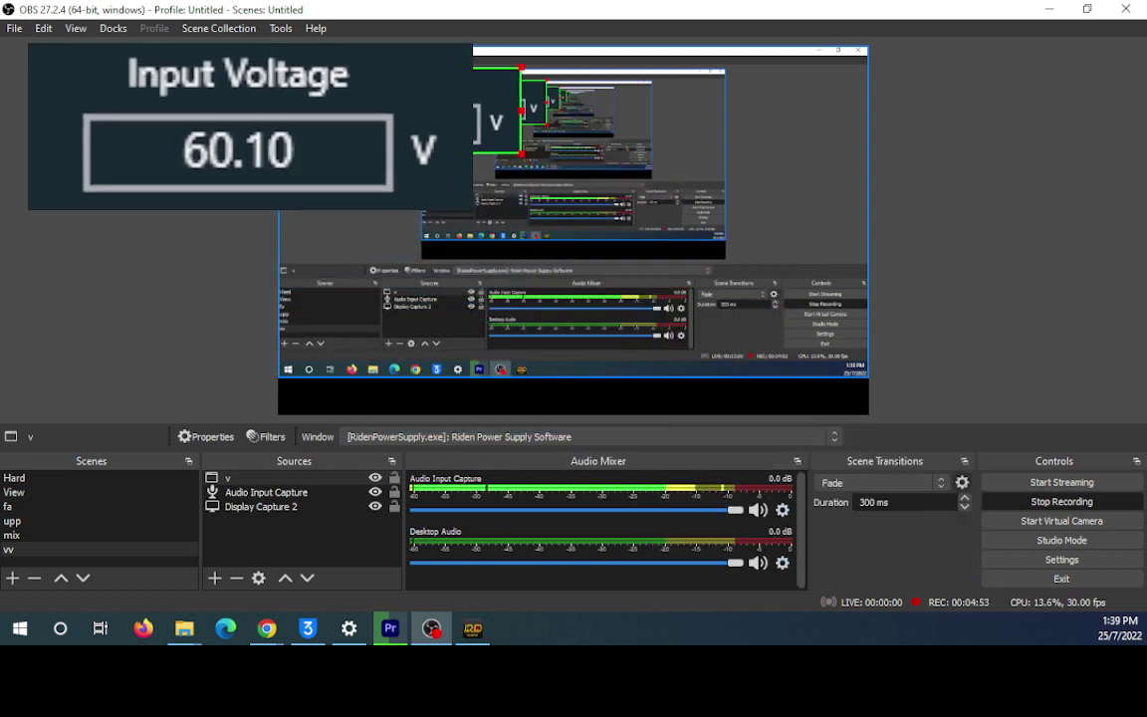
drag(406, 153, 406, 231)
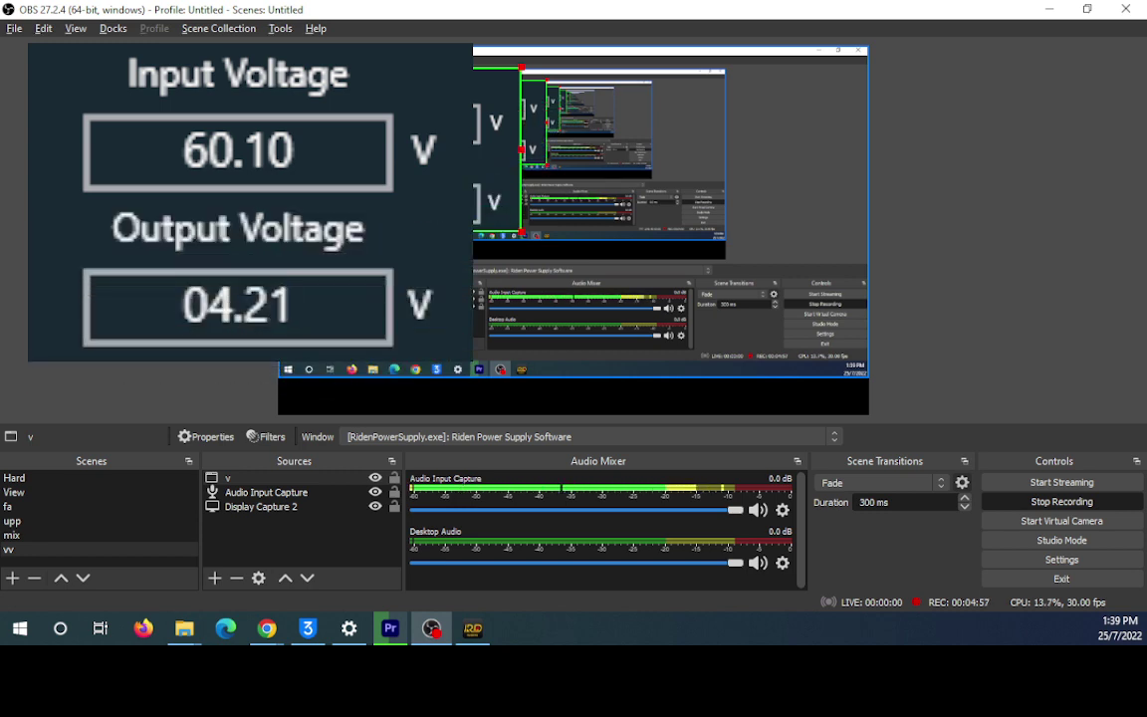
mouse_move(399, 68)
mouse_down()
mouse_move(395, 177)
mouse_move(382, 52)
mouse_up()
click(379, 142)
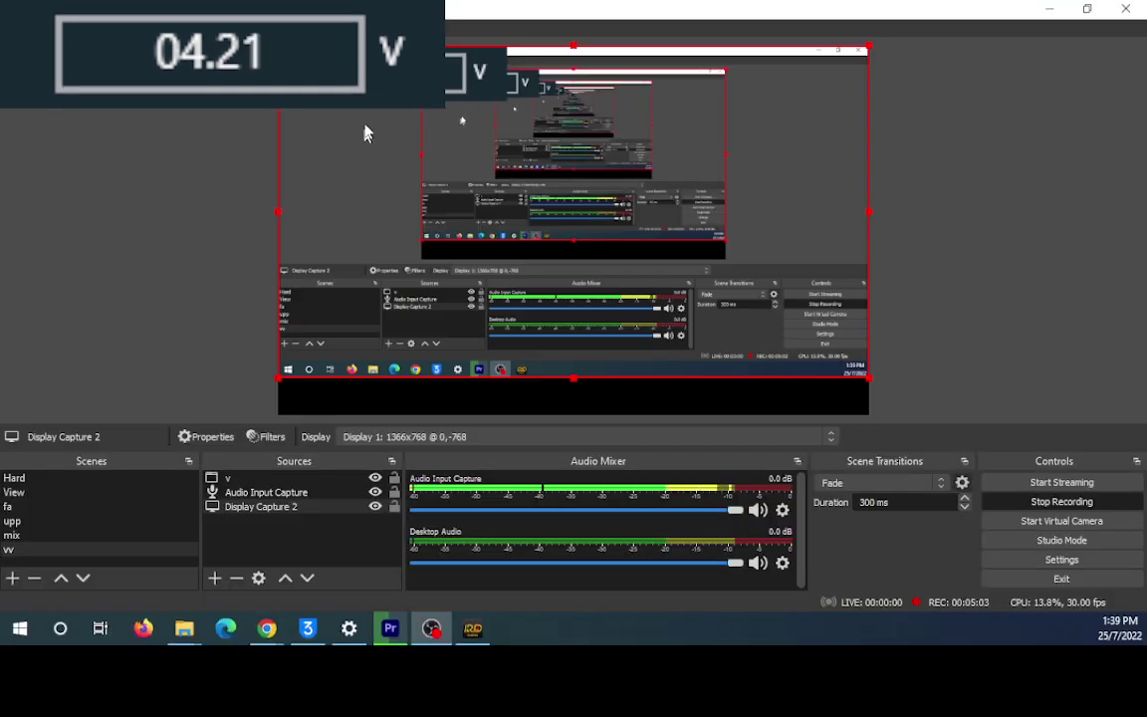
- Add a Window Capture source named a for the Riden Power Supply Software window, changing its capture method so the content renders
click(214, 581)
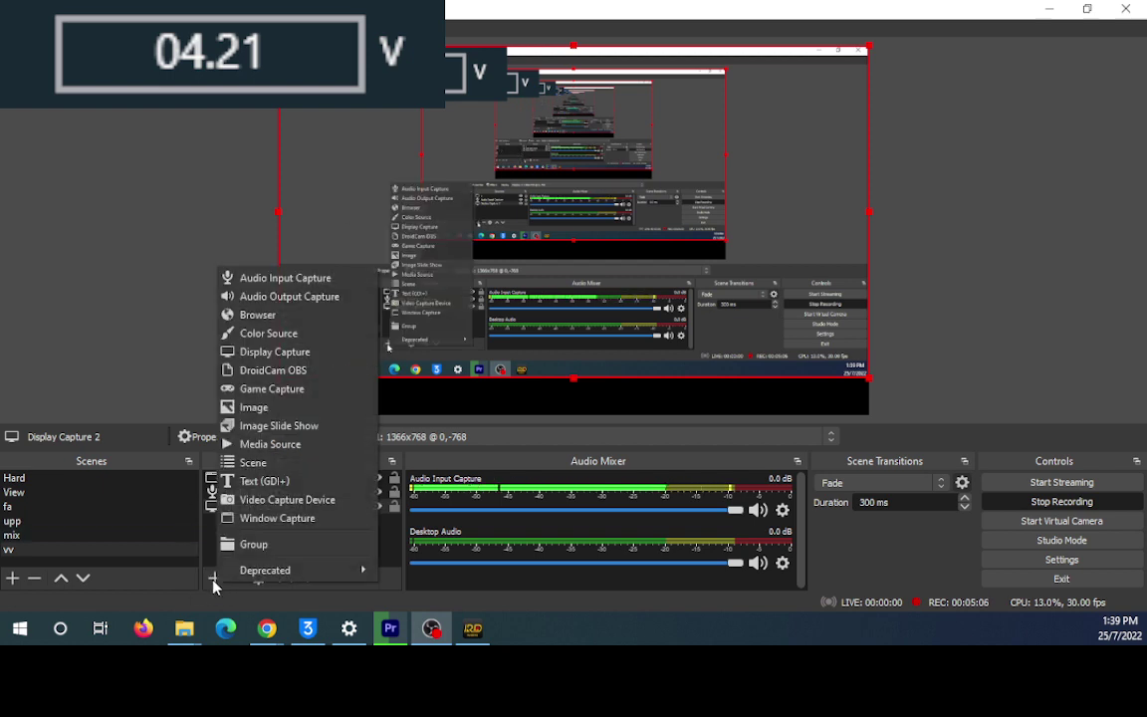
click(279, 517)
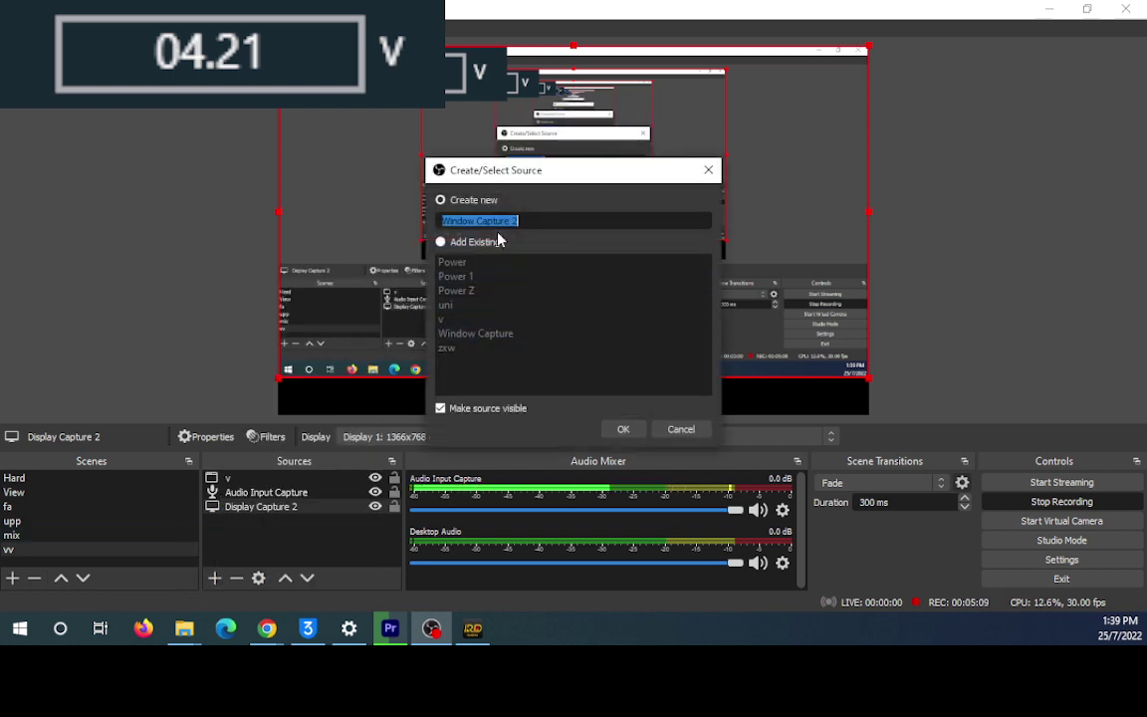
text(a)
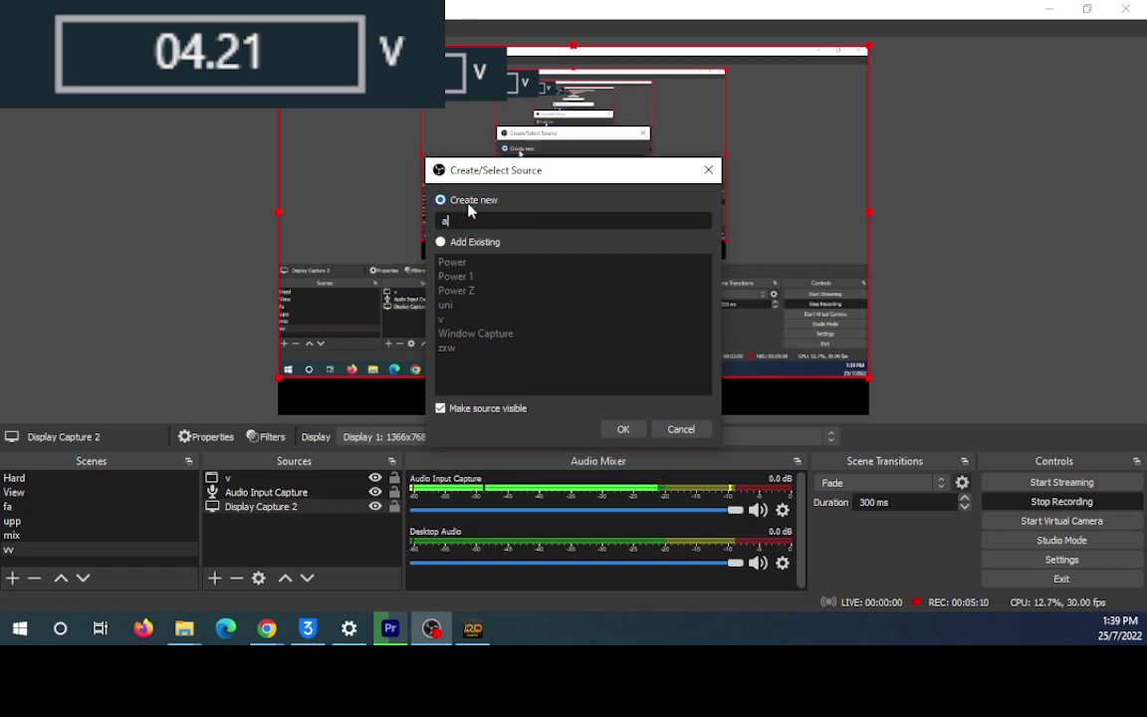
click(623, 429)
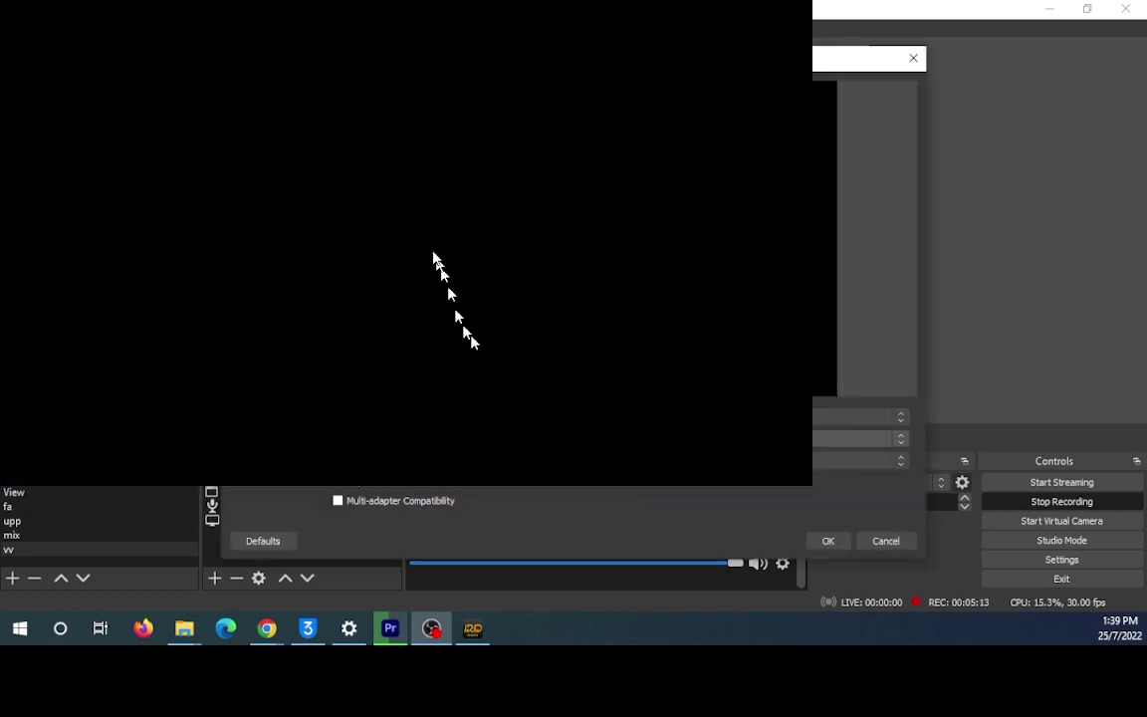
click(414, 438)
click(414, 474)
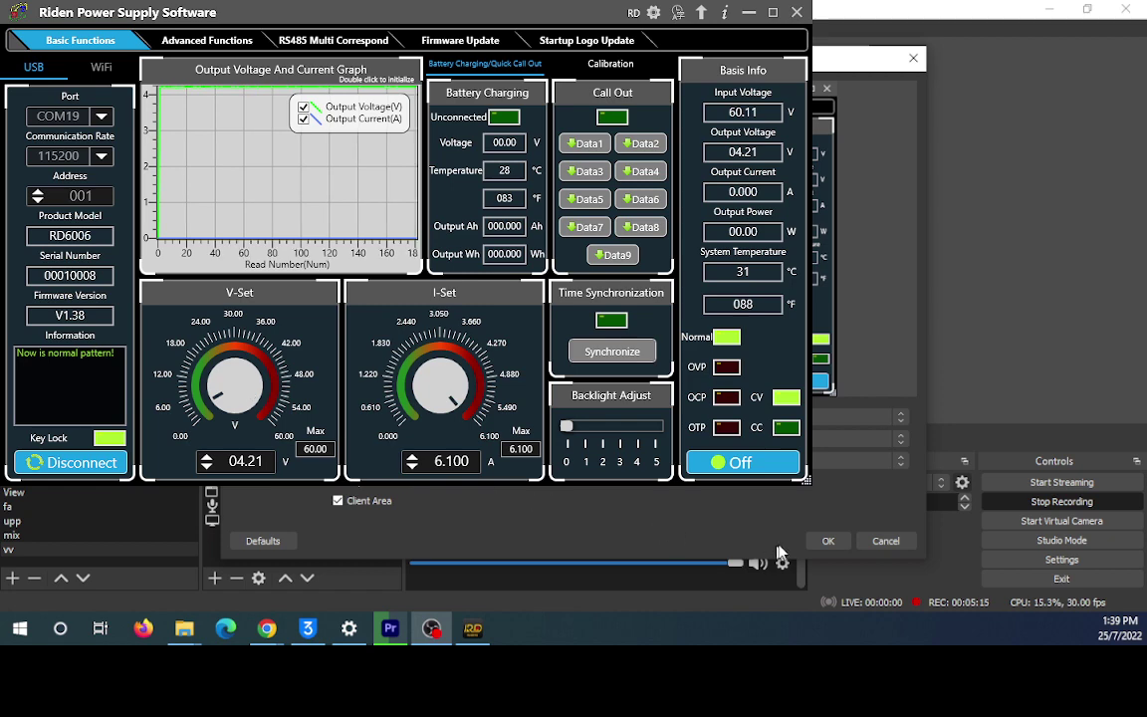
click(828, 541)
- Crop capture a tightly around the Output Current value and its A unit, and enlarge it on the canvas
drag(488, 170, 521, 225)
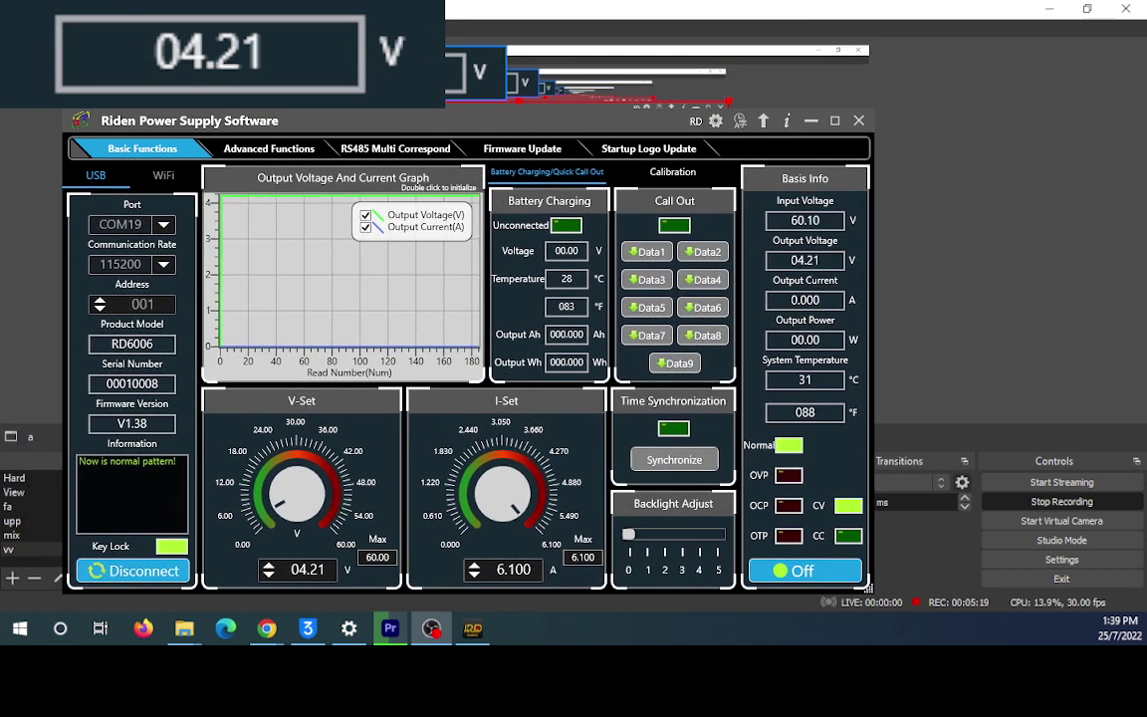
drag(309, 101, 661, 183)
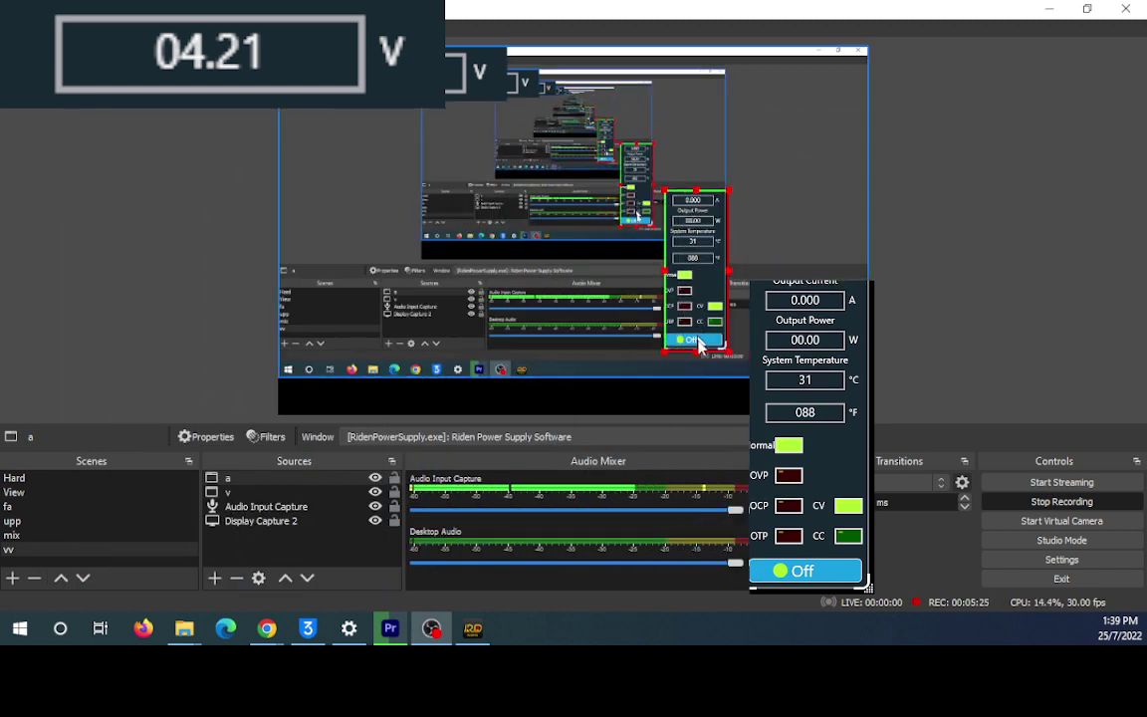
drag(696, 348, 431, 207)
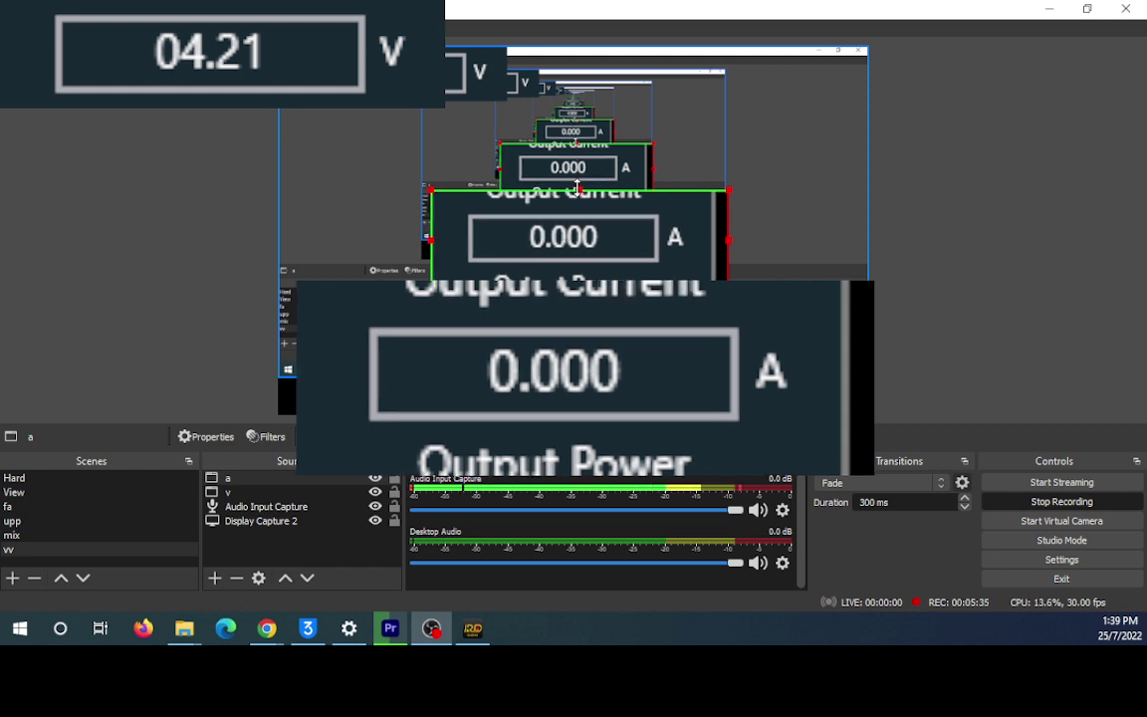
drag(578, 189, 579, 273)
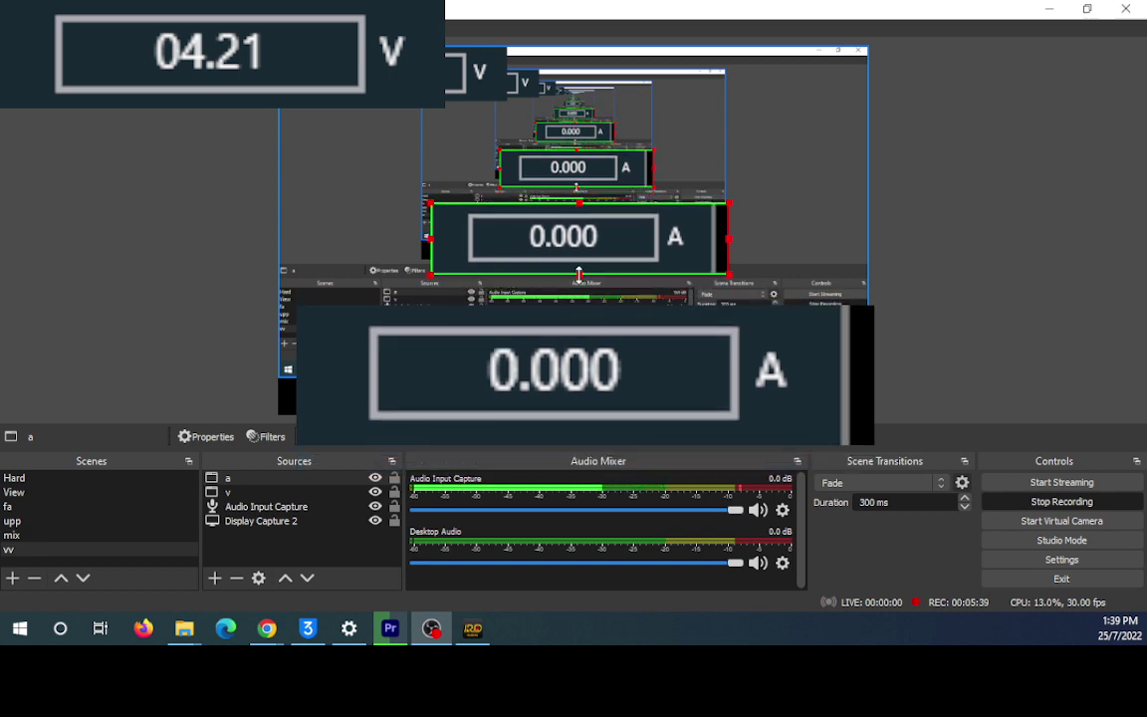
drag(730, 239, 710, 240)
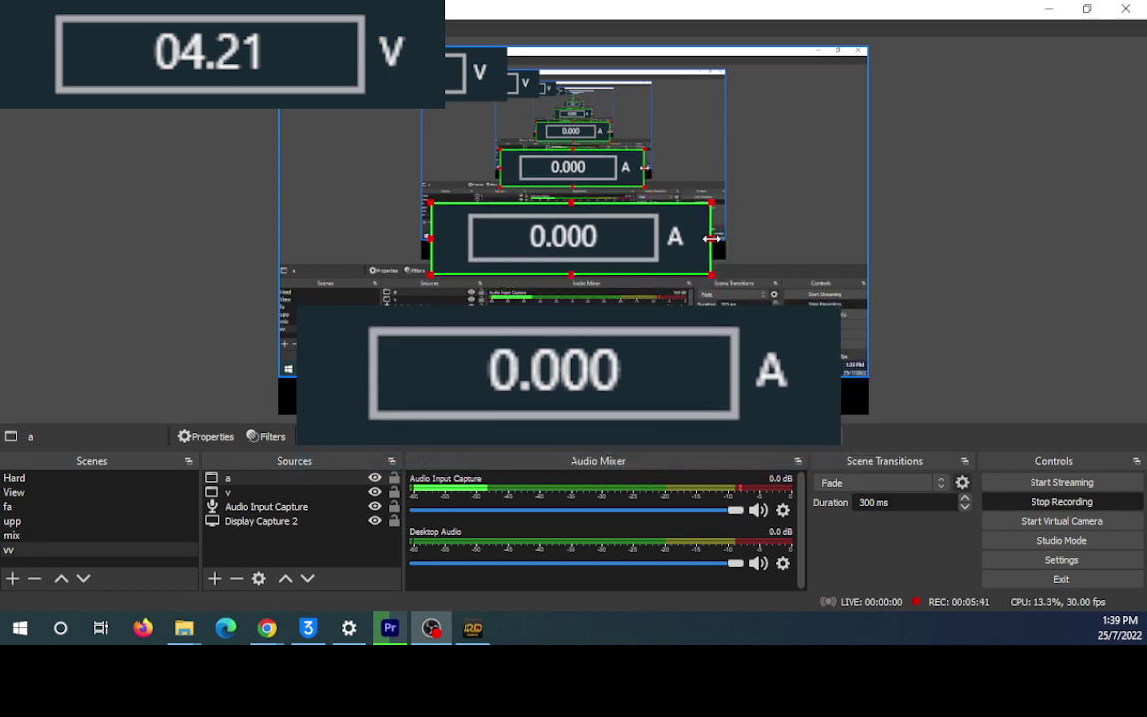
- Place capture a directly below the voltage reading and scale it down to match that reading's width
drag(634, 238, 337, 42)
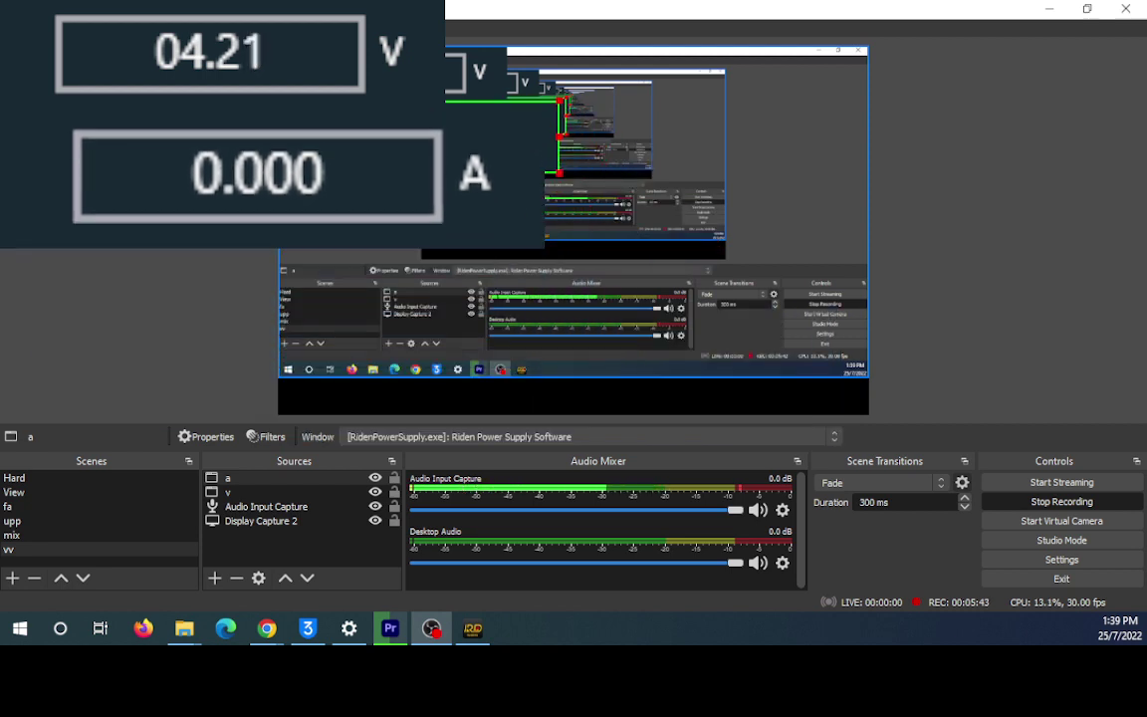
drag(558, 172, 507, 150)
click(489, 163)
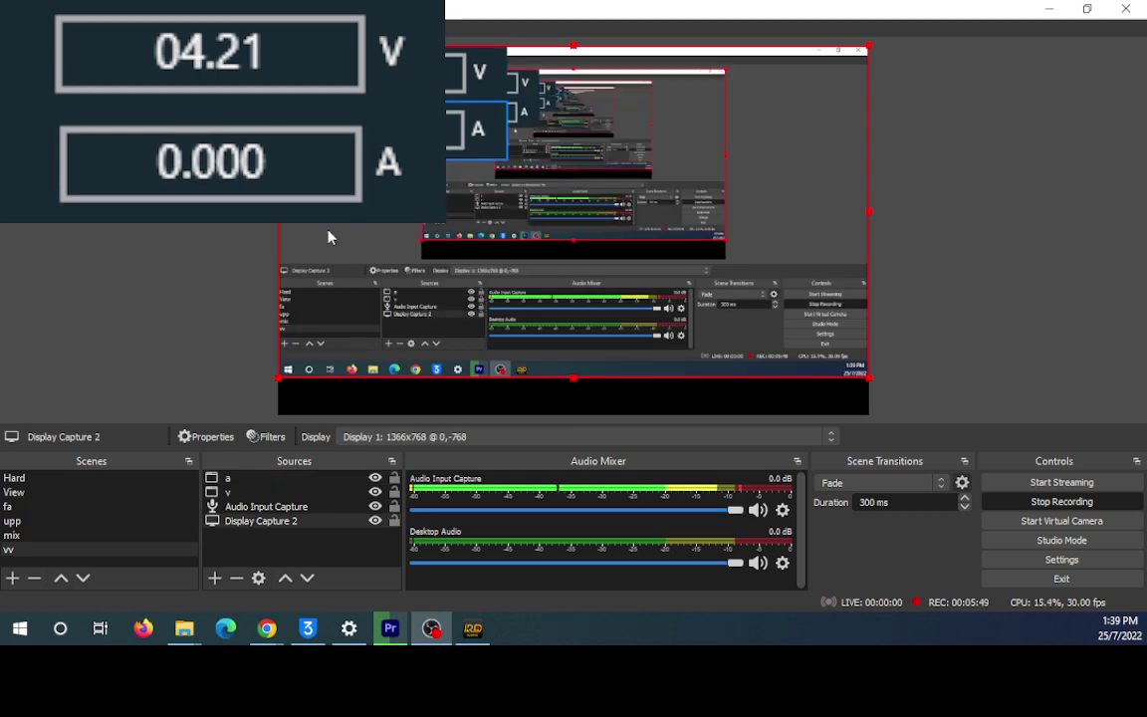
click(256, 493)
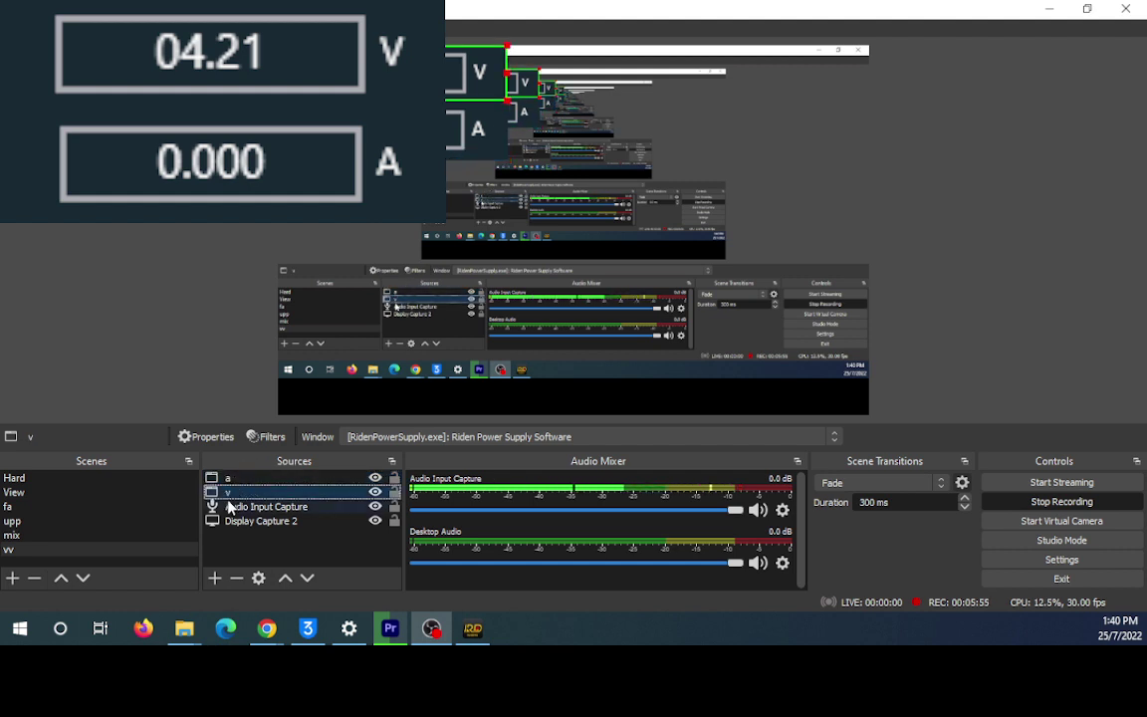
ctrl+click(235, 480)
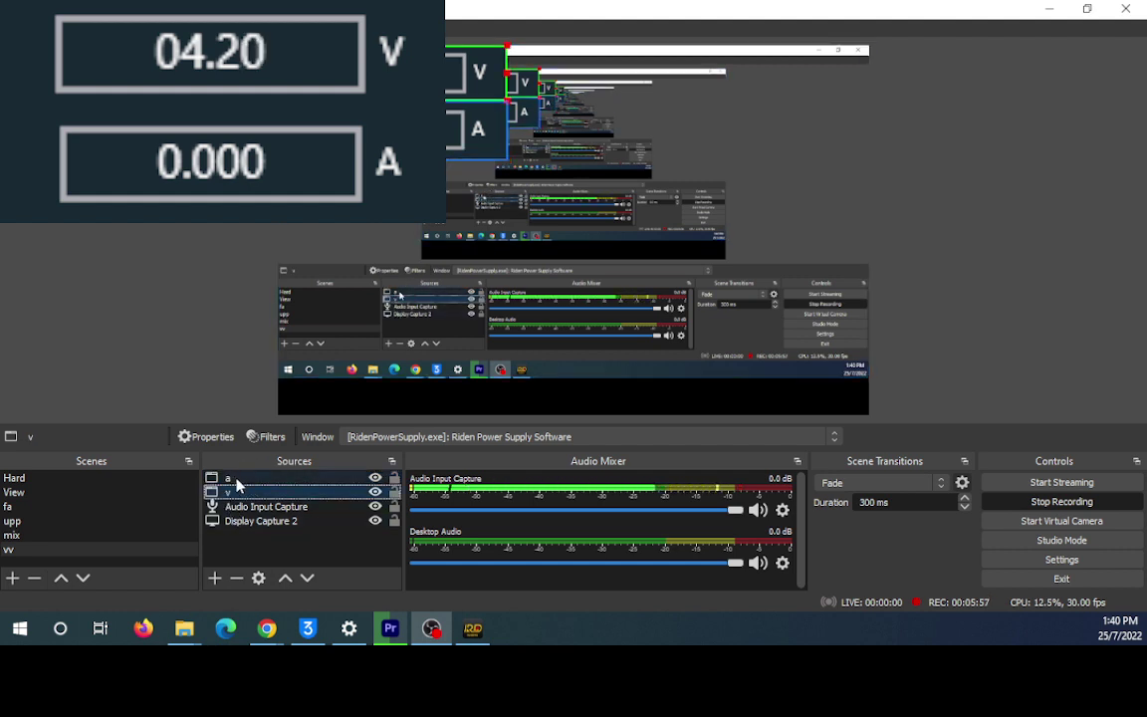
right_click(227, 497)
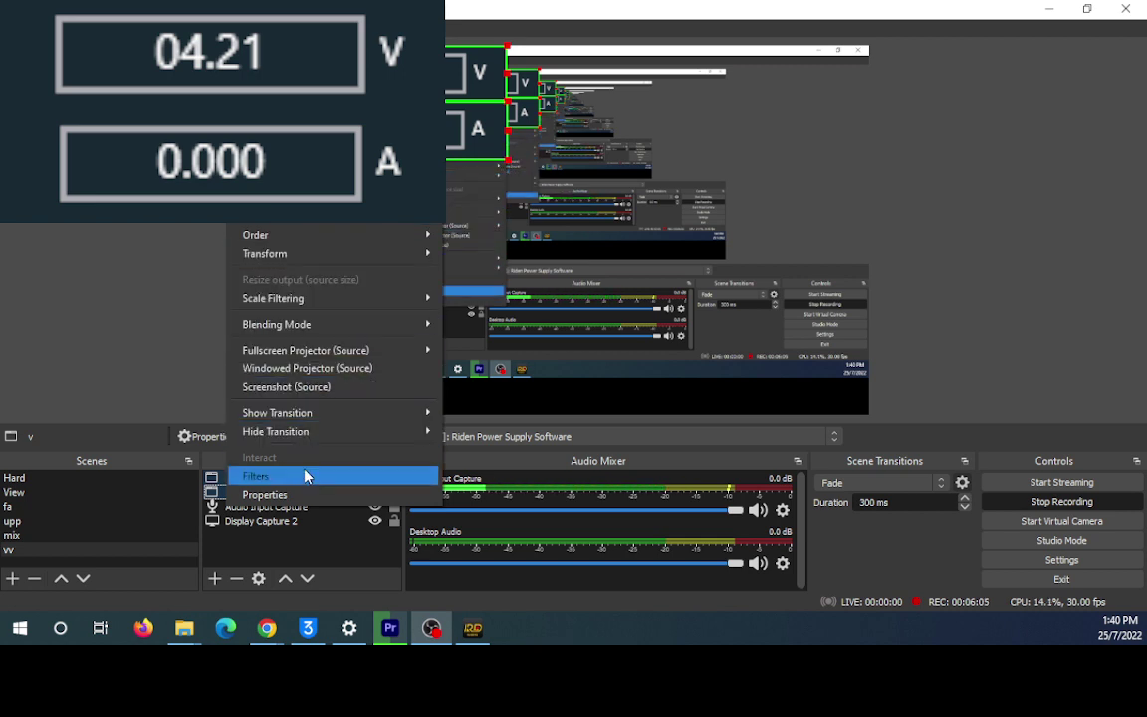
mouse_move(332, 237)
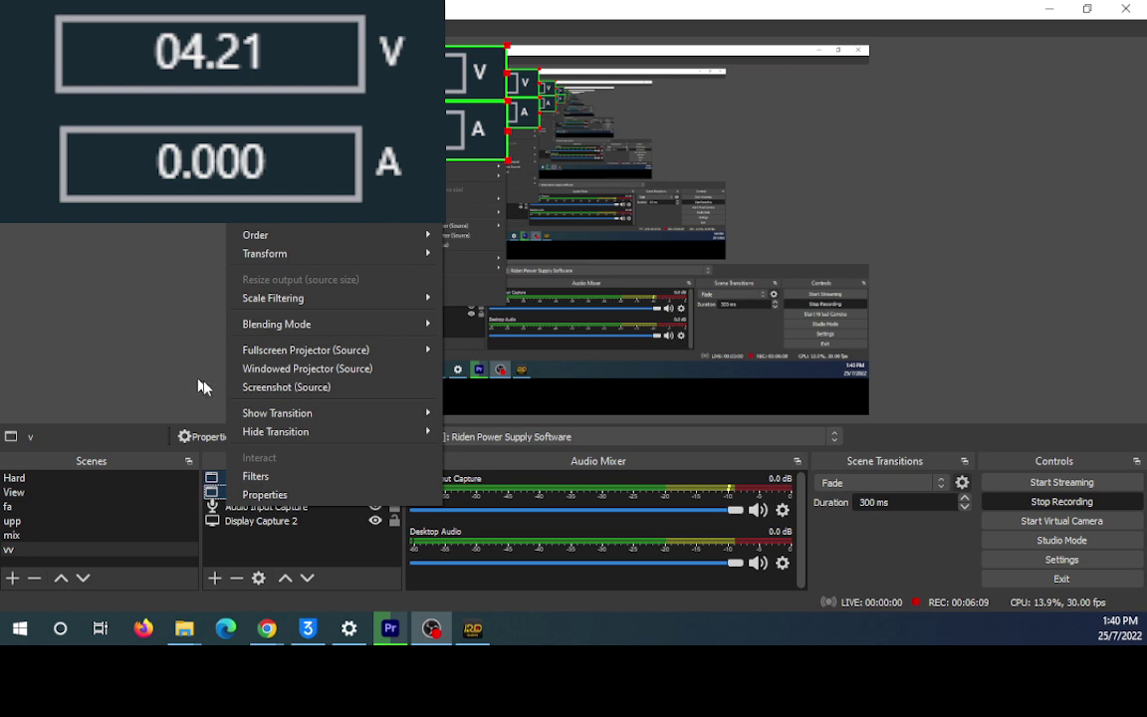
click(165, 320)
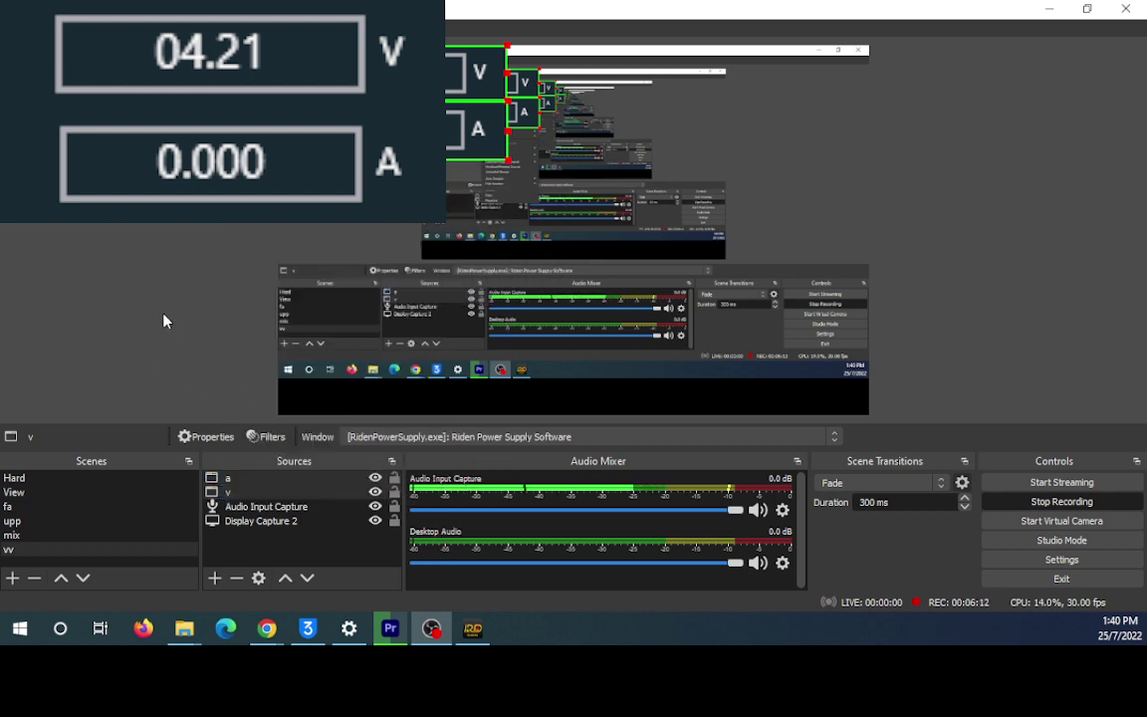
- Add a new Group source named power to the scene
click(214, 578)
click(238, 543)
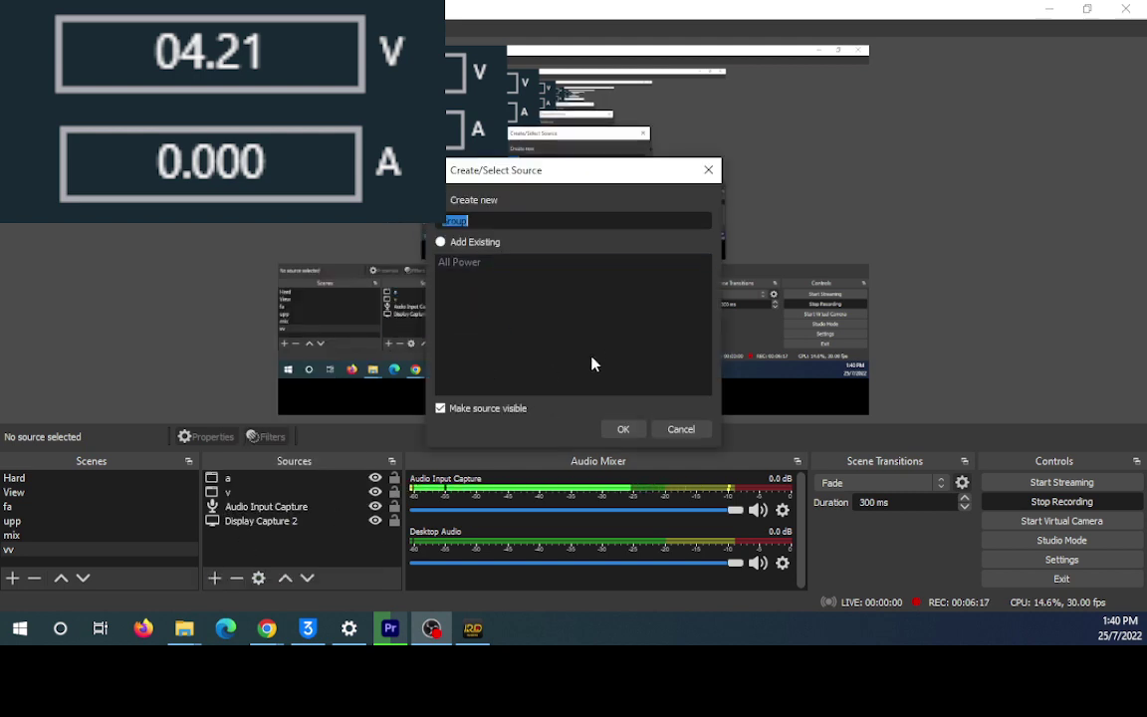
text(pow)
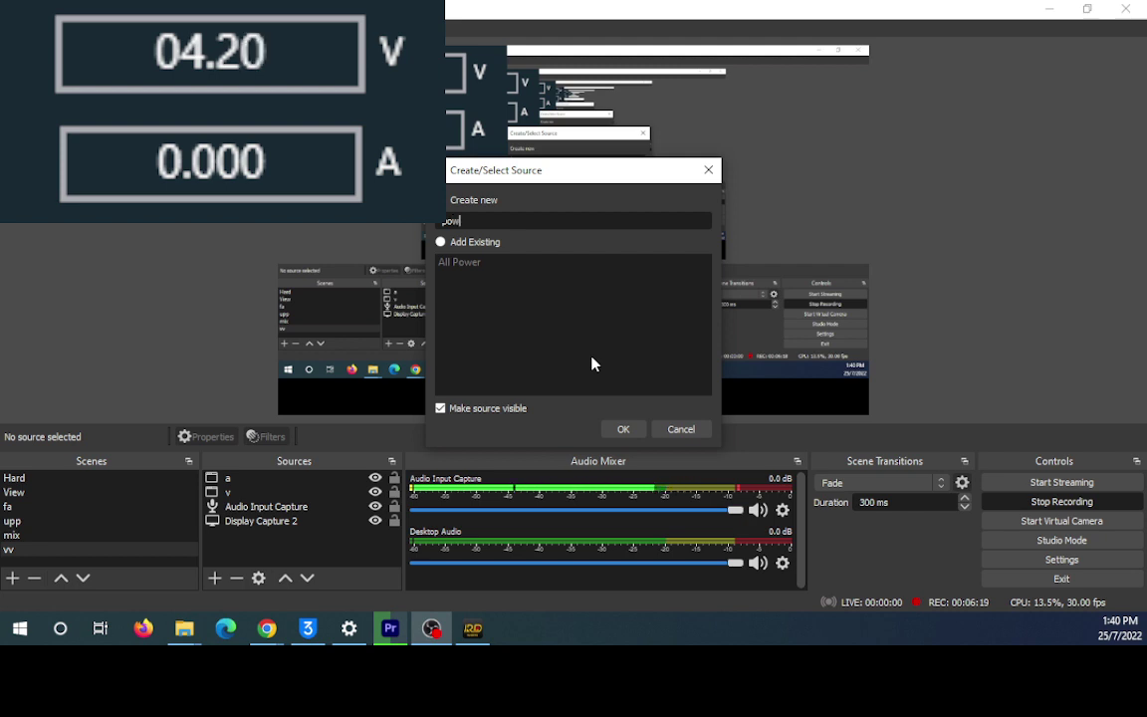
text(er)
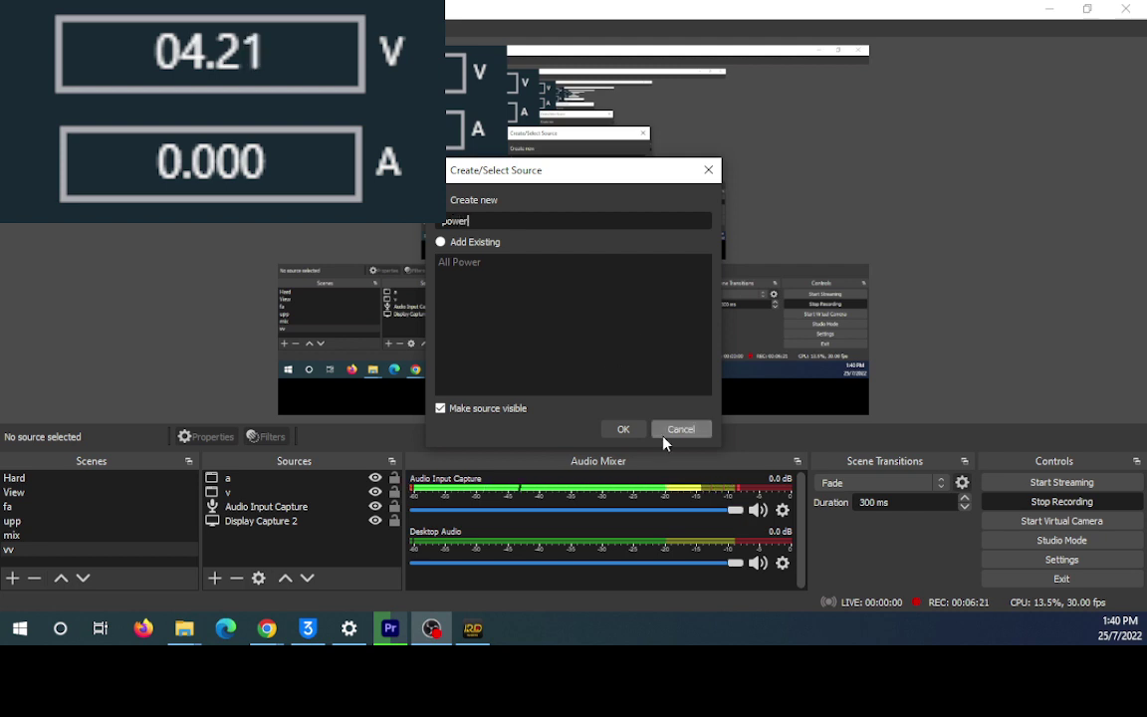
click(622, 436)
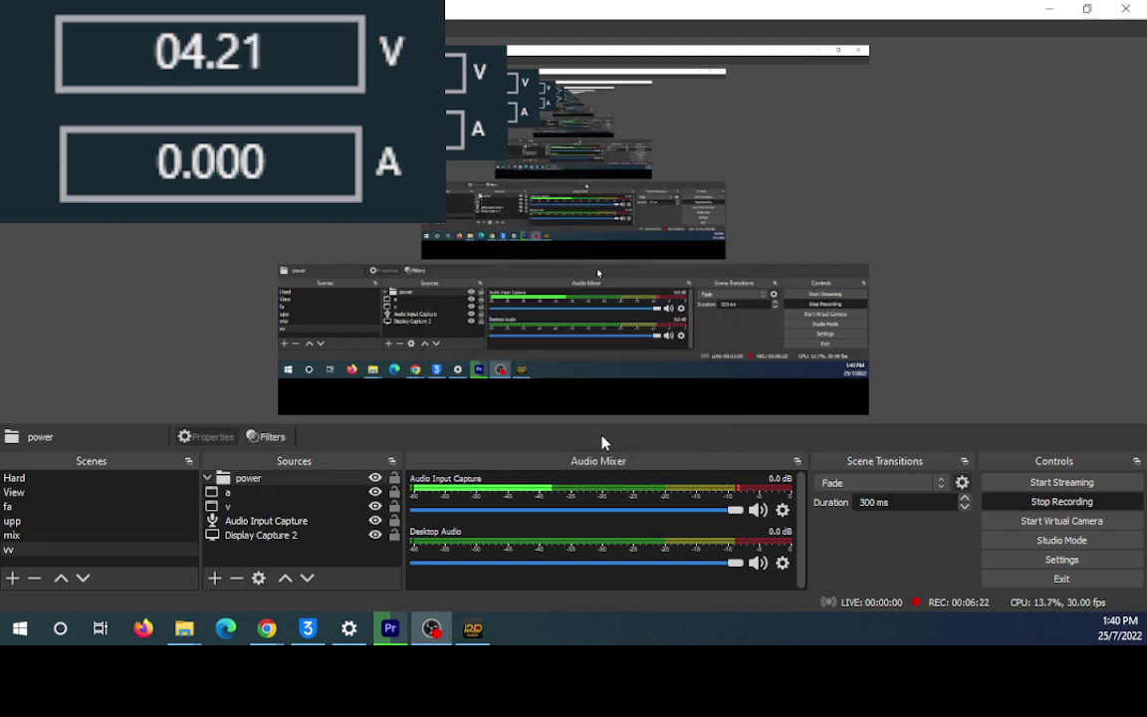
- Move captures a and v into the power group and collapse the group
click(224, 506)
ctrl+click(228, 498)
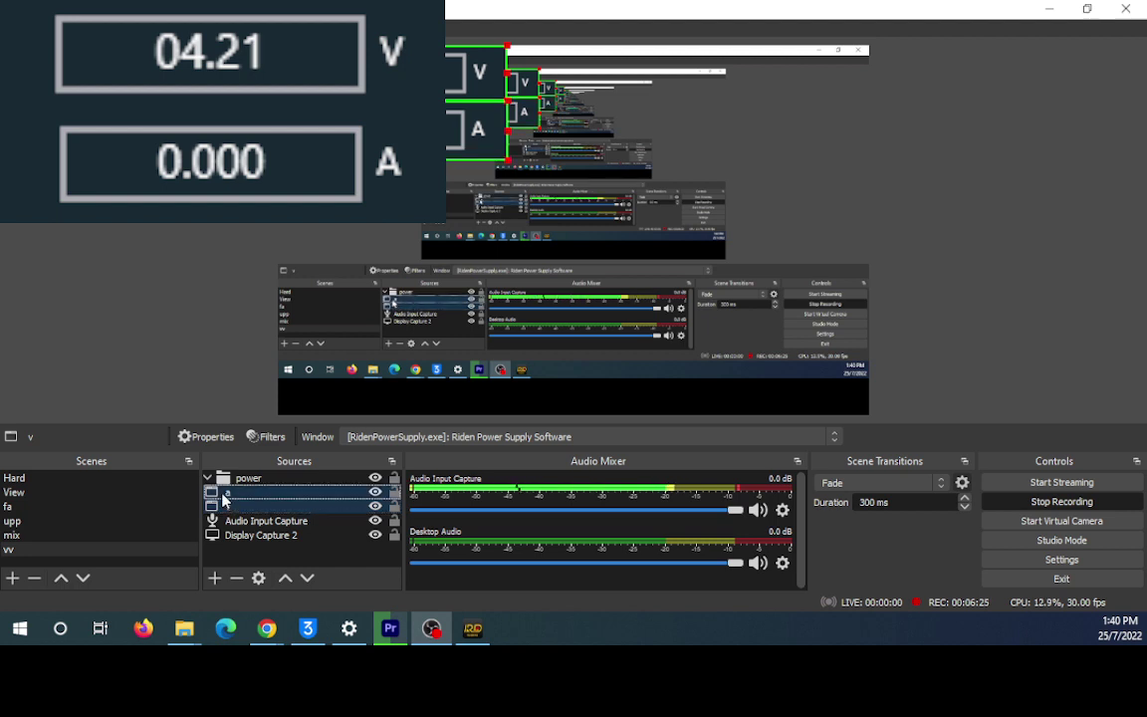
drag(225, 501, 237, 483)
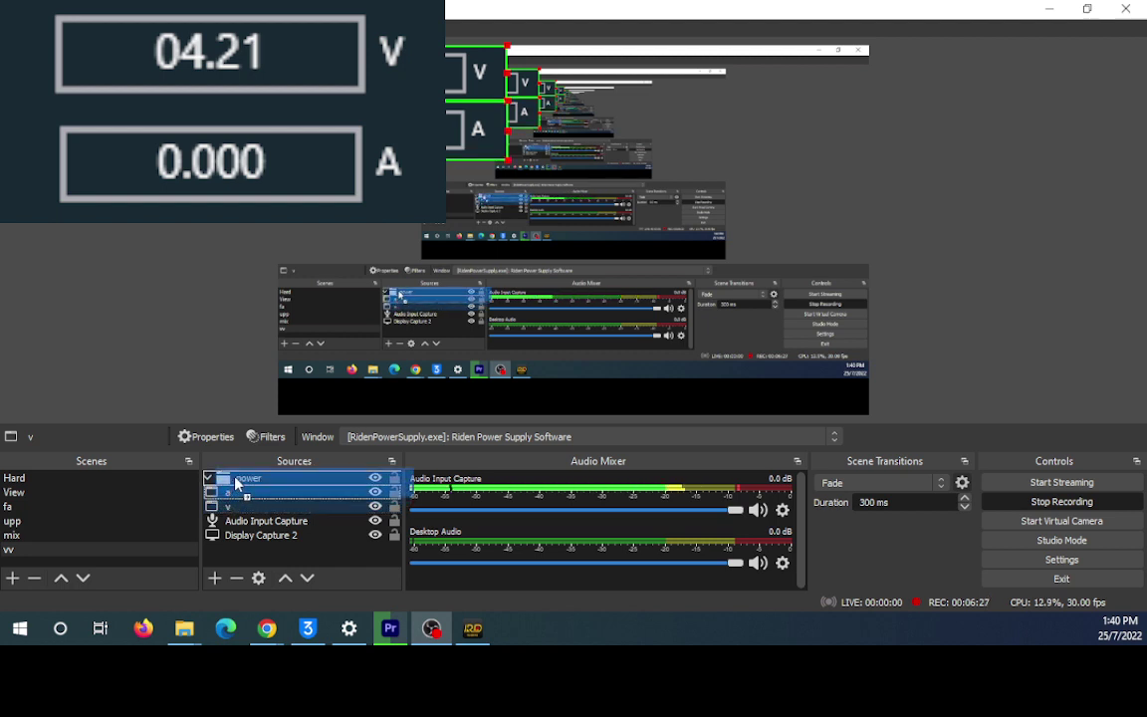
click(207, 477)
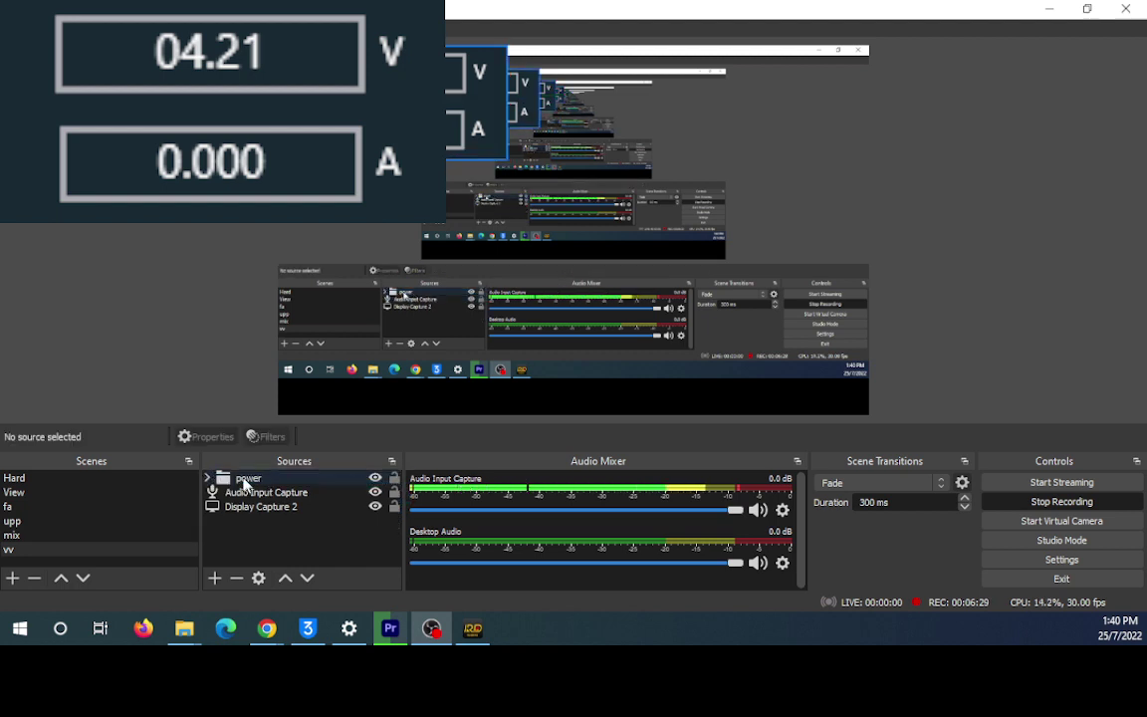
click(207, 477)
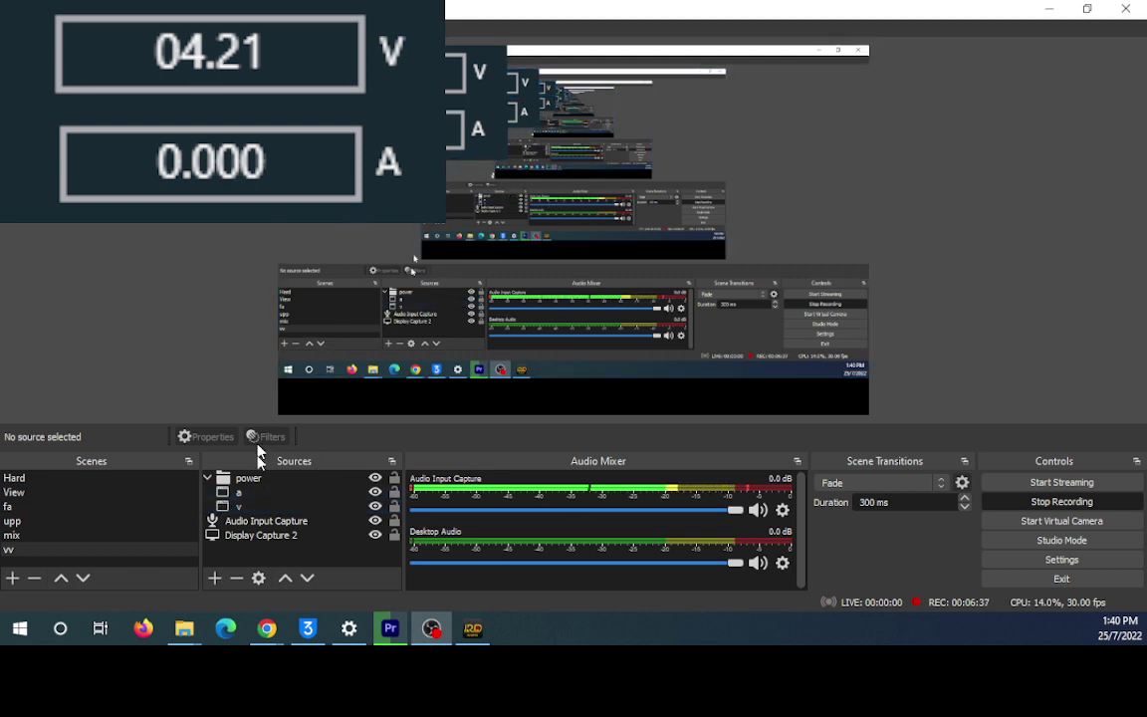
click(255, 495)
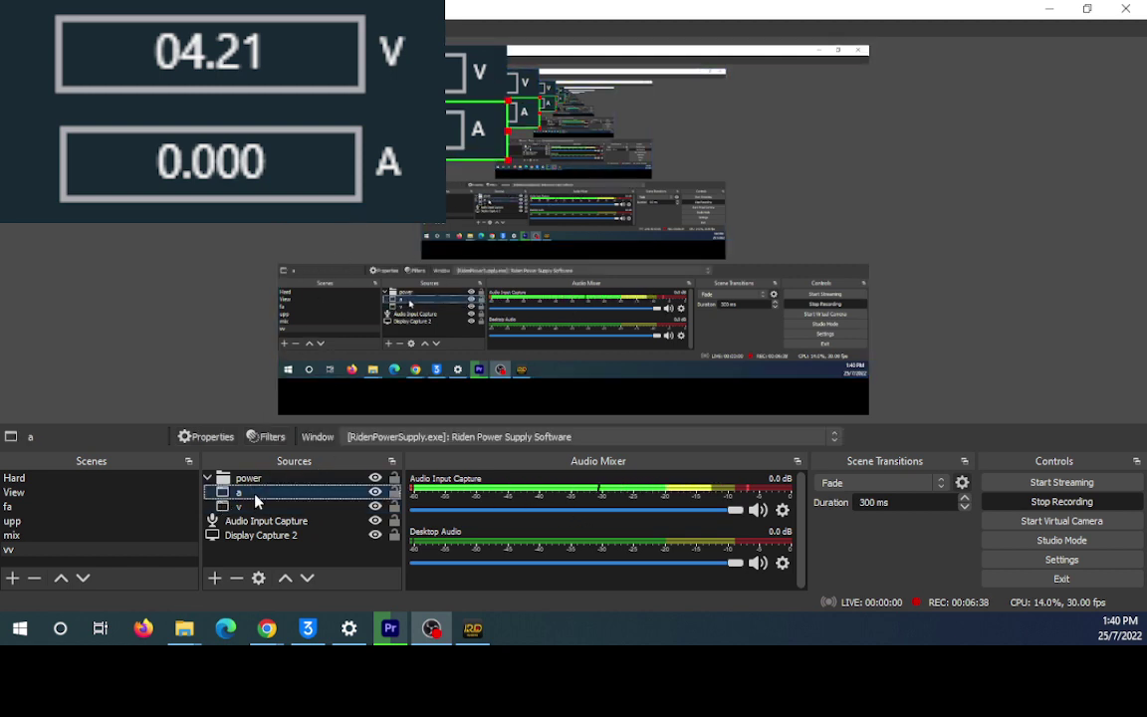
click(418, 440)
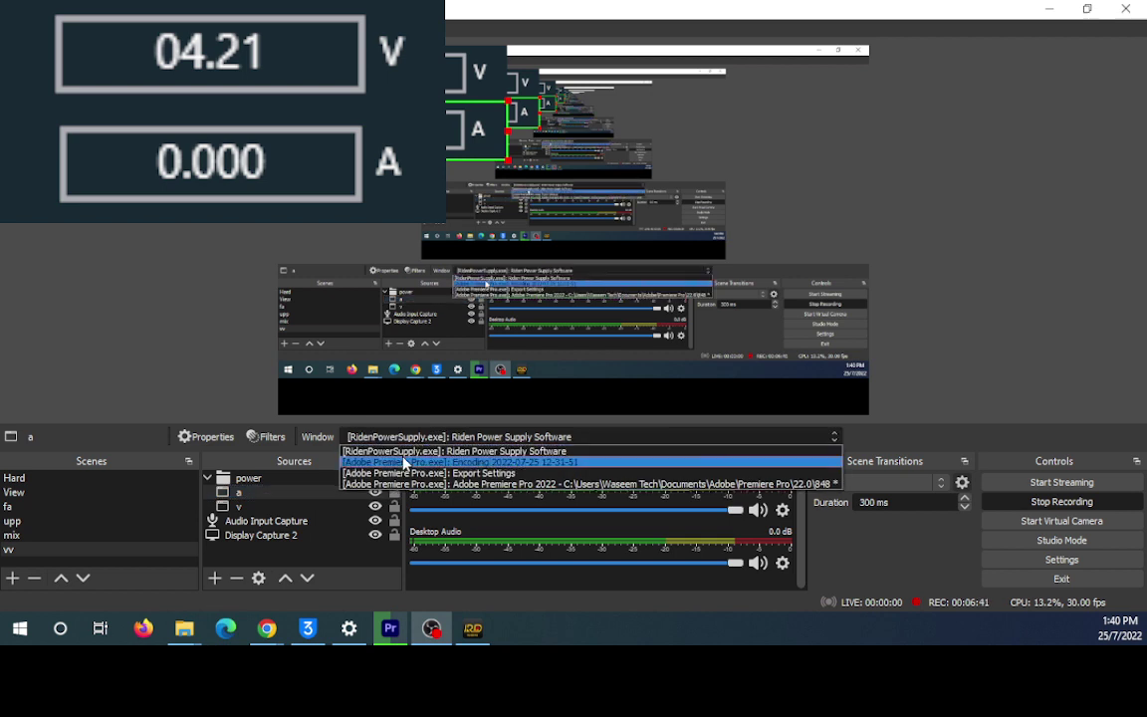
click(404, 463)
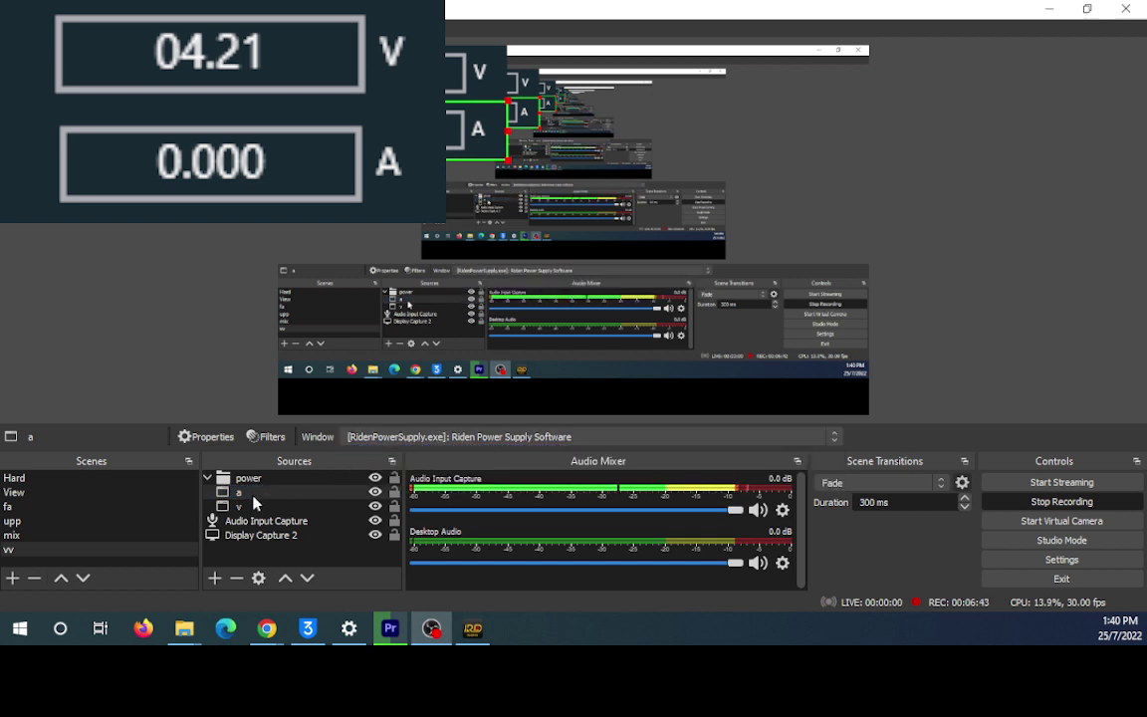
click(460, 40)
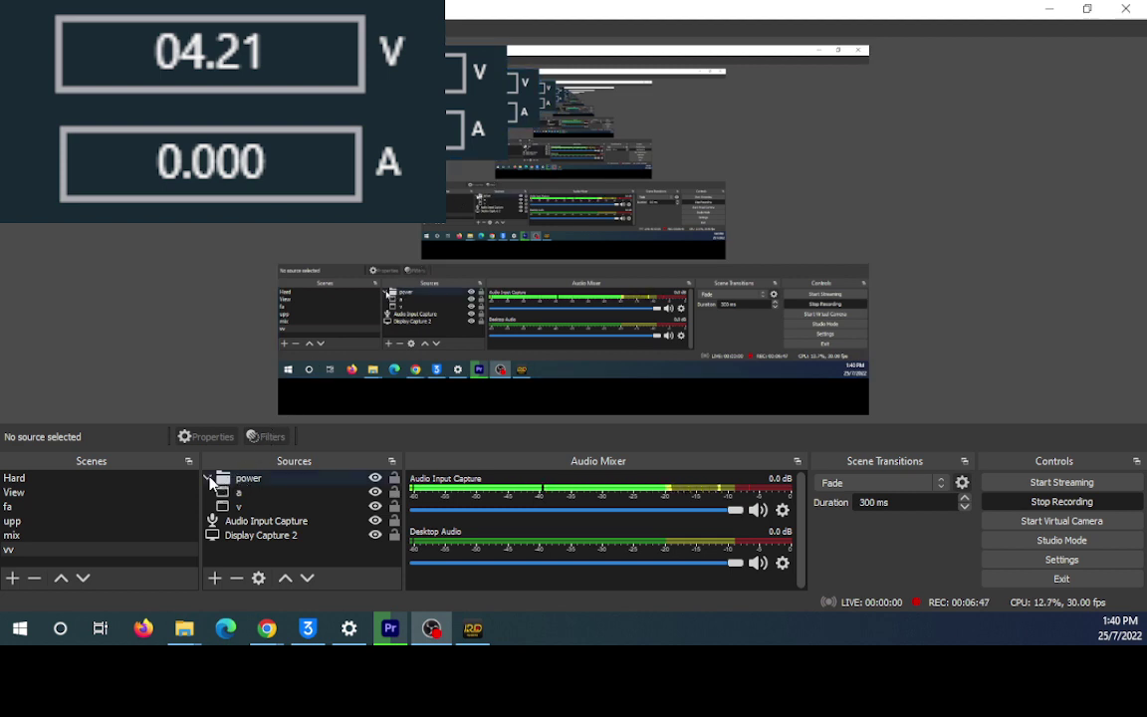
- Scale the power group down slightly so both readings shrink together in the canvas's upper-left corner
double_click(239, 479)
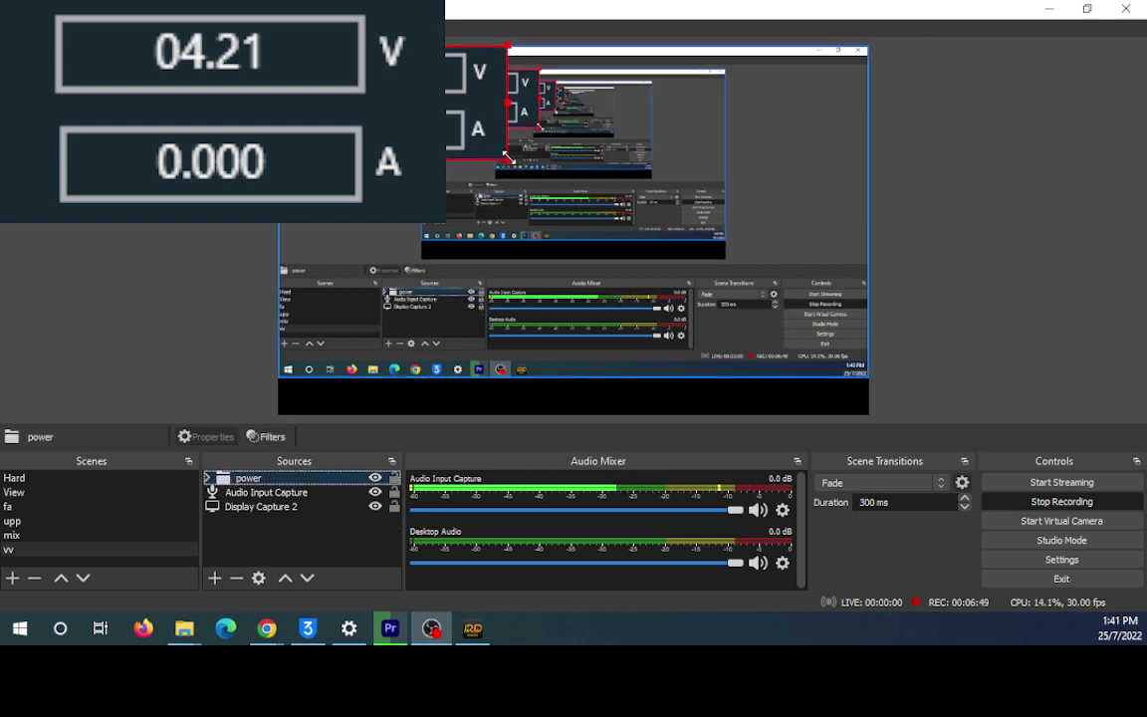
mouse_move(507, 157)
mouse_down()
mouse_move(752, 279)
mouse_move(520, 167)
mouse_up()
drag(637, 268, 373, 144)
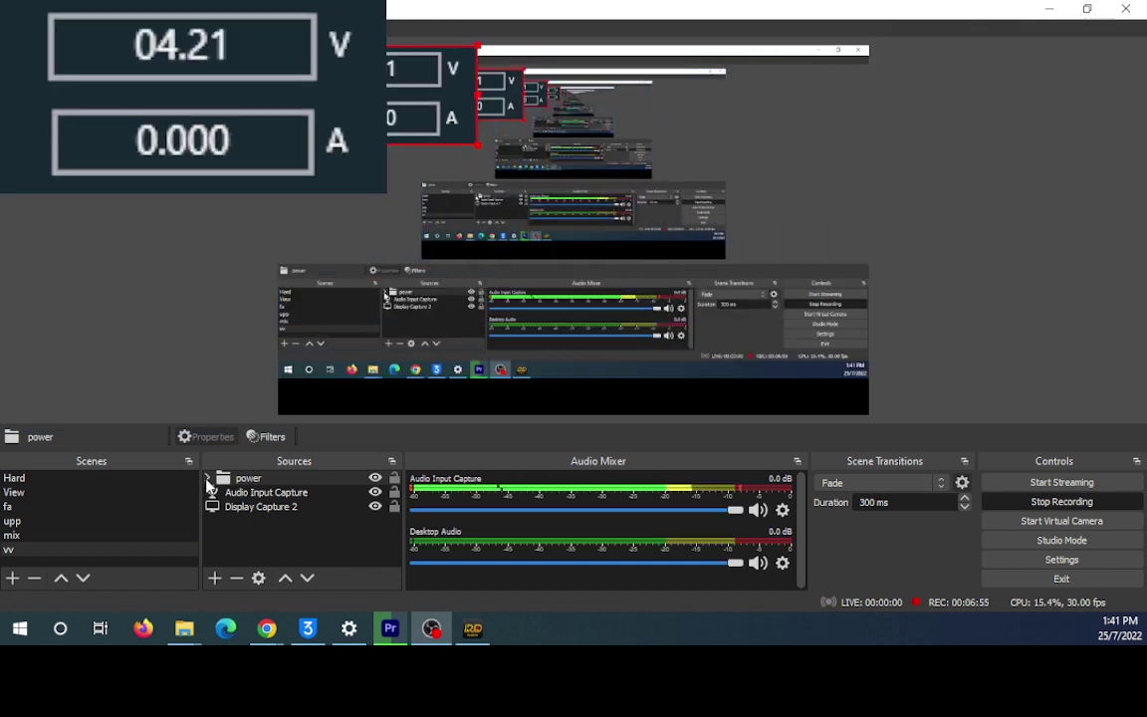
- Review captures a and v inside the power group, the window choices for a, and the open Riden Power Supply Software window
click(207, 478)
click(238, 493)
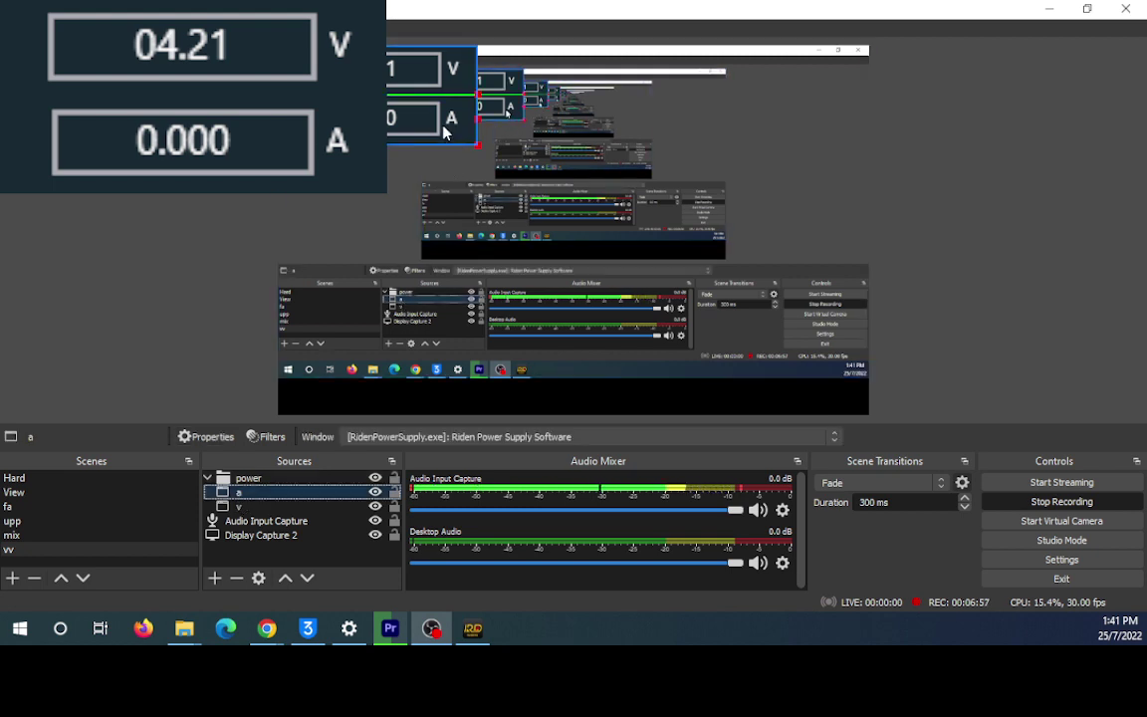
click(239, 507)
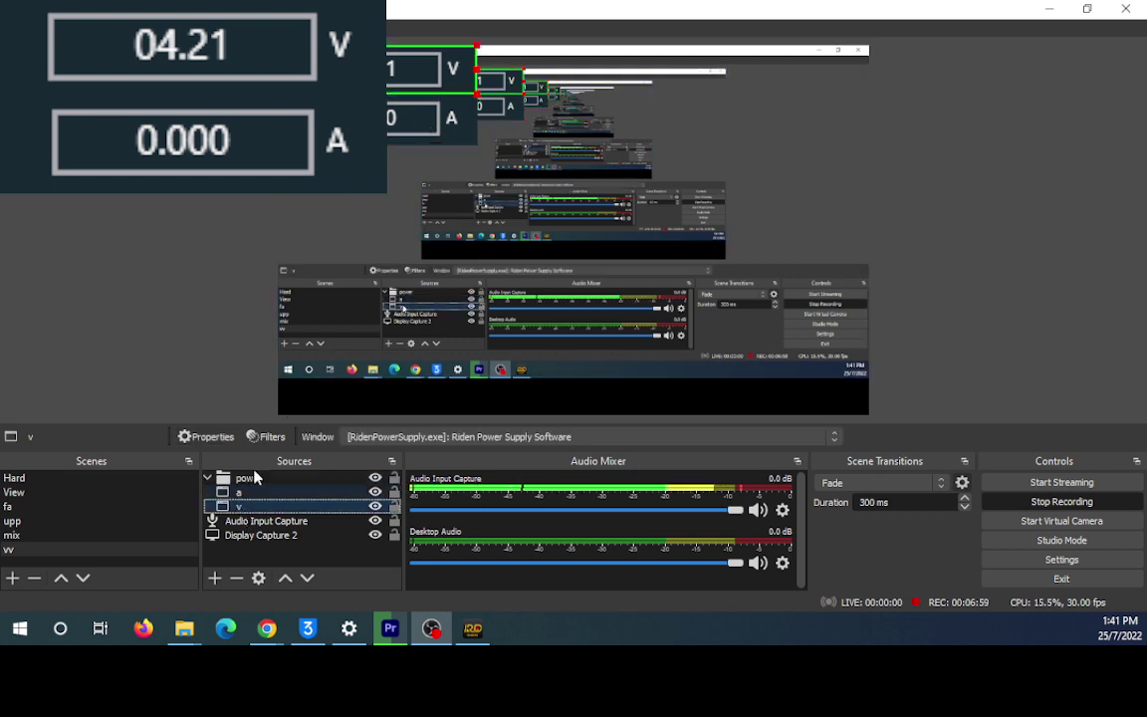
click(213, 479)
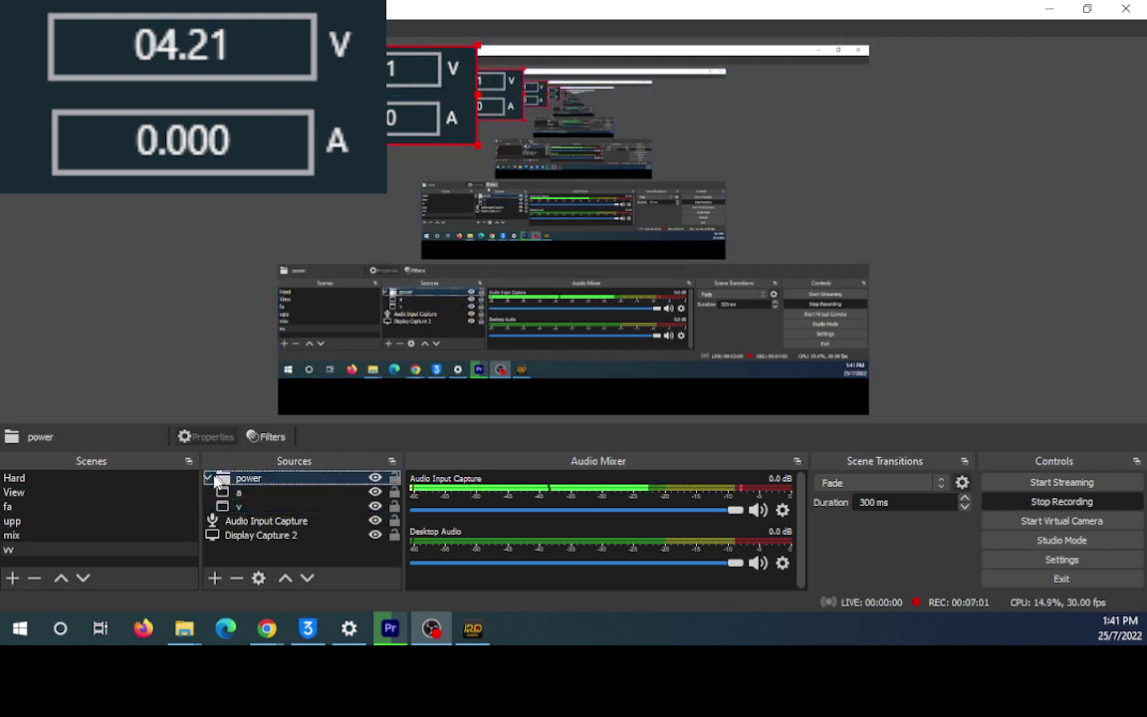
click(209, 479)
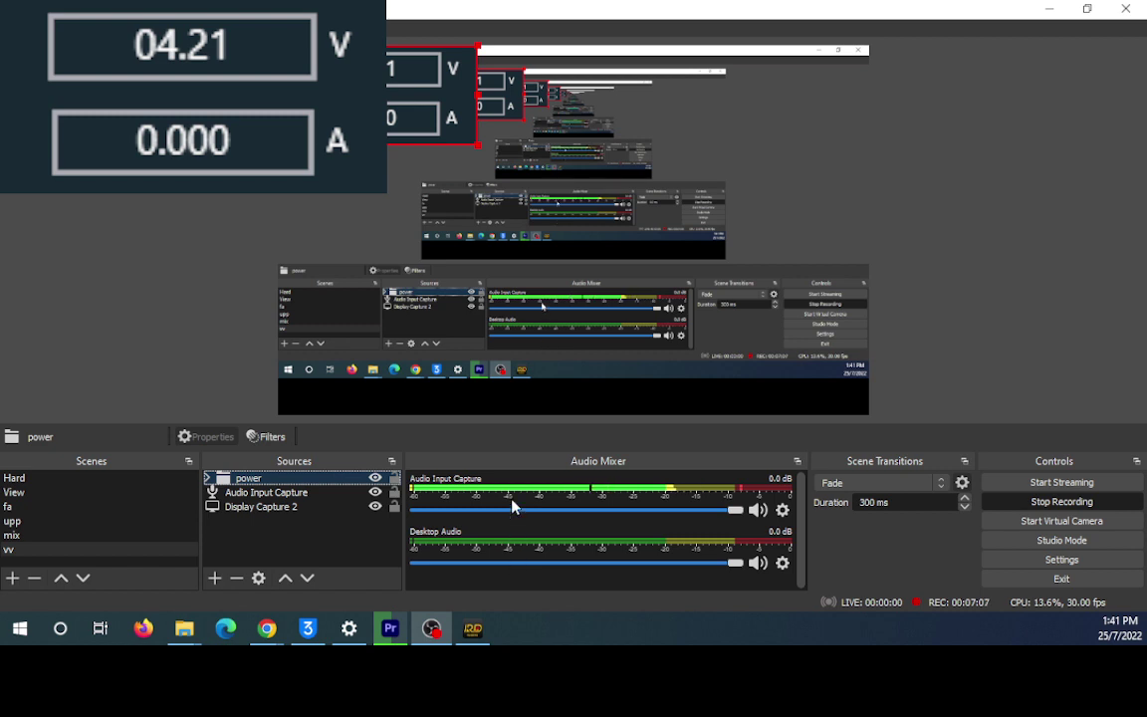
click(207, 480)
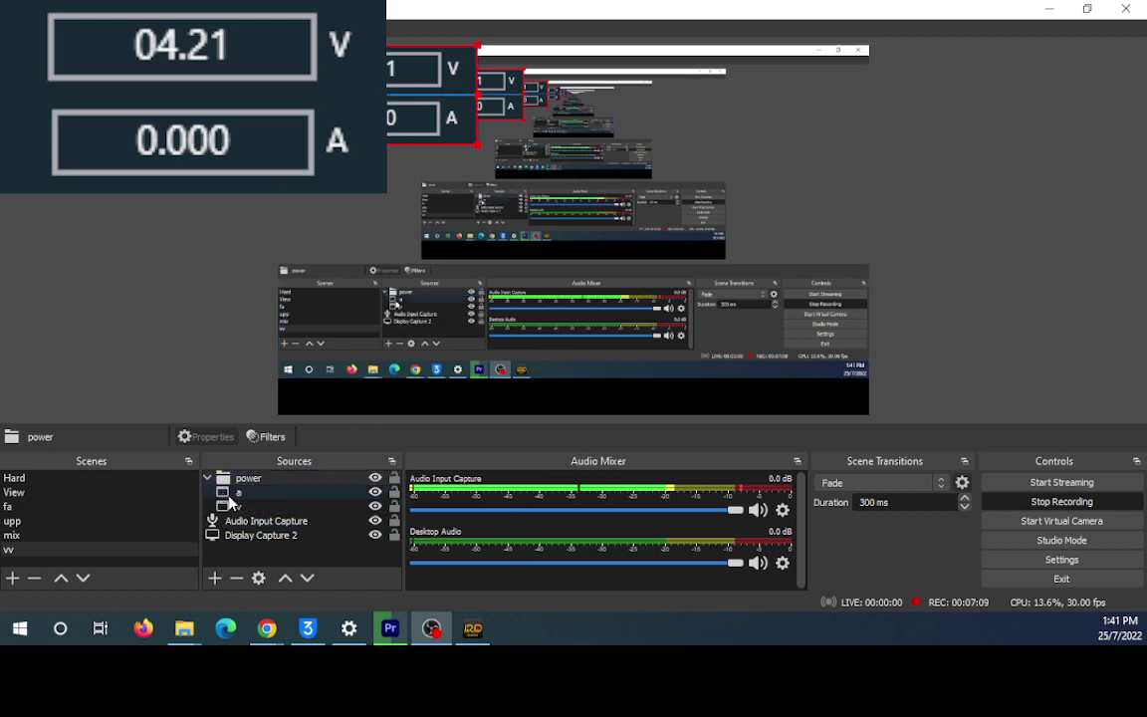
click(221, 491)
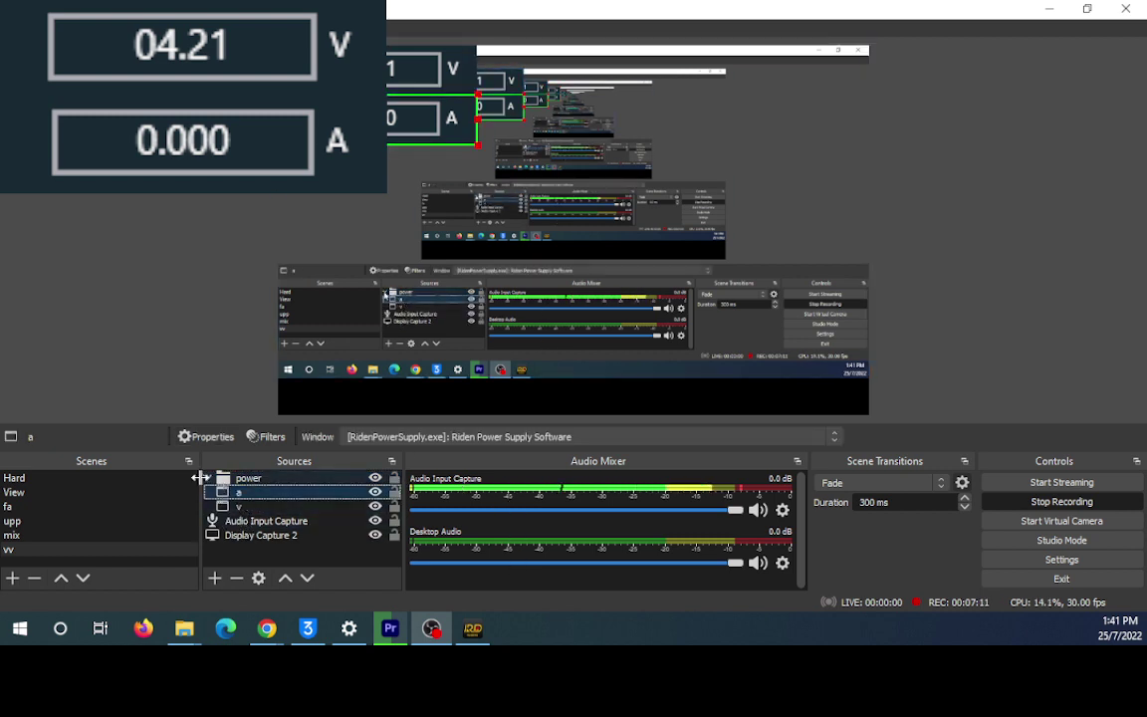
click(374, 439)
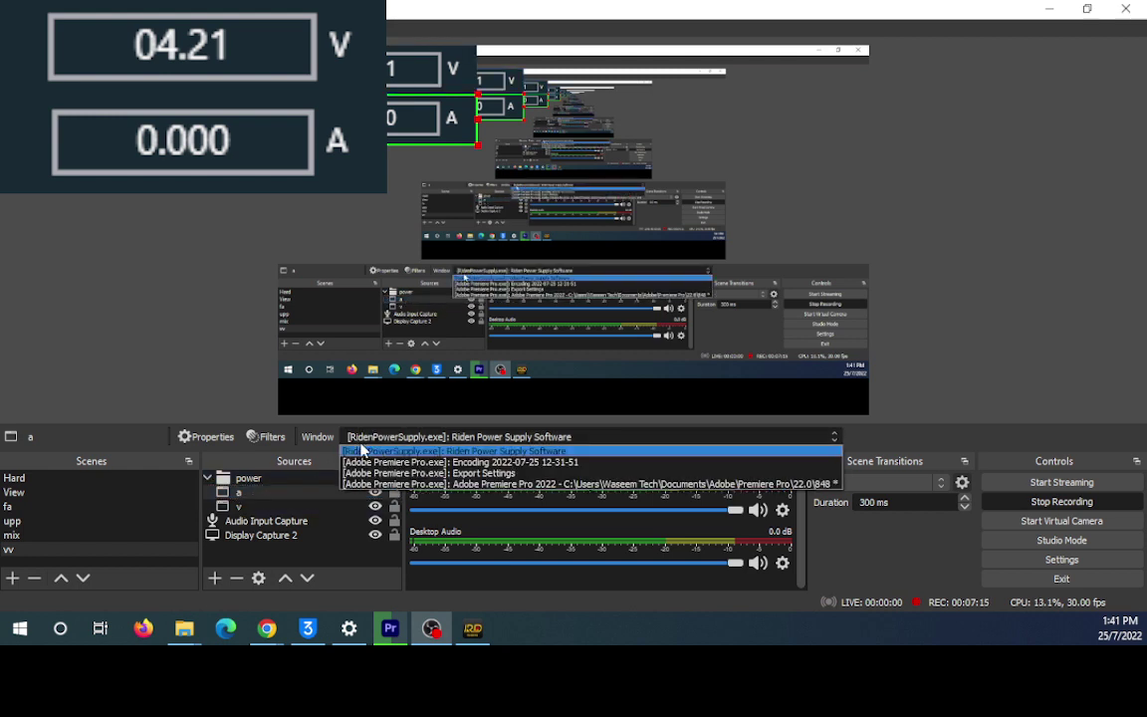
click(473, 628)
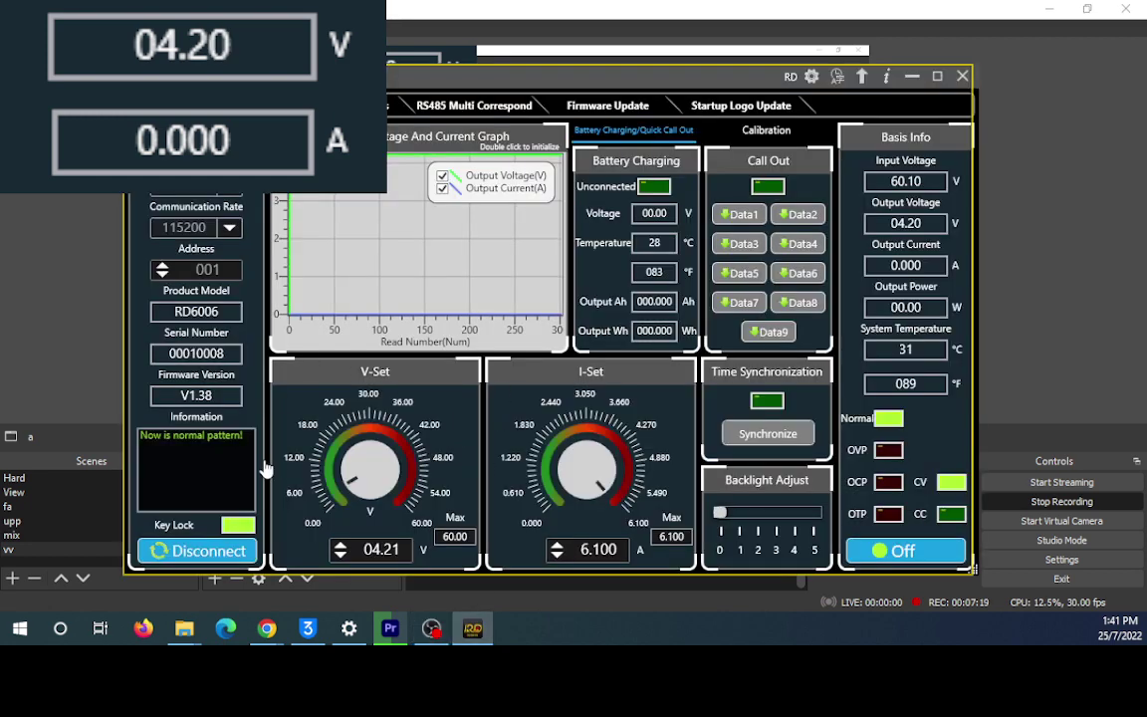
click(1063, 180)
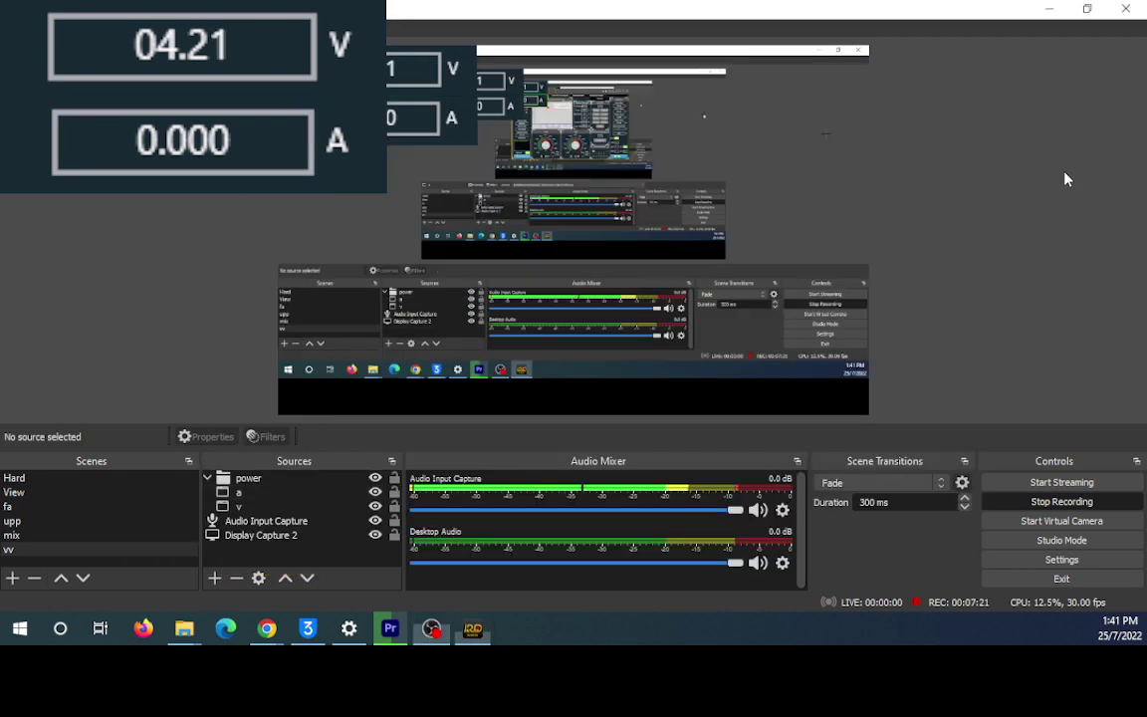
- Examine the window choices for capture a and the live output readings in the Riden Power Supply Software window
click(238, 493)
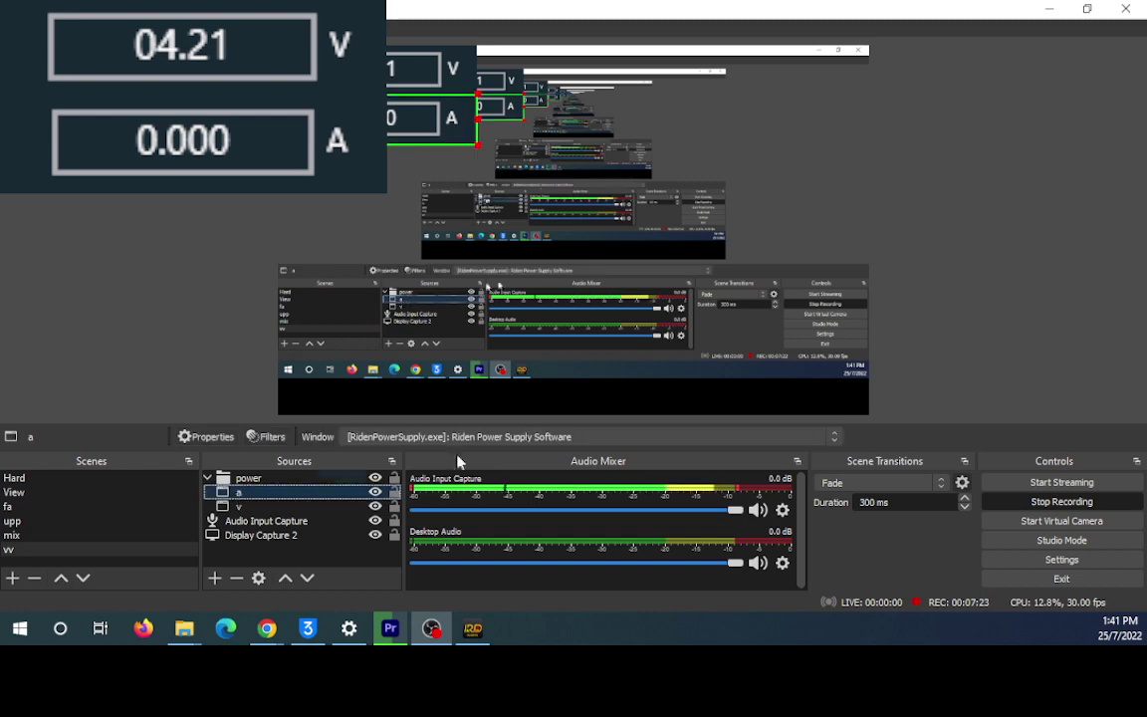
click(458, 436)
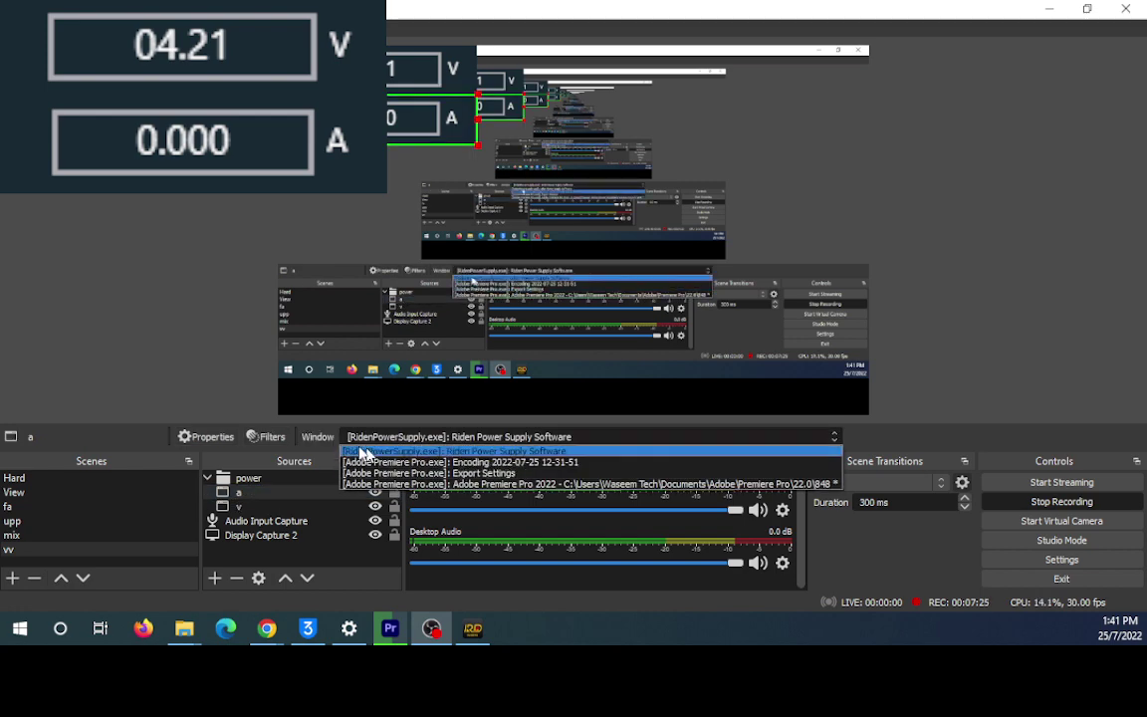
click(187, 359)
click(474, 630)
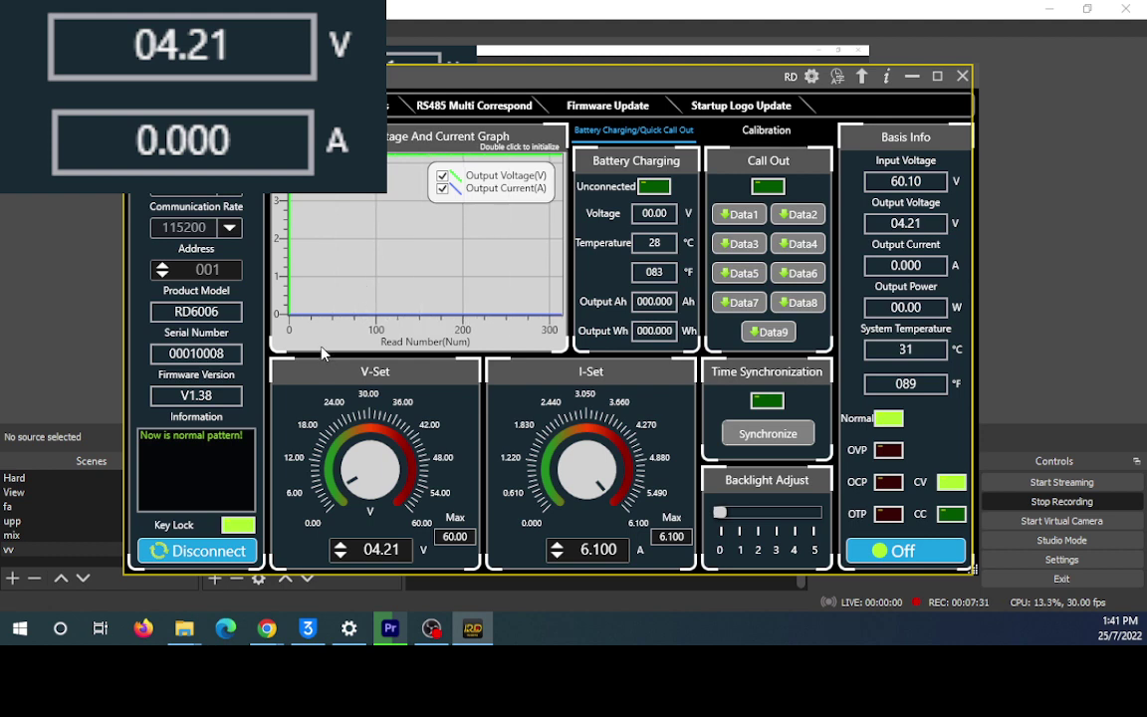
click(1086, 252)
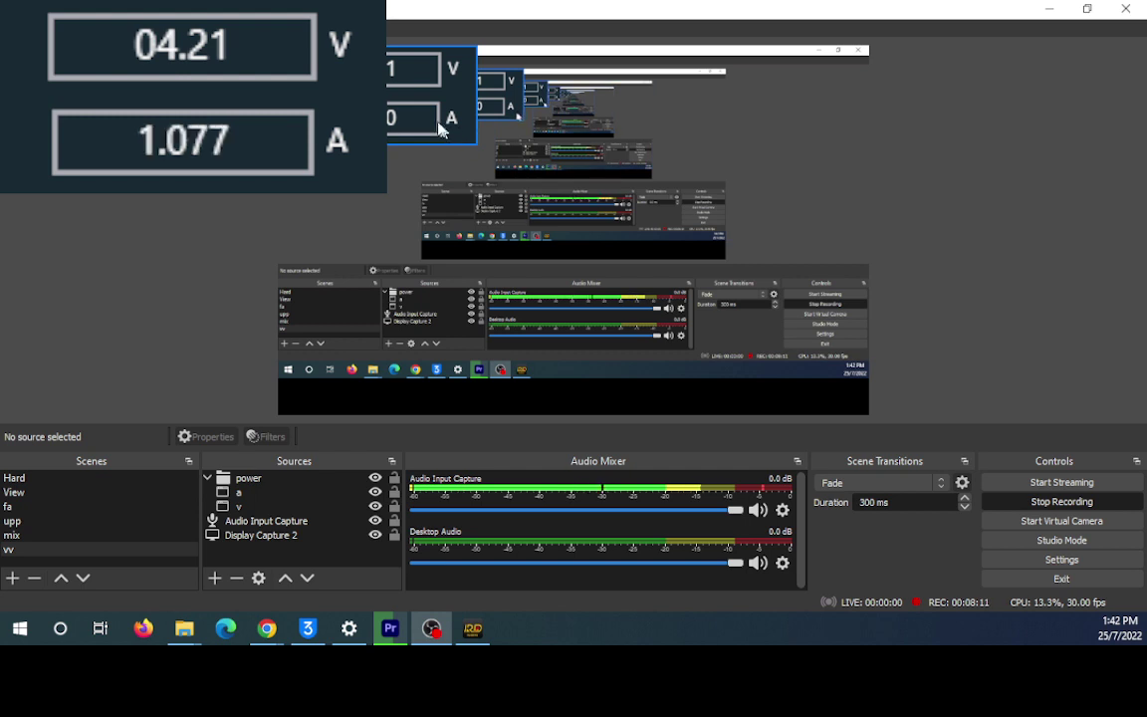
click(239, 491)
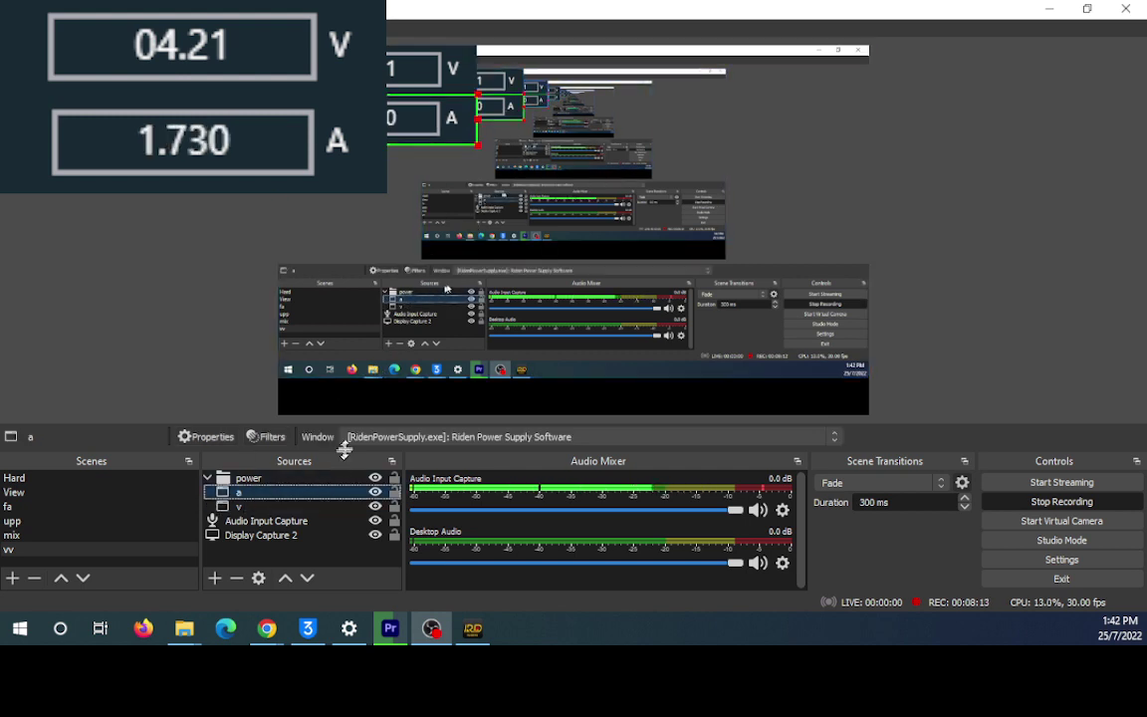
click(376, 438)
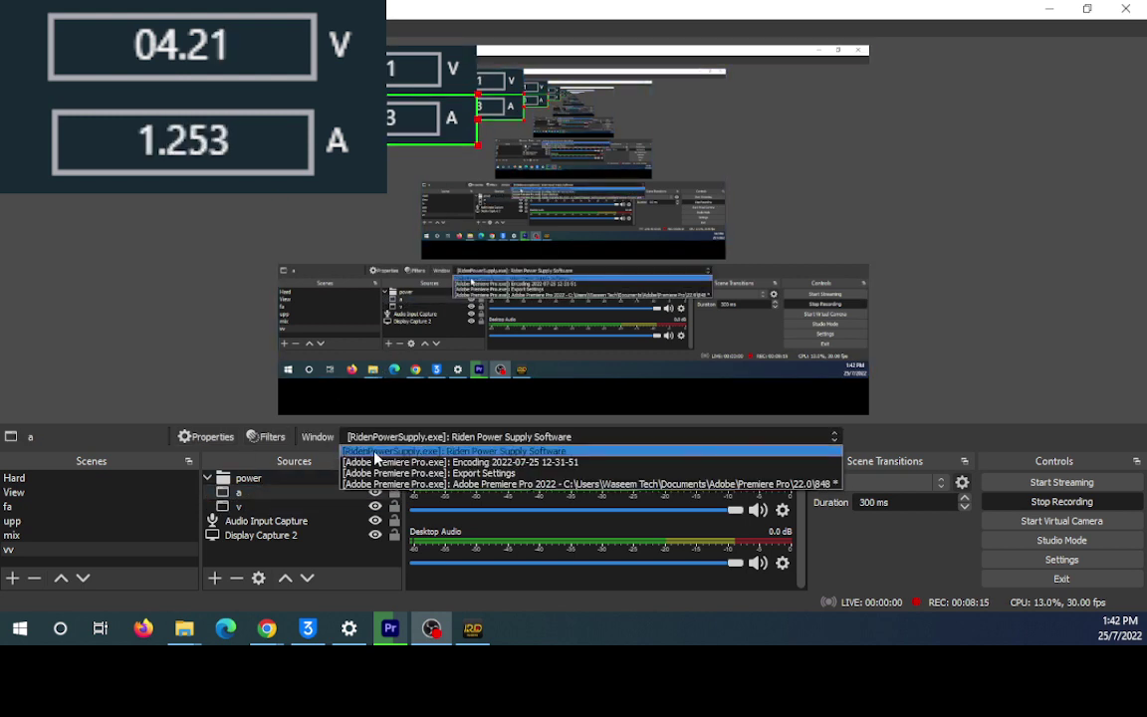
click(134, 355)
- Add a new Window Capture source named ww for the Riden Power Supply Software window, using the capture method that offers Client Area
click(215, 578)
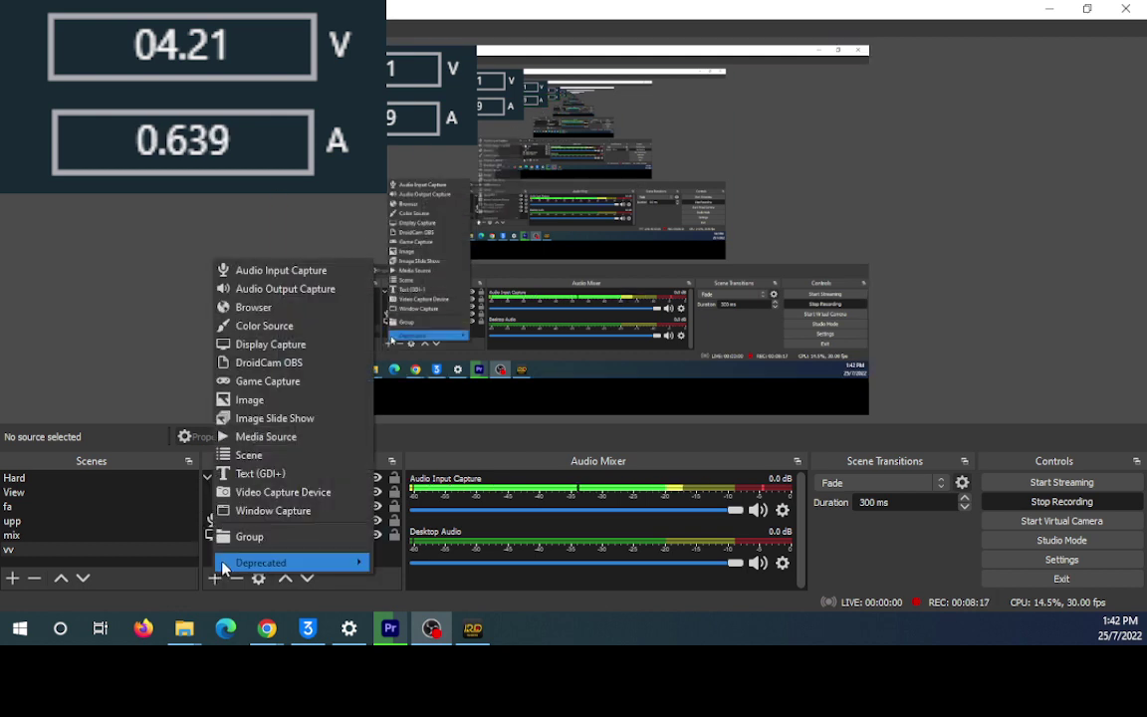
click(260, 509)
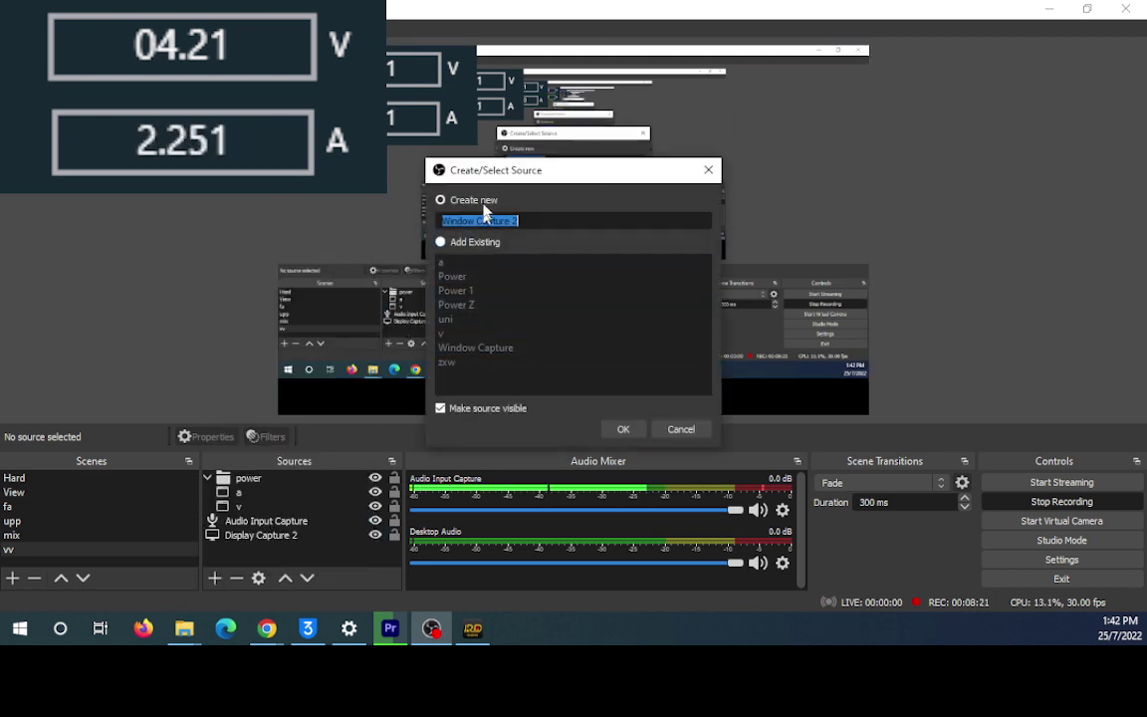
text(ww)
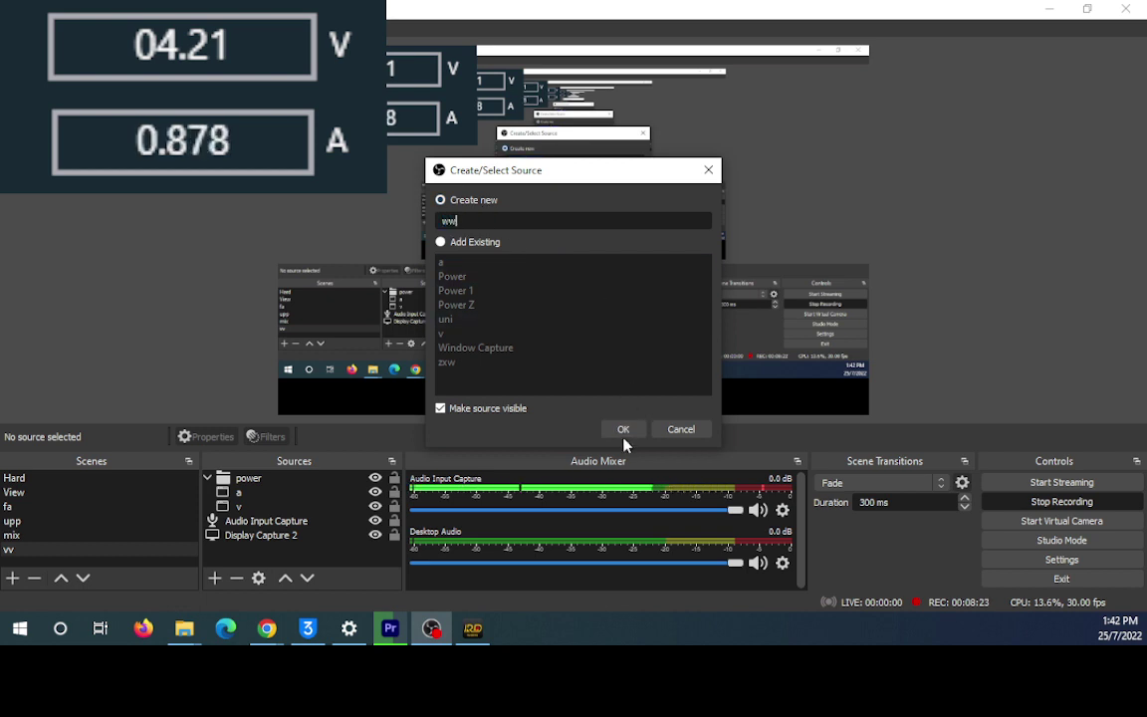
click(623, 429)
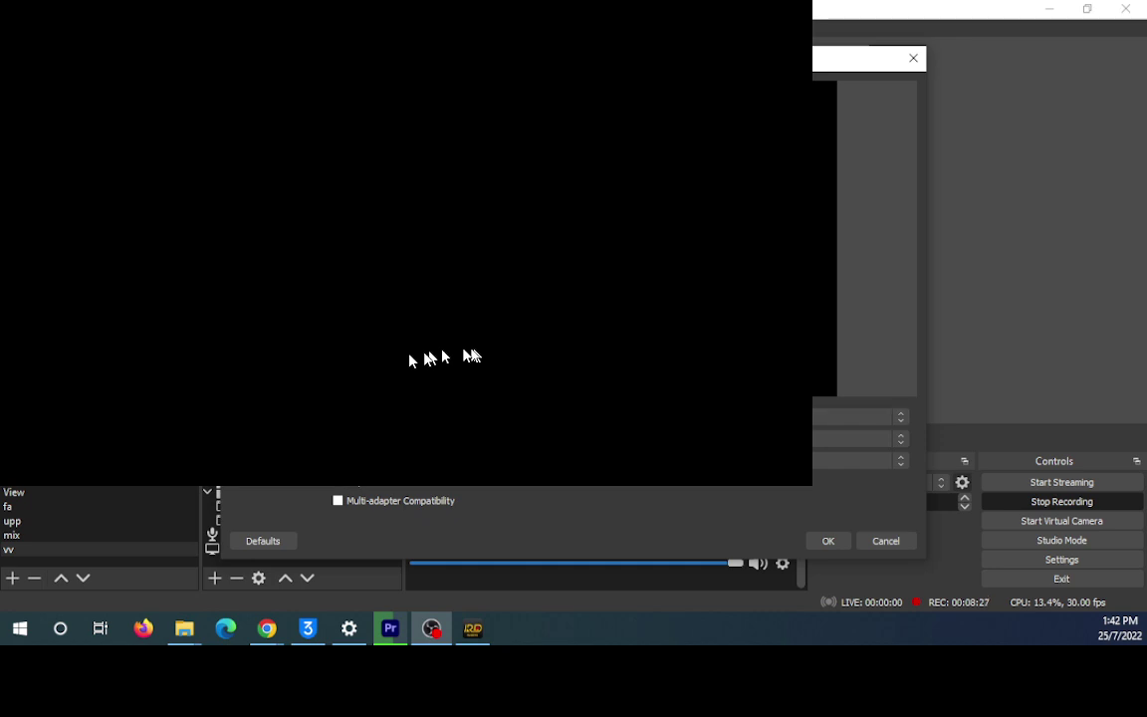
click(858, 438)
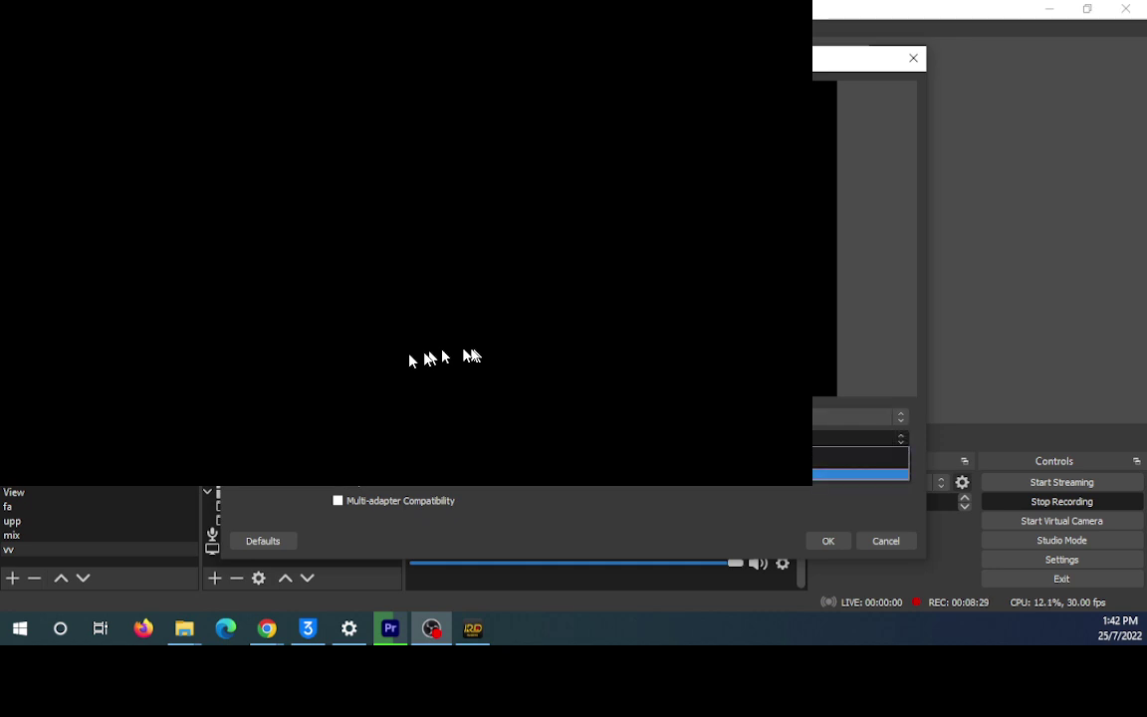
key(Return)
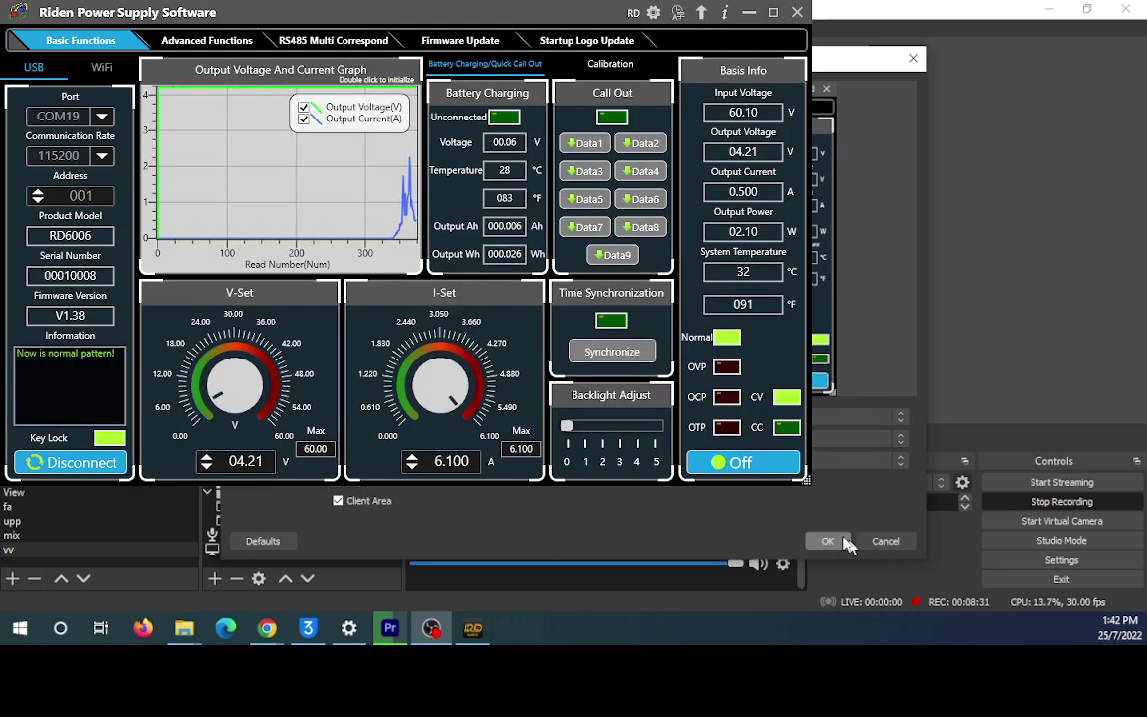
click(826, 541)
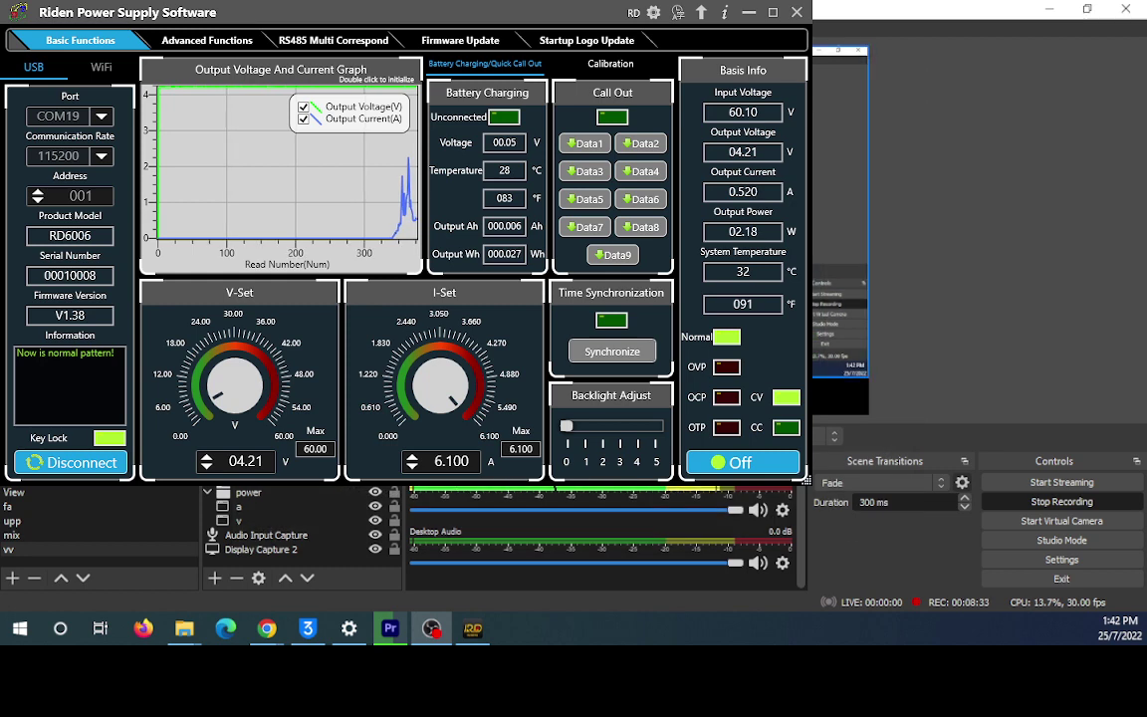
- Crop the ww capture to the Output Voltage And Current Graph and place it in the canvas's upper-right corner
drag(806, 481, 431, 280)
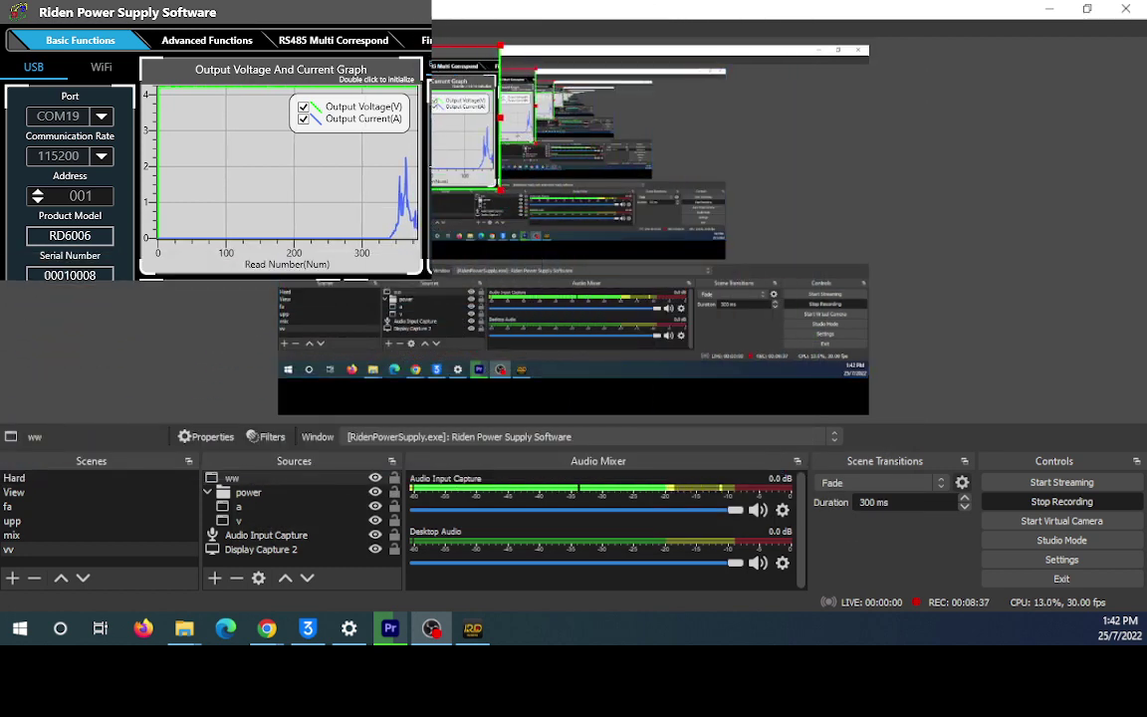
drag(278, 45, 347, 85)
drag(398, 169, 769, 126)
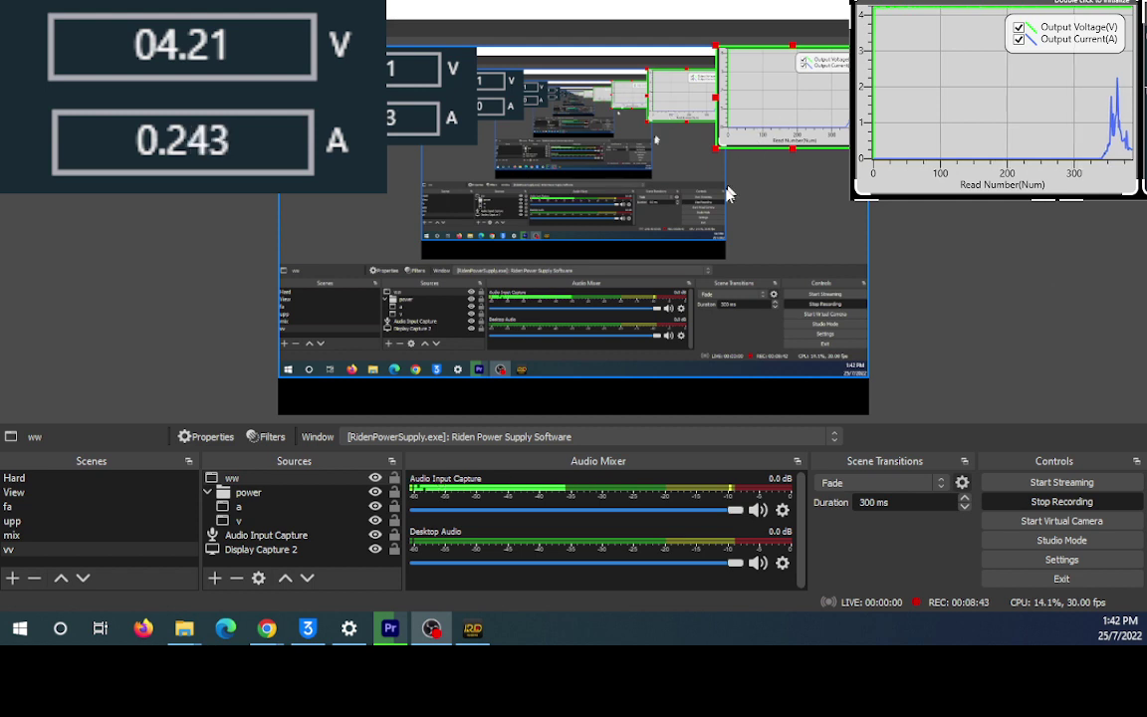